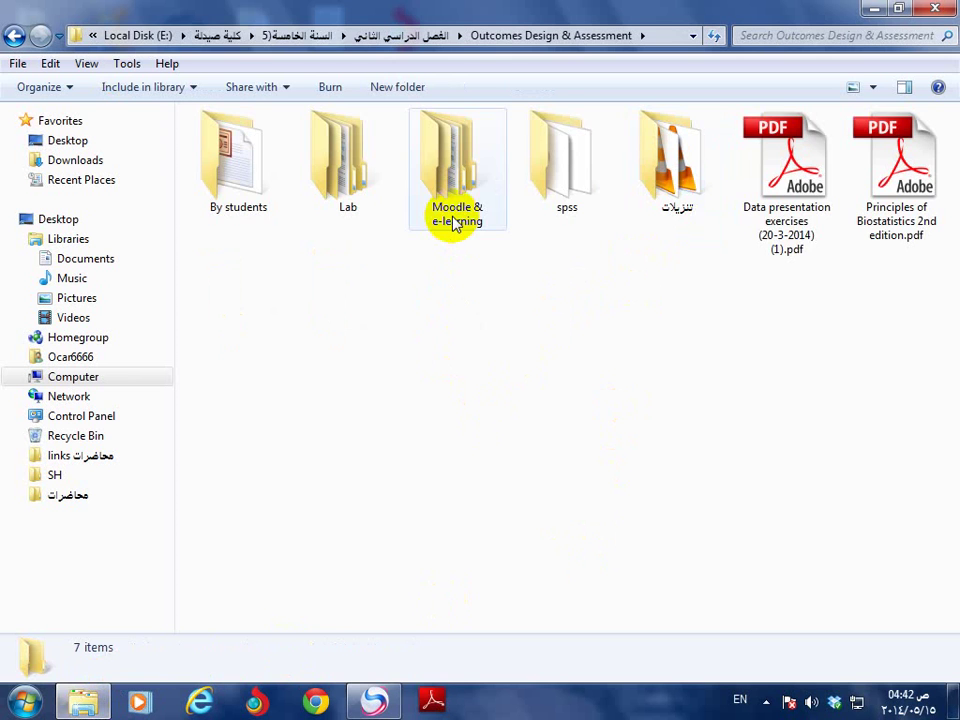
- Open the collective lab exercises PDF from Moodle & e-learning, Topic 6, and go to the "Exercises on Comparing Means Using SPSS" section on page 8
{"action": "double_click", "coordinate": [455, 222]}
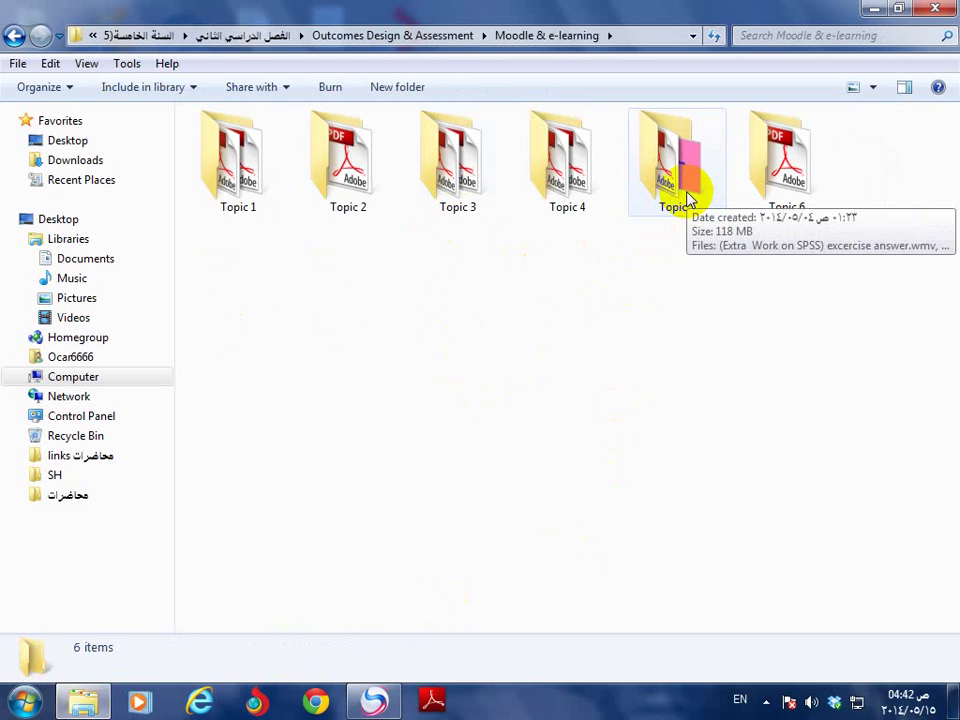
{"action": "double_click", "coordinate": [784, 180]}
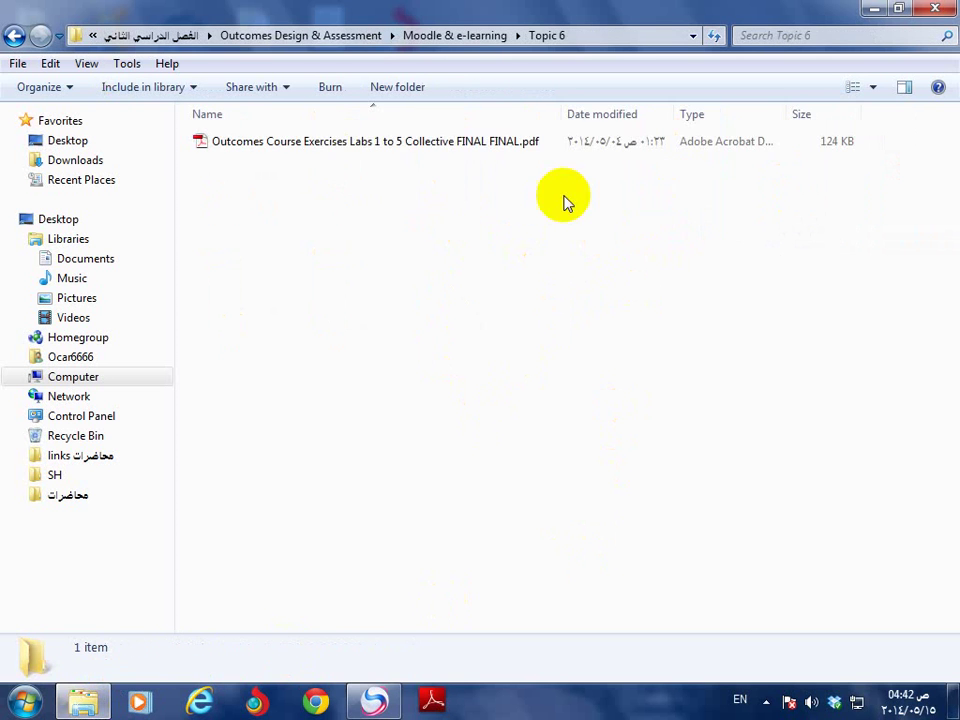
{"action": "left_click", "coordinate": [349, 151]}
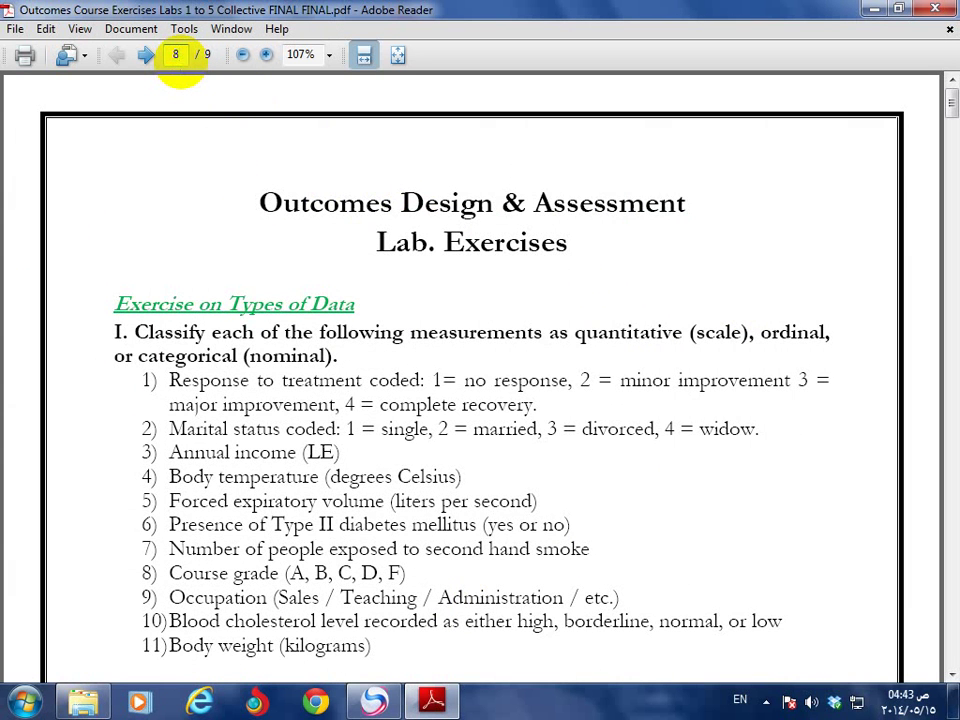
{"action": "key", "text": "Return"}
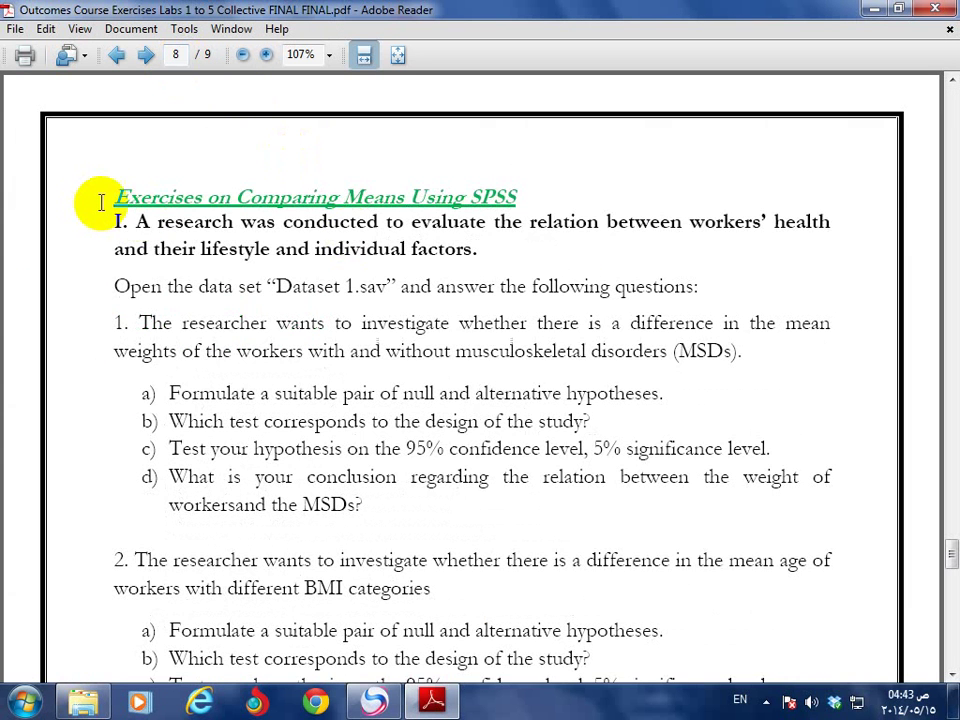
{"action": "left_click_drag", "start_coordinate": [115, 195], "coordinate": [517, 196]}
{"action": "scroll", "coordinate": [465, 235], "scroll_direction": "down", "scroll_amount": 2}
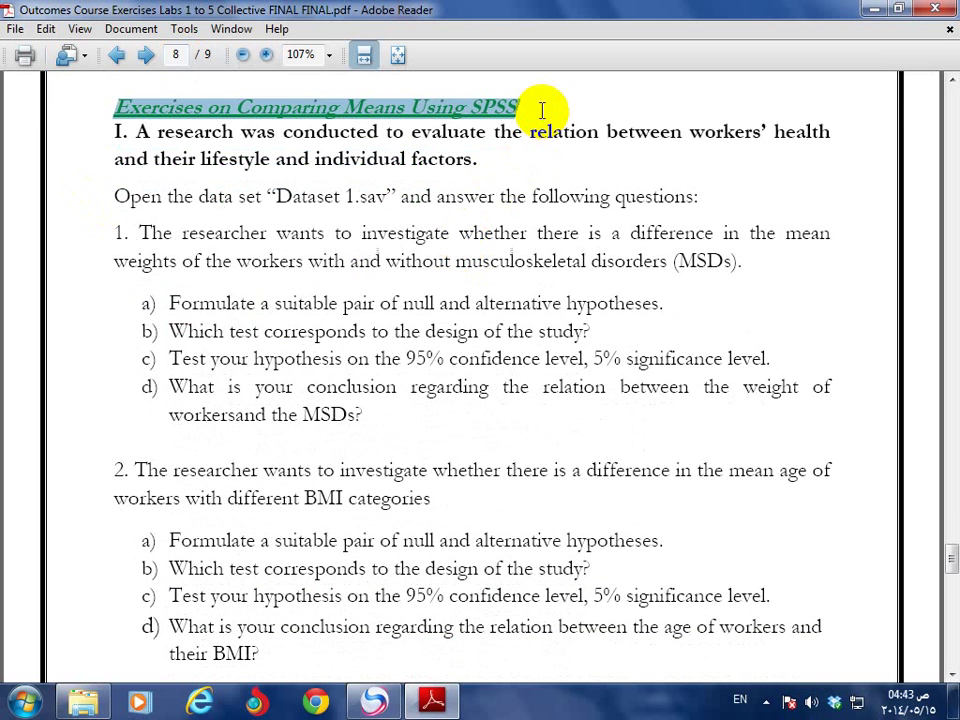
- Switch back to the file explorer and open Dataset_1.sav from the spss folder of Outcomes Design & Assessment
{"action": "left_click", "coordinate": [95, 702]}
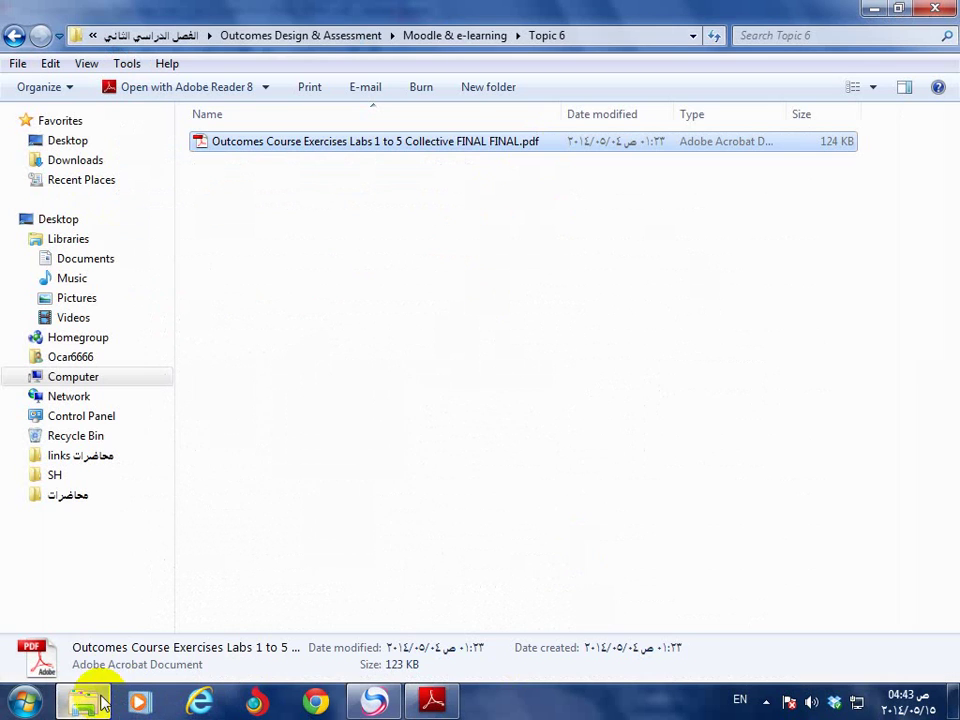
{"action": "left_click", "coordinate": [446, 35]}
{"action": "left_click", "coordinate": [420, 36]}
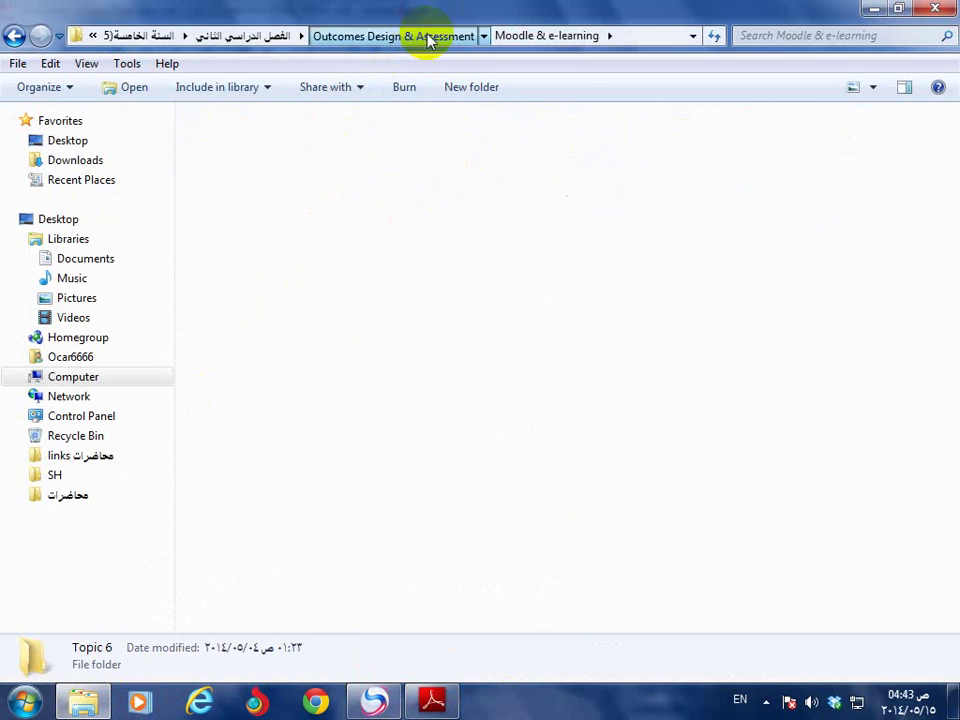
{"action": "double_click", "coordinate": [600, 189]}
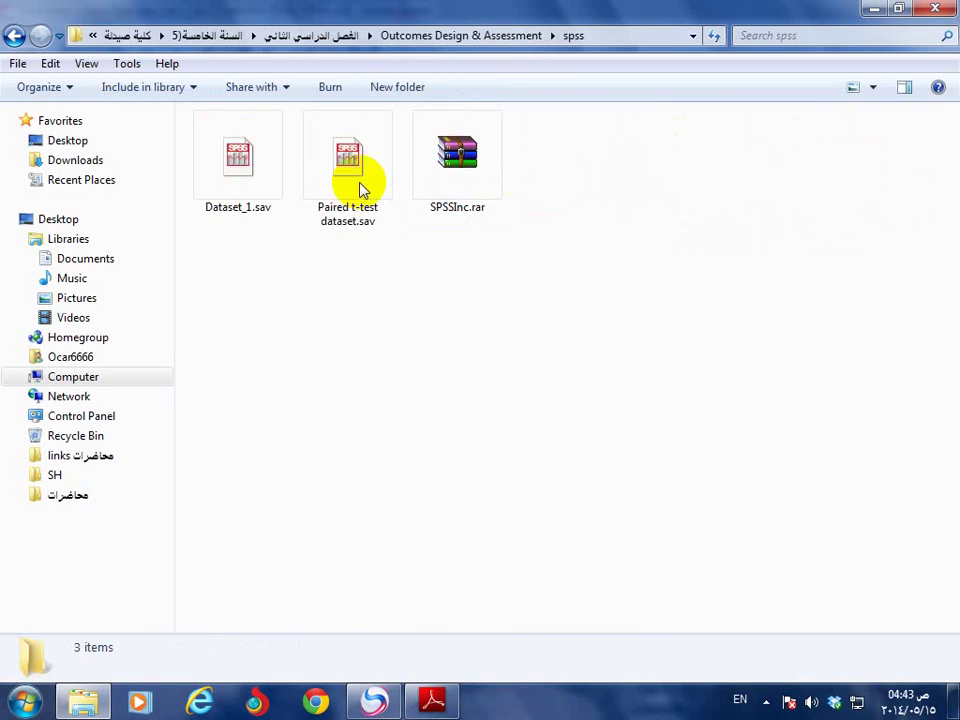
{"action": "double_click", "coordinate": [264, 174]}
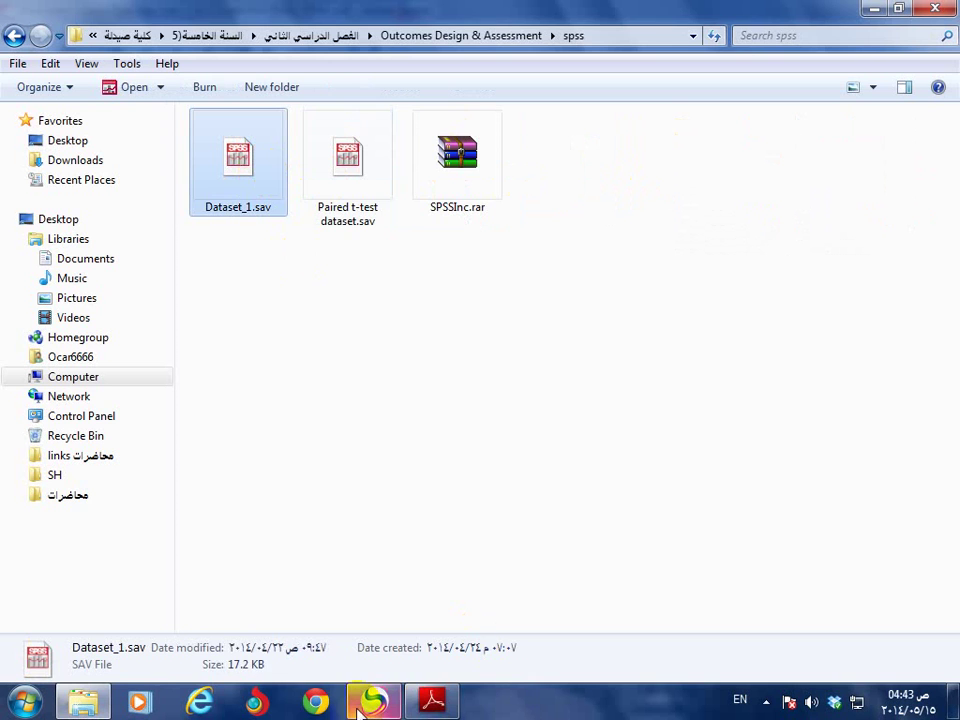
- Return to the exercises PDF in Adobe Reader and copy the heading "Exercises on Comparing Means Using SPSS"
{"action": "left_click", "coordinate": [433, 702]}
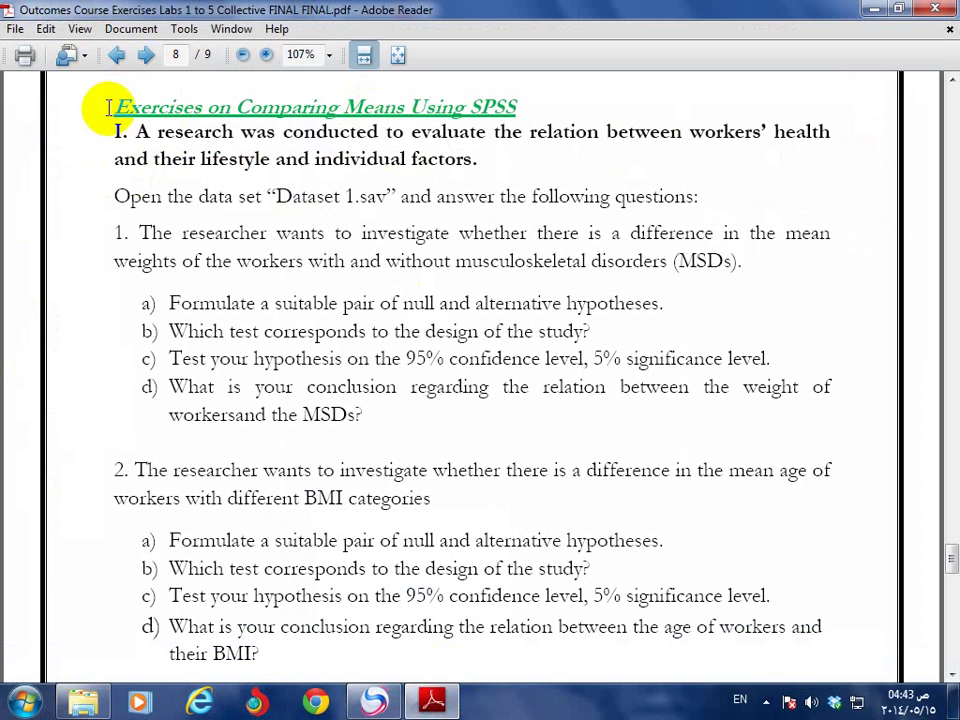
{"action": "left_click_drag", "start_coordinate": [113, 107], "coordinate": [483, 108]}
{"action": "right_click", "coordinate": [483, 108]}
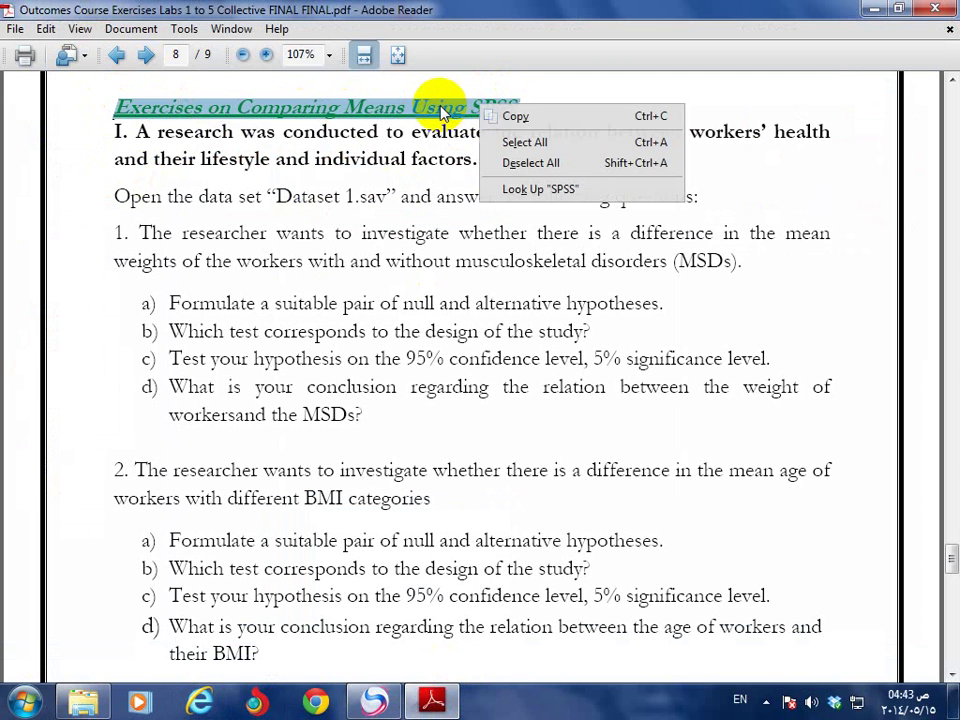
{"action": "left_click", "coordinate": [500, 115]}
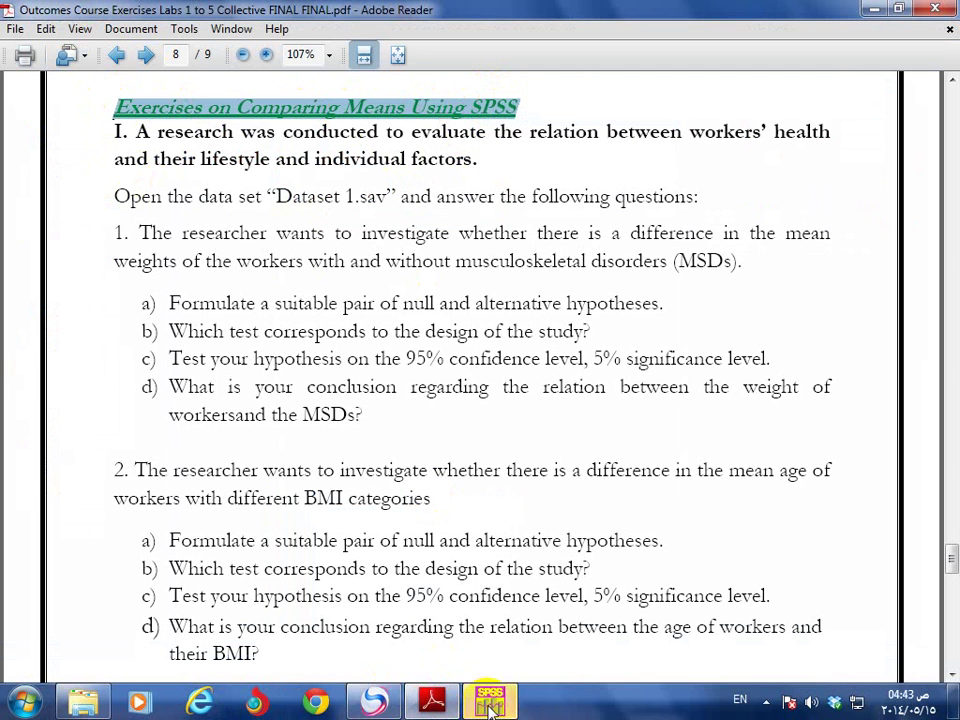
- Switch to the Dataset_1.sav window in SPSS Data Editor and start saving the data under a new name
{"action": "mouse_move", "coordinate": [488, 704]}
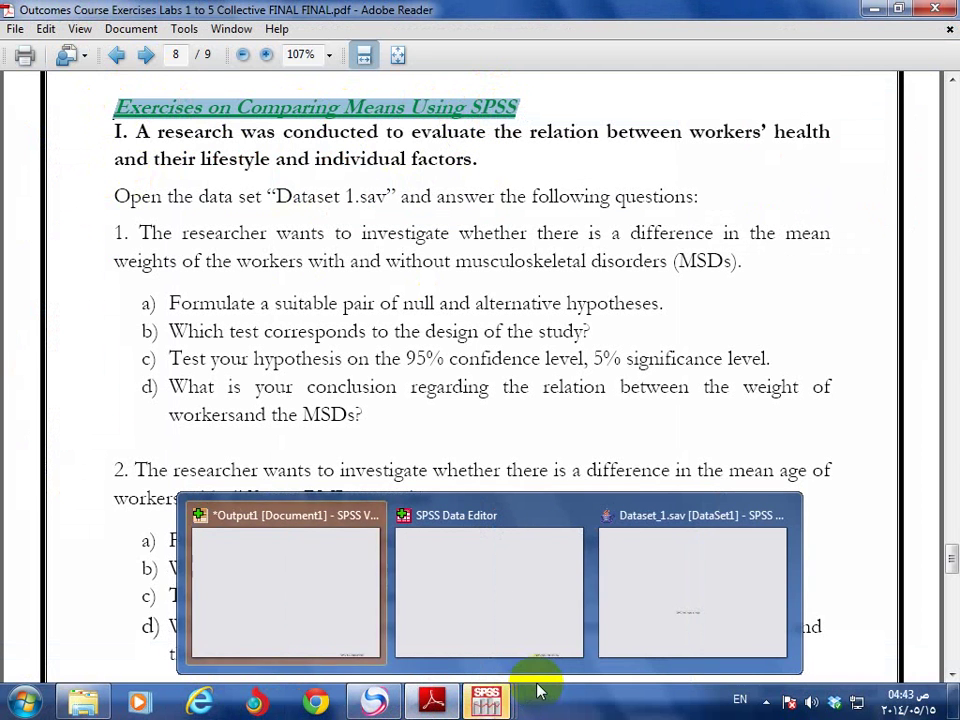
{"action": "mouse_move", "coordinate": [452, 596]}
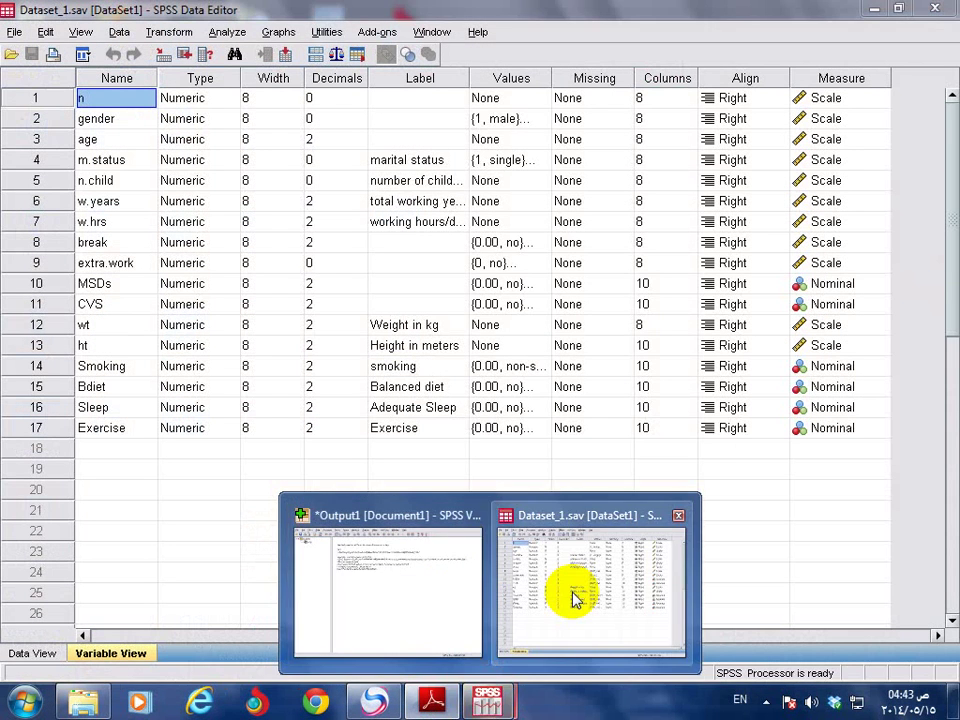
{"action": "left_click", "coordinate": [574, 596]}
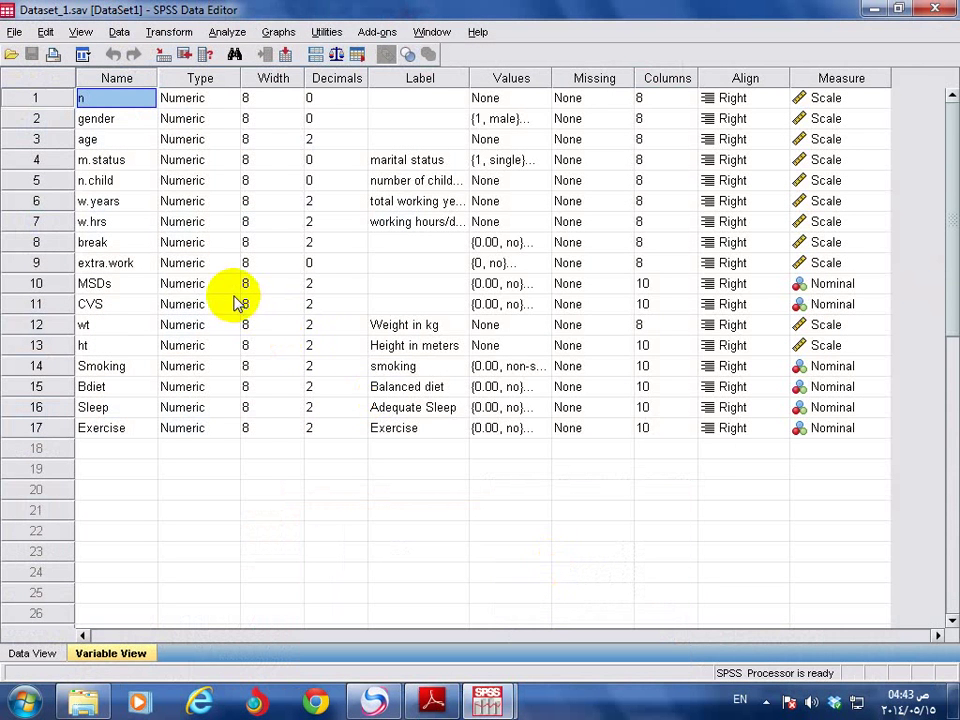
{"action": "left_click", "coordinate": [16, 32]}
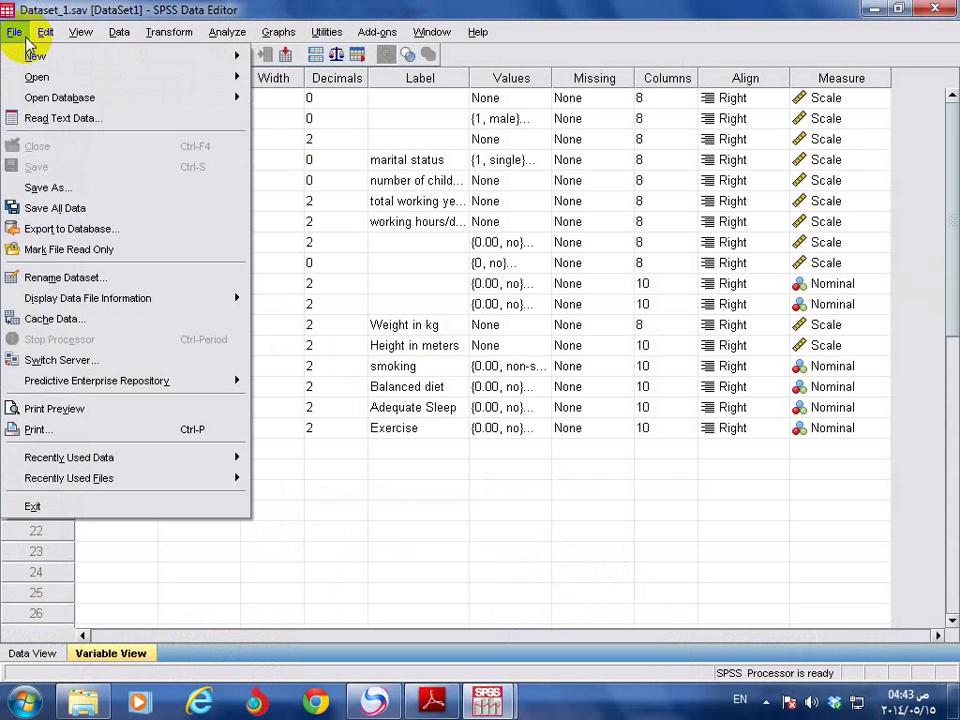
{"action": "left_click", "coordinate": [86, 187]}
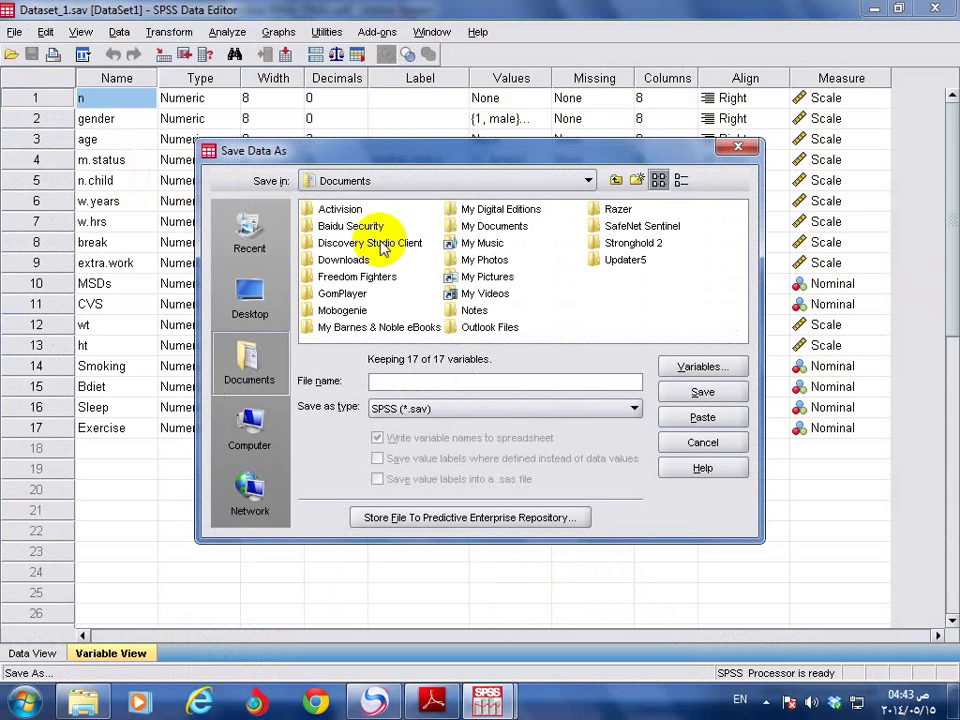
- Set the save location to the Lab folder inside Outcomes Design & Assessment, under the second-semester folder of the fifth year on drive E:
{"action": "left_click", "coordinate": [250, 432]}
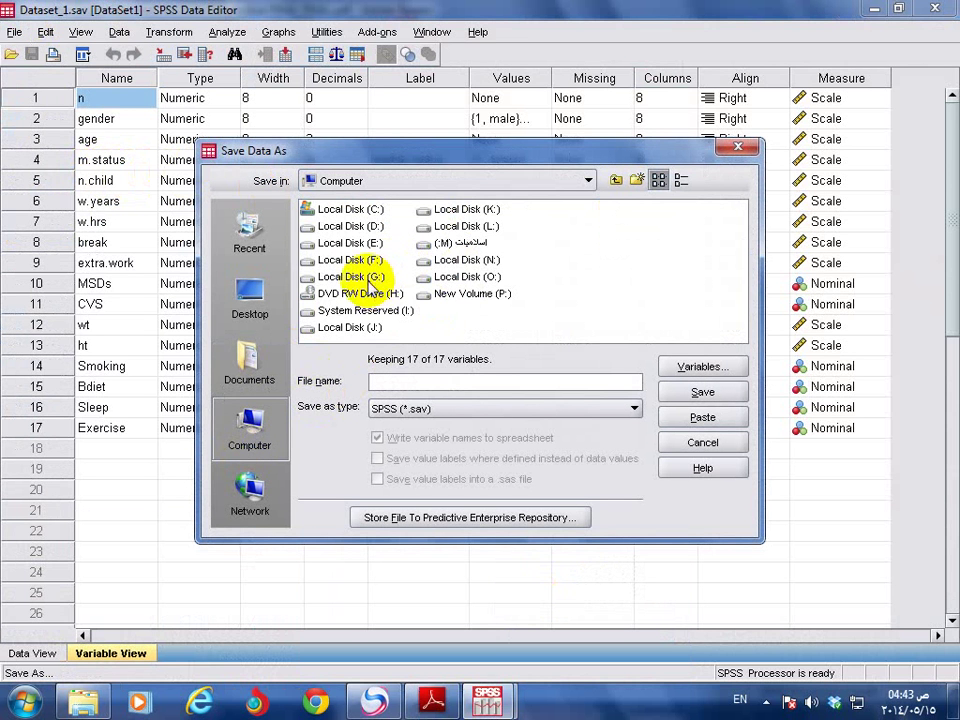
{"action": "double_click", "coordinate": [372, 245]}
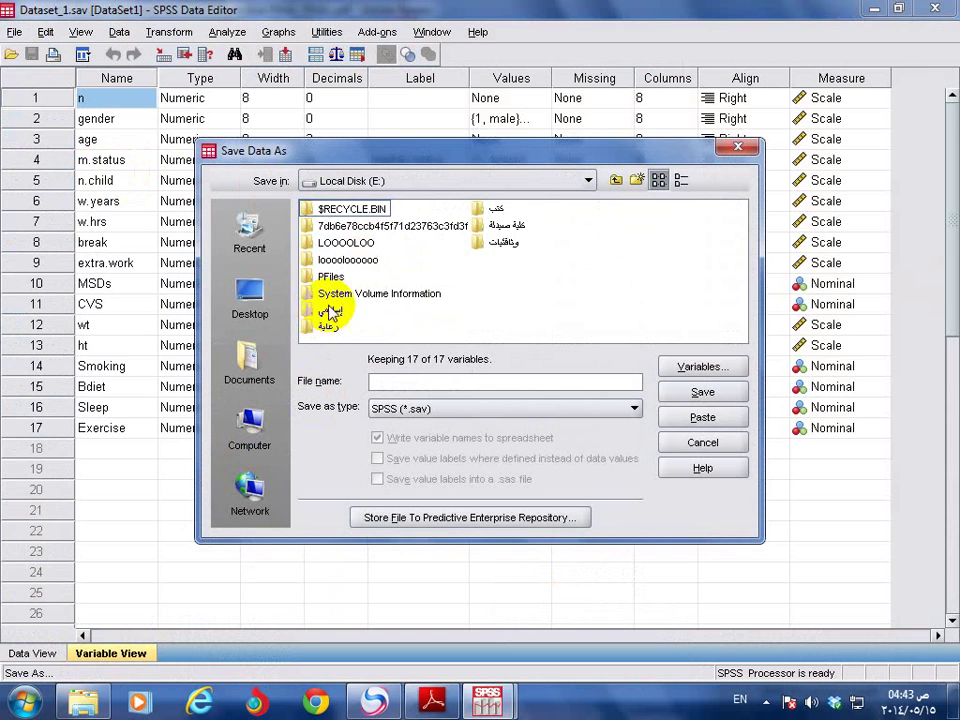
{"action": "double_click", "coordinate": [480, 226]}
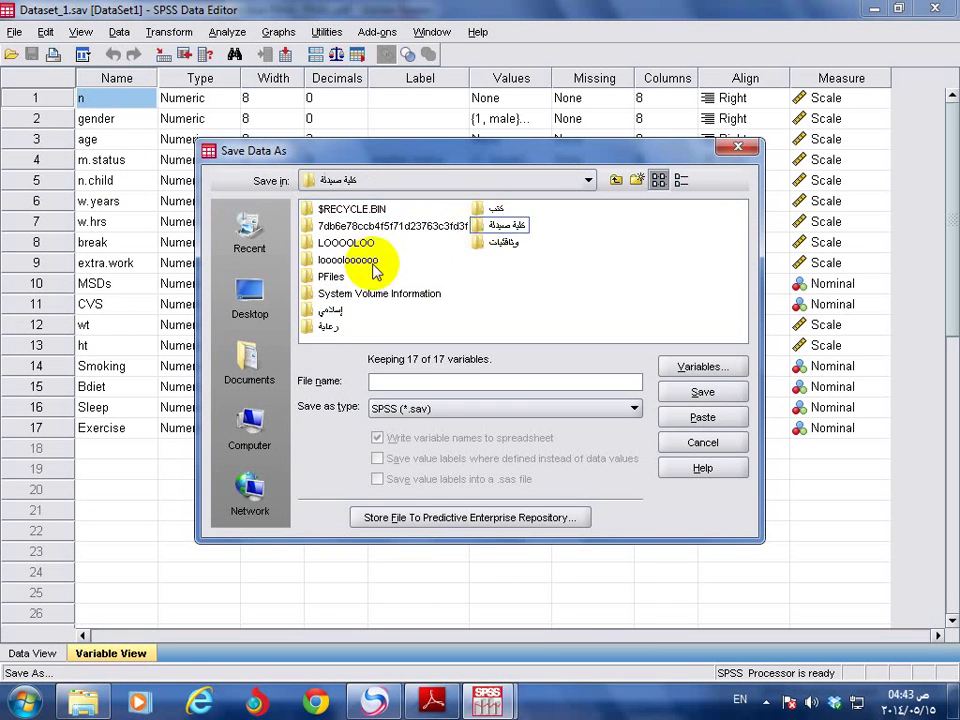
{"action": "left_click", "coordinate": [350, 277]}
{"action": "double_click", "coordinate": [351, 276]}
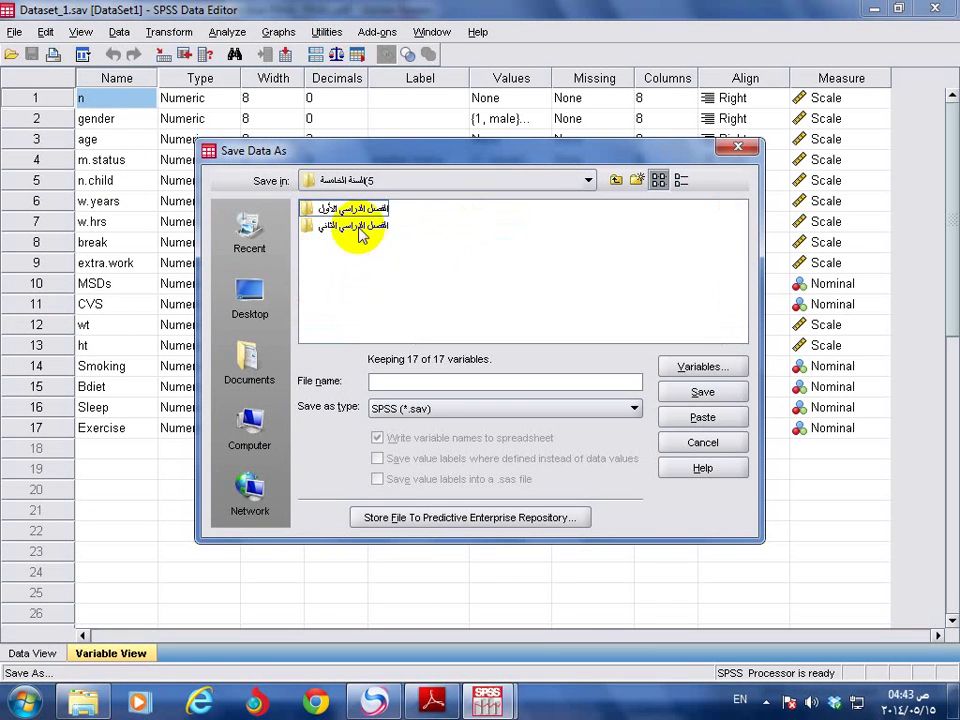
{"action": "double_click", "coordinate": [360, 232]}
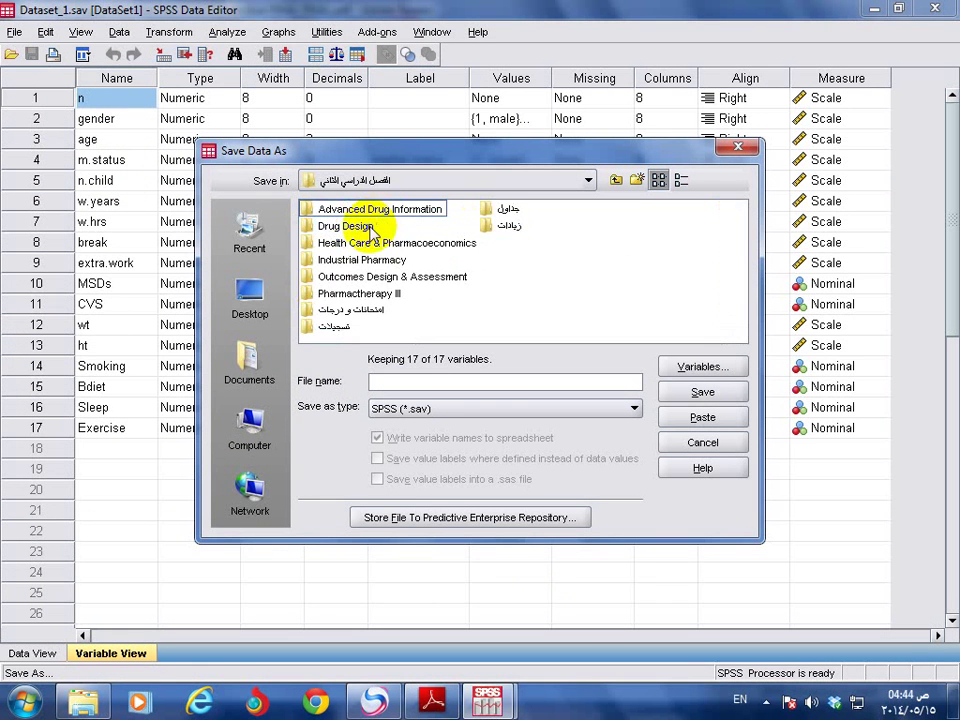
{"action": "double_click", "coordinate": [372, 278]}
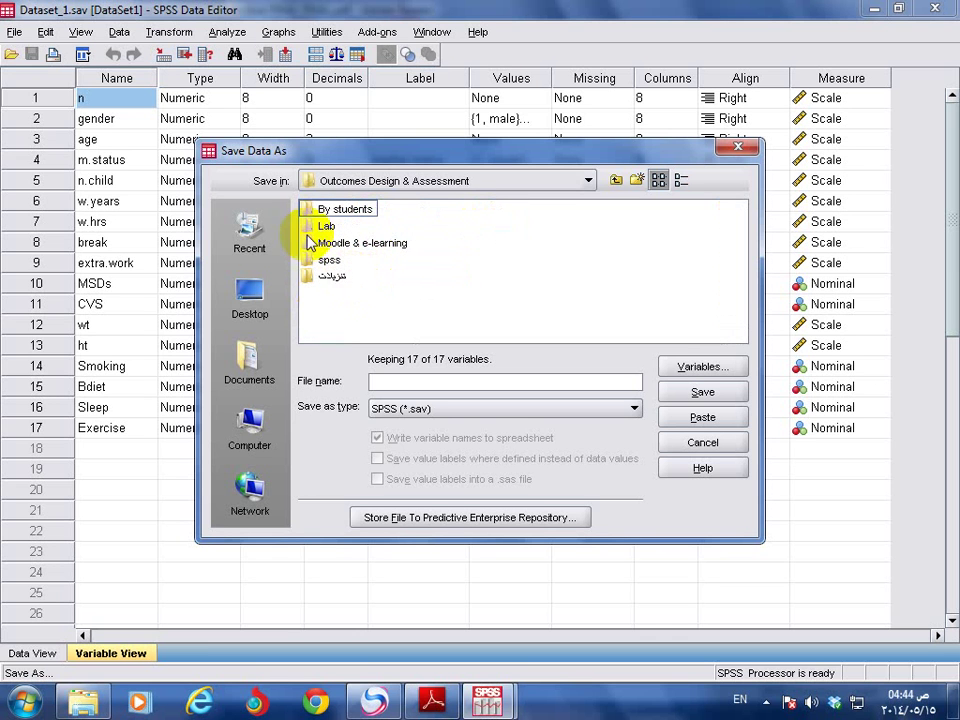
{"action": "double_click", "coordinate": [313, 230]}
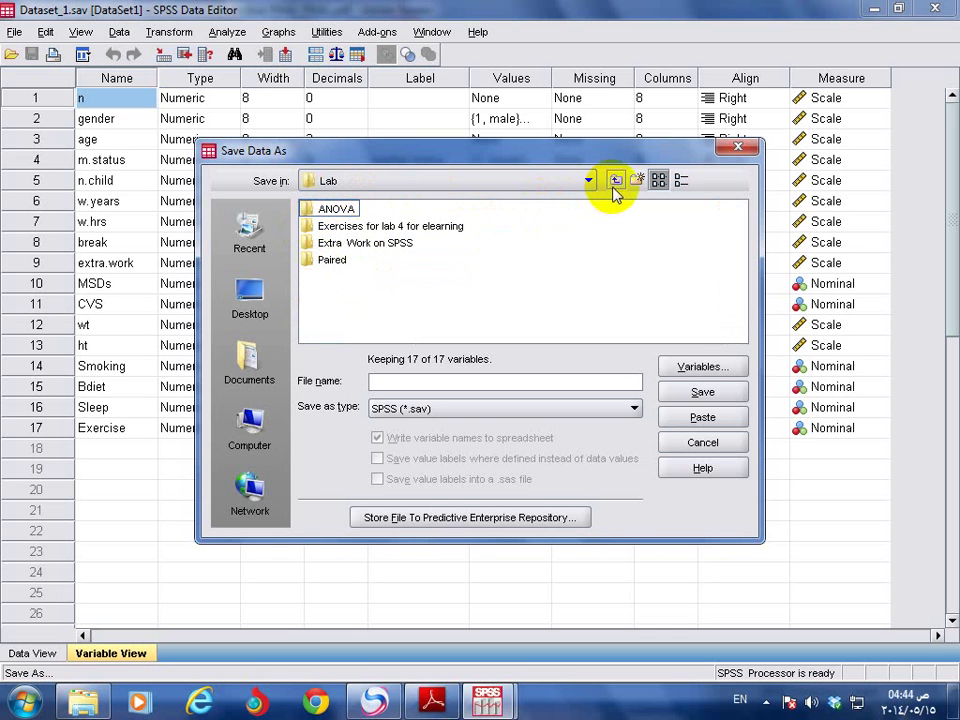
- Create a folder named "Exercises on Comparing Means Using SPSS" in Lab and save the data set in it as "Independent t-test"
{"action": "left_click", "coordinate": [637, 181]}
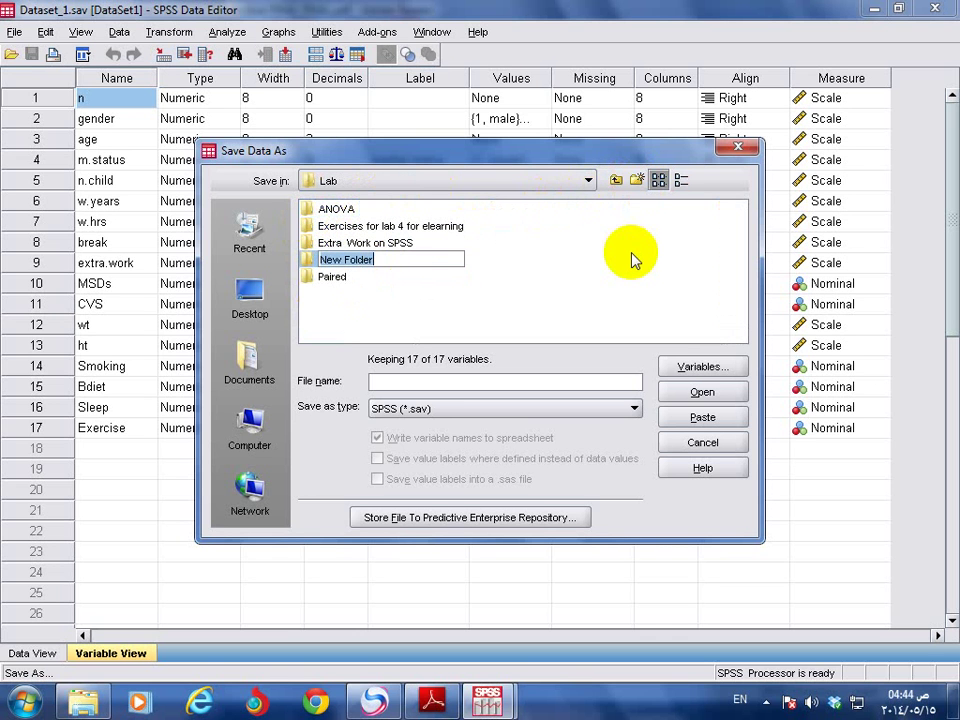
{"action": "type", "text": "Comparing Means Using SPSS"}
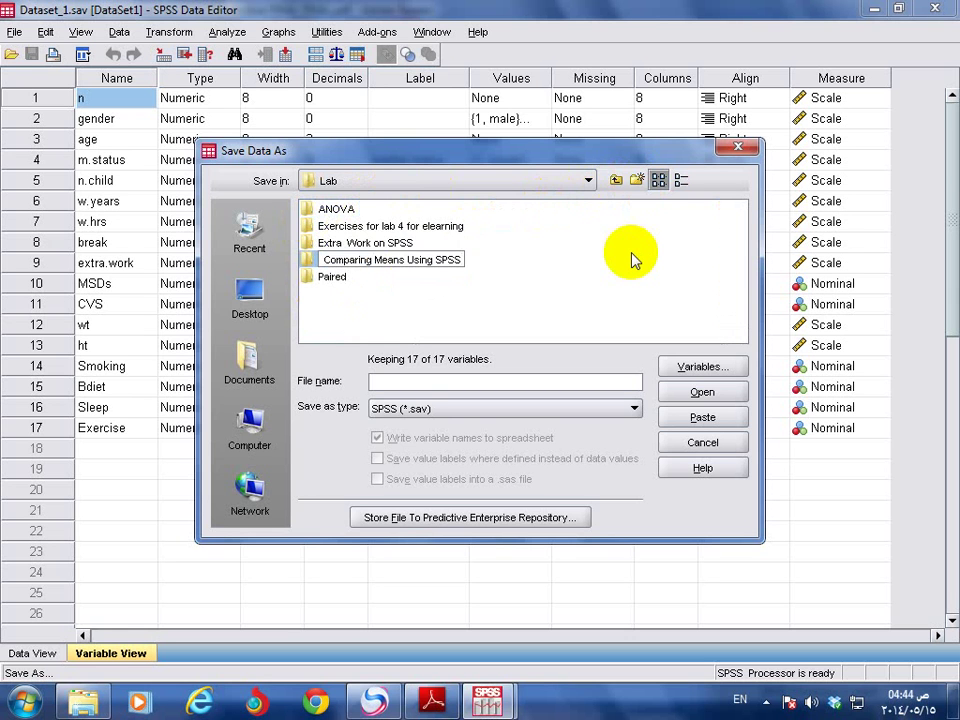
{"action": "key", "text": "Home"}
{"action": "type", "text": "Exercises on"}
{"action": "key", "text": "Return"}
{"action": "key", "text": "Return"}
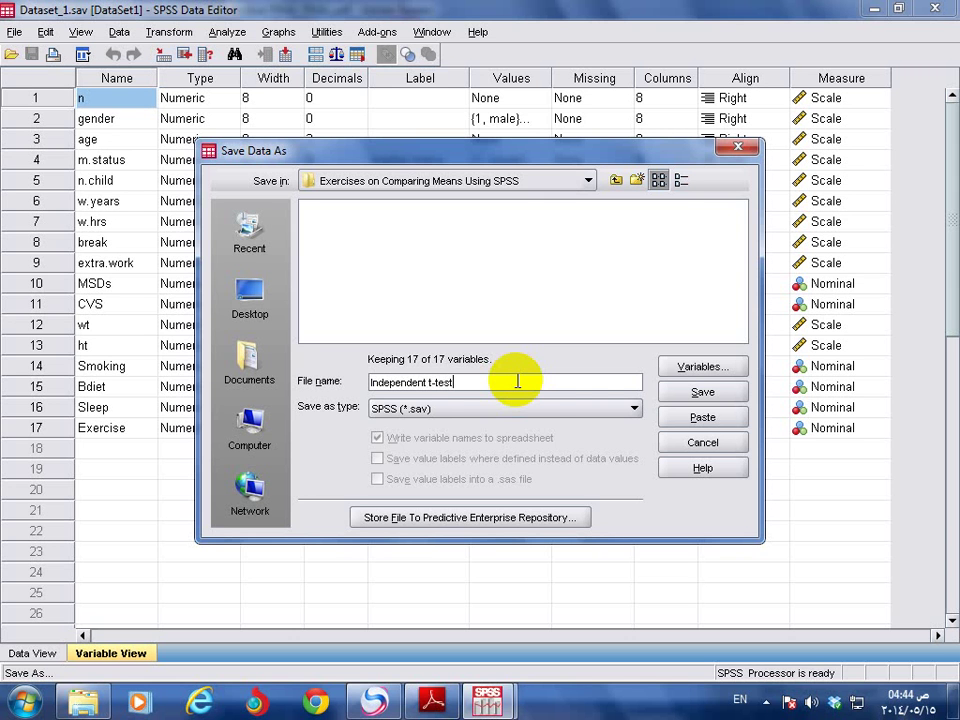
{"action": "left_click", "coordinate": [702, 394]}
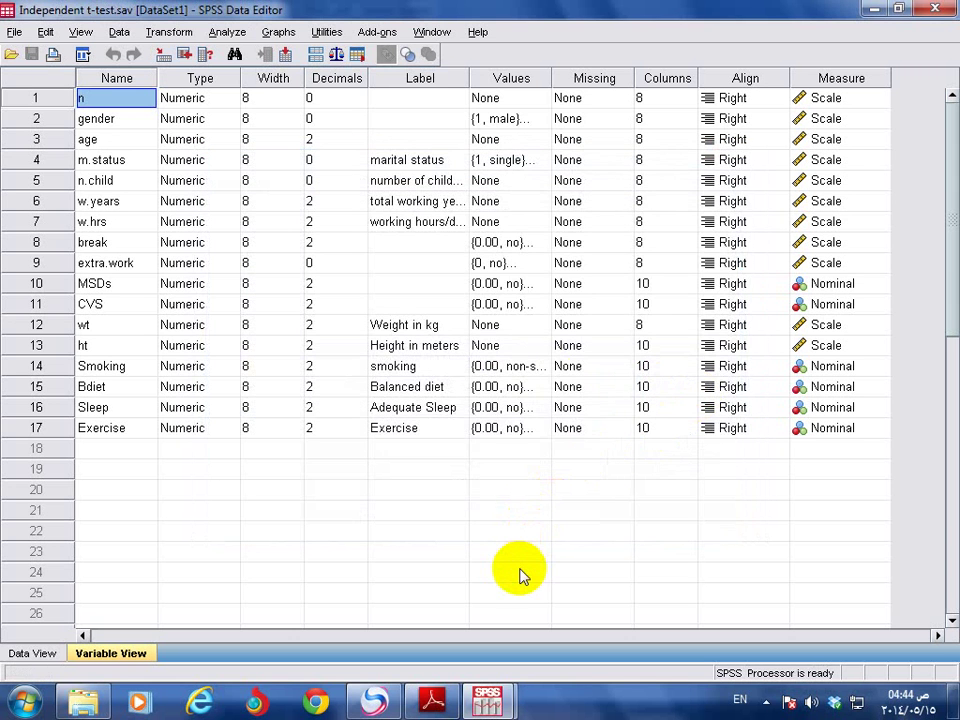
- Switch to the exercises PDF and read question 1 on workers' mean weights with and without MSDs, including sub-questions a and b
{"action": "left_click", "coordinate": [432, 702]}
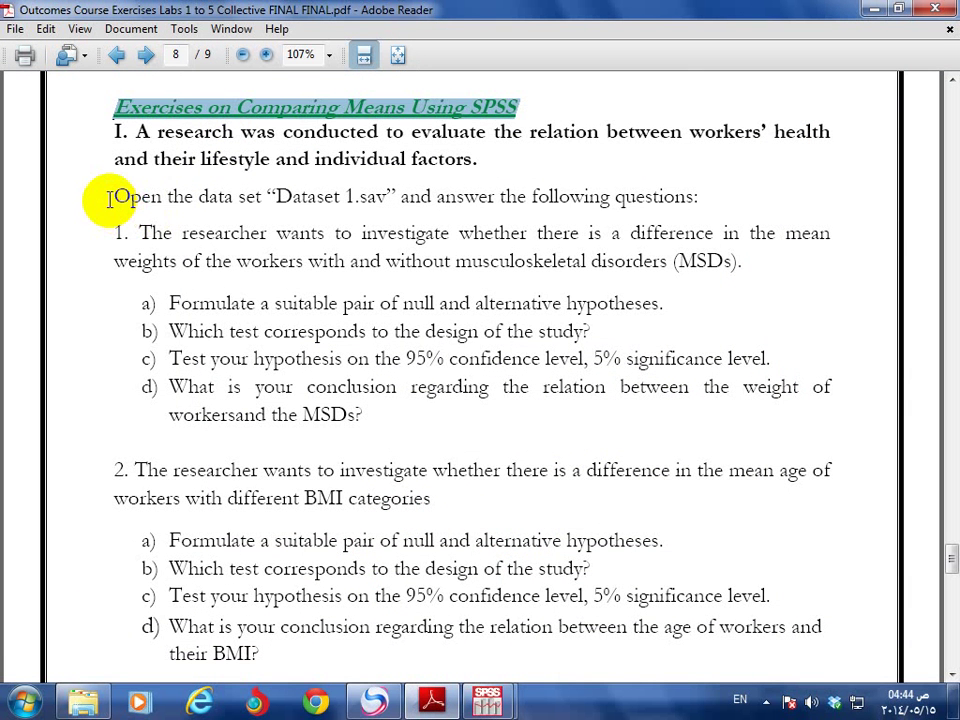
{"action": "left_click_drag", "start_coordinate": [112, 196], "coordinate": [707, 204]}
{"action": "left_click", "coordinate": [174, 258]}
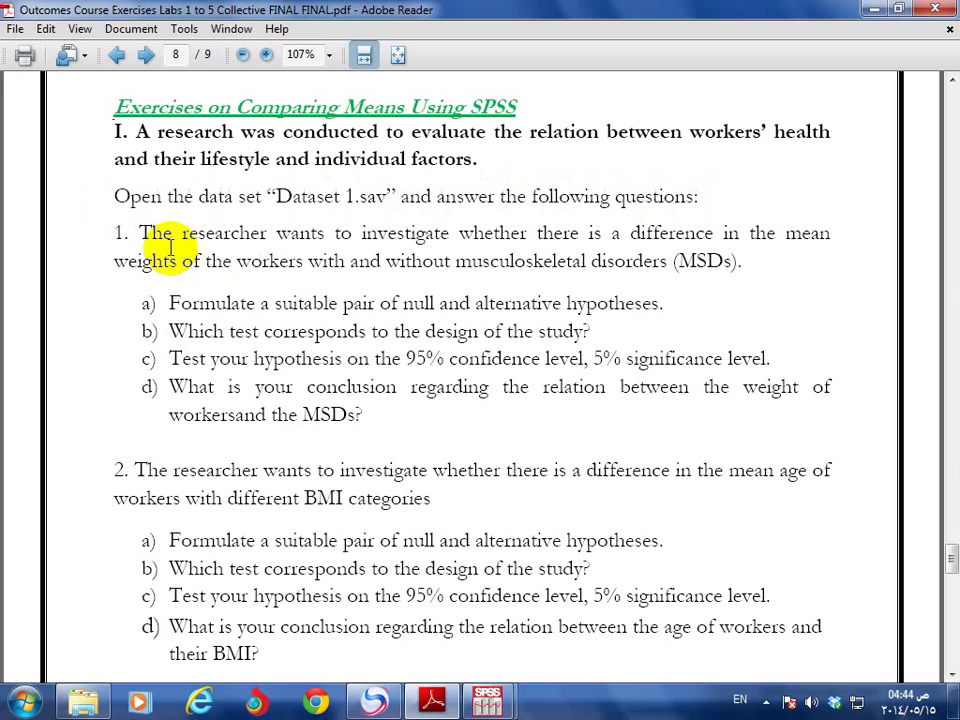
{"action": "left_click_drag", "start_coordinate": [142, 232], "coordinate": [739, 263]}
{"action": "left_click", "coordinate": [739, 263]}
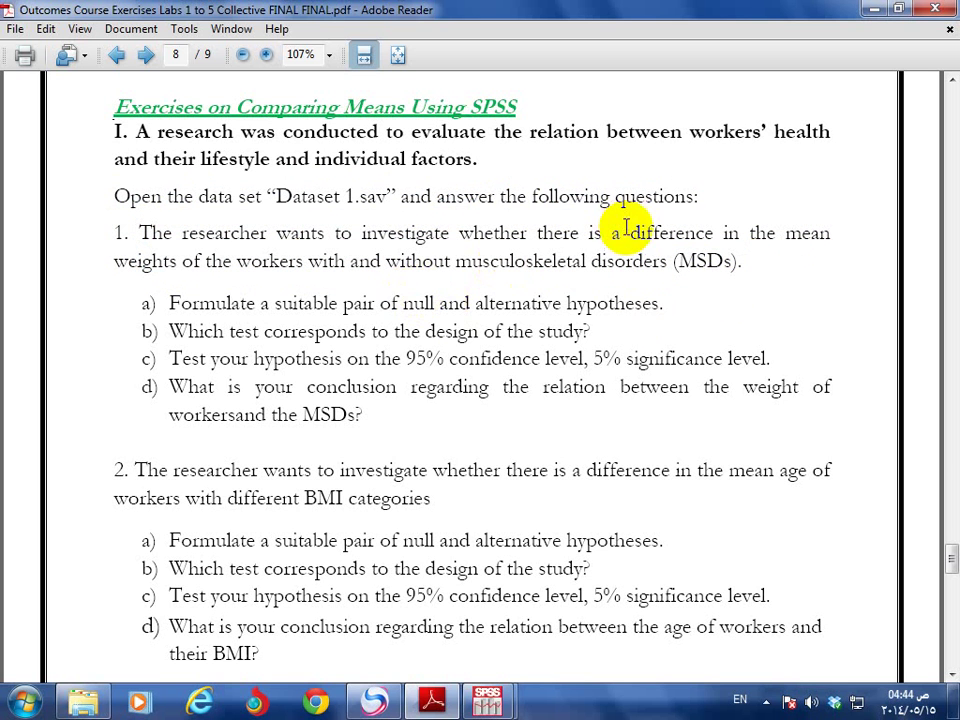
{"action": "left_click_drag", "start_coordinate": [115, 261], "coordinate": [178, 257]}
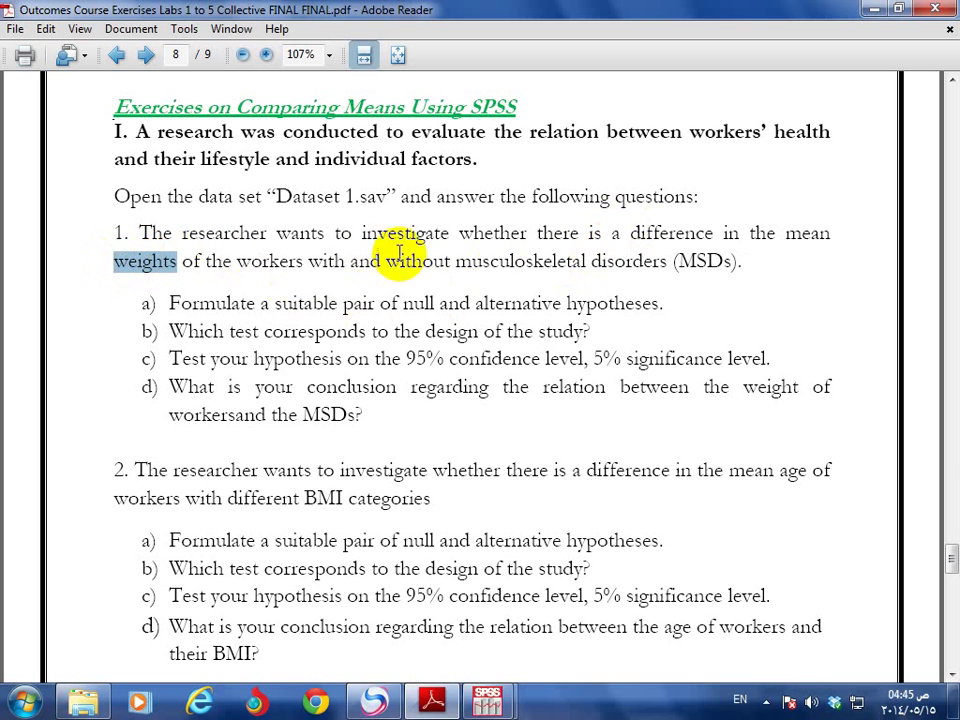
{"action": "left_click_drag", "start_coordinate": [456, 262], "coordinate": [744, 259]}
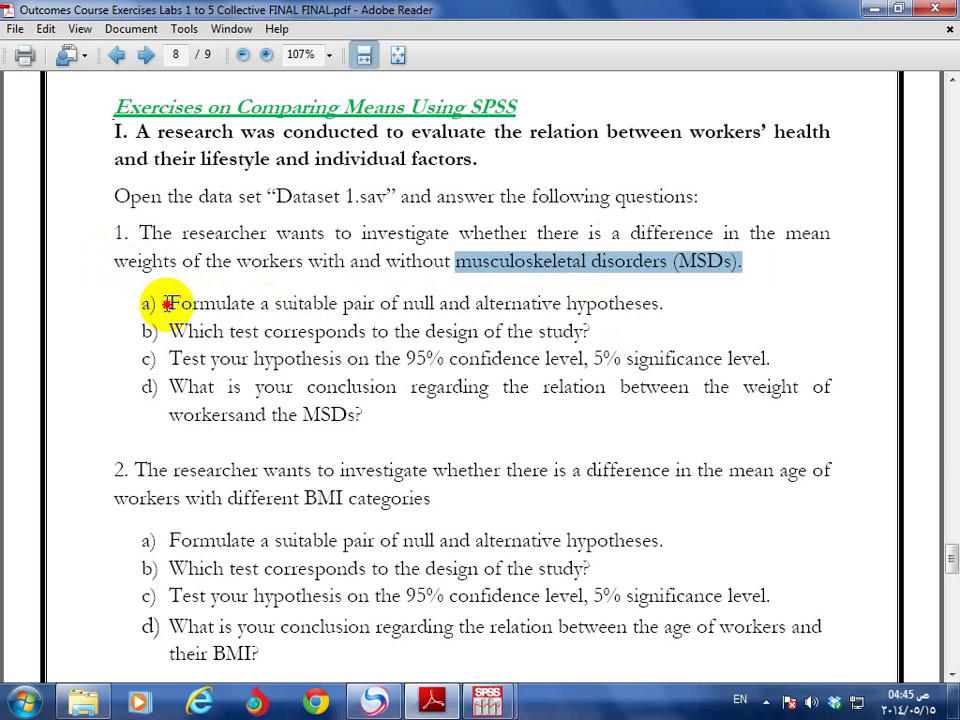
{"action": "left_click_drag", "start_coordinate": [167, 304], "coordinate": [667, 305]}
{"action": "left_click", "coordinate": [667, 305]}
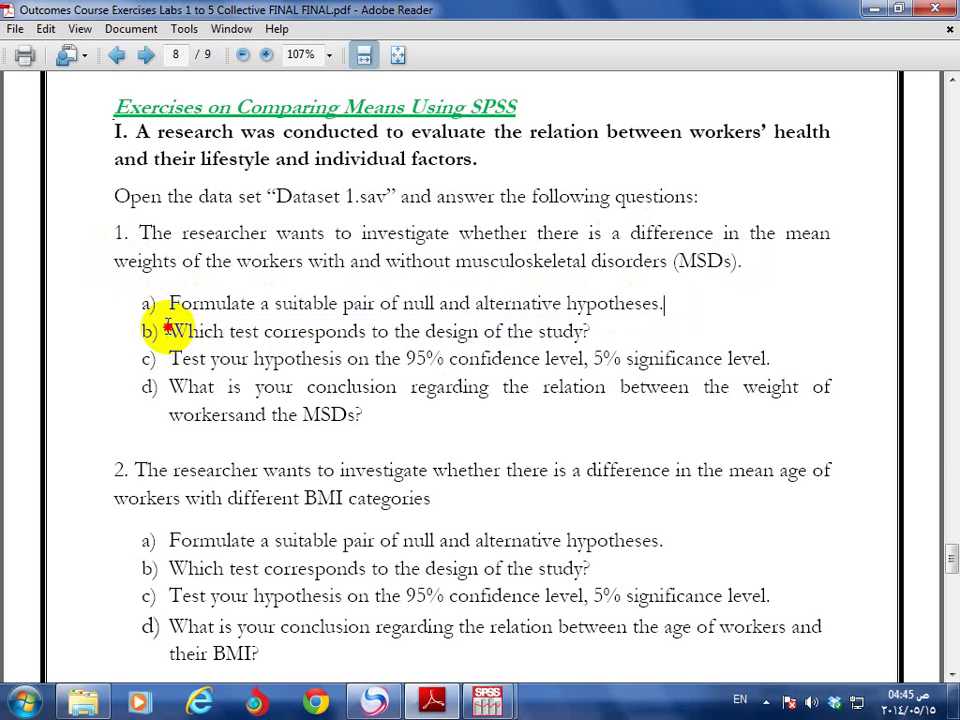
{"action": "left_click_drag", "start_coordinate": [167, 328], "coordinate": [588, 331]}
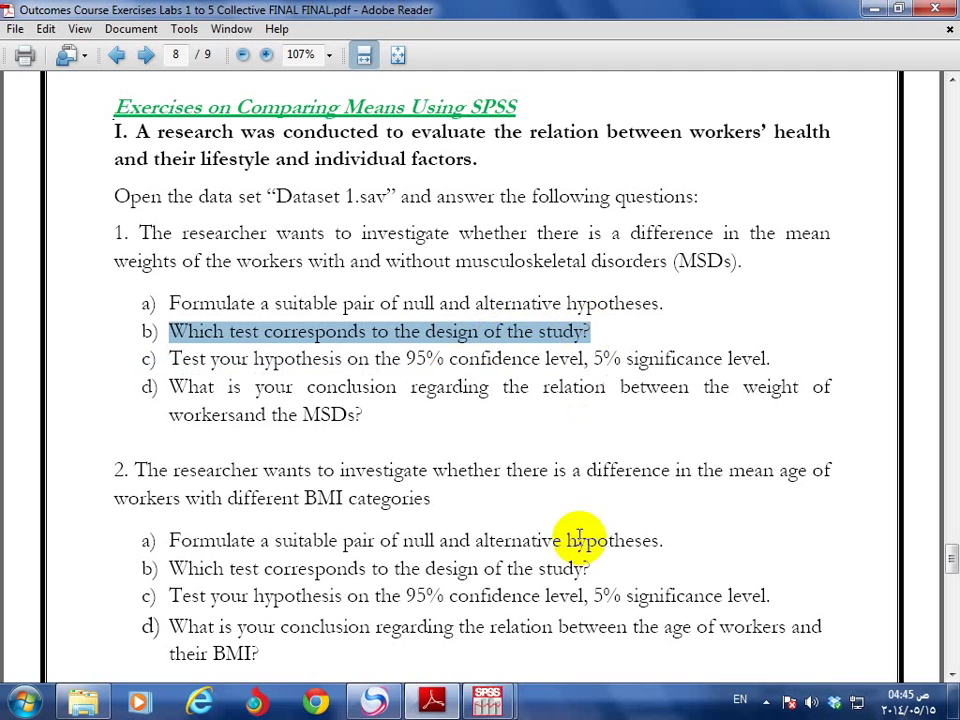
- Glance at the Independent t-test.sav variables in SPSS, return to the exercises PDF and highlight sub-question c of question 1
{"action": "mouse_move", "coordinate": [486, 706]}
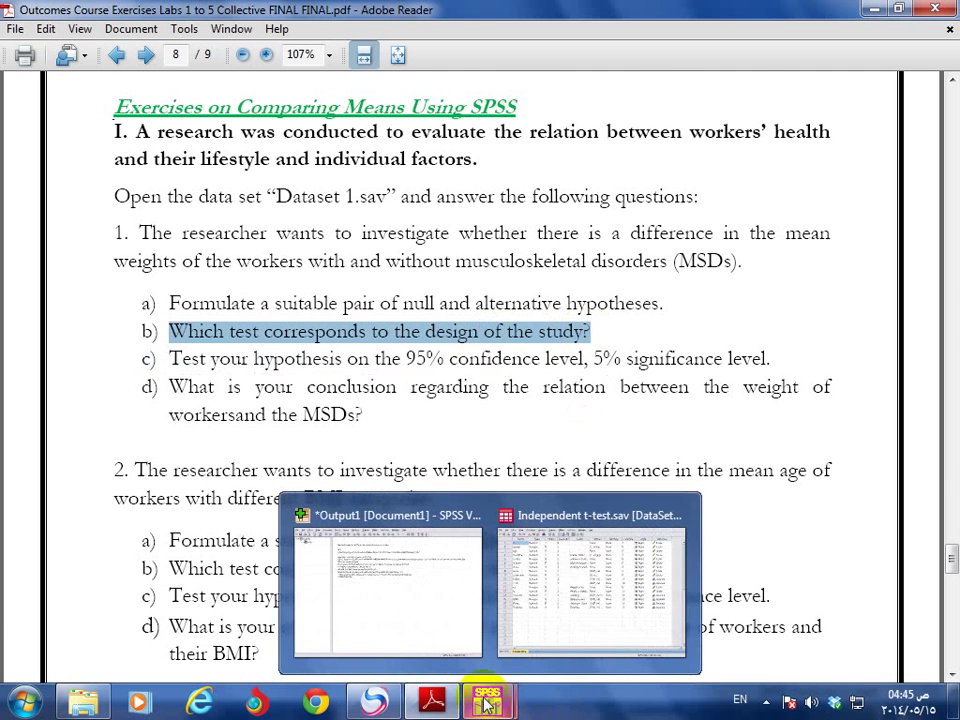
{"action": "left_click", "coordinate": [564, 576]}
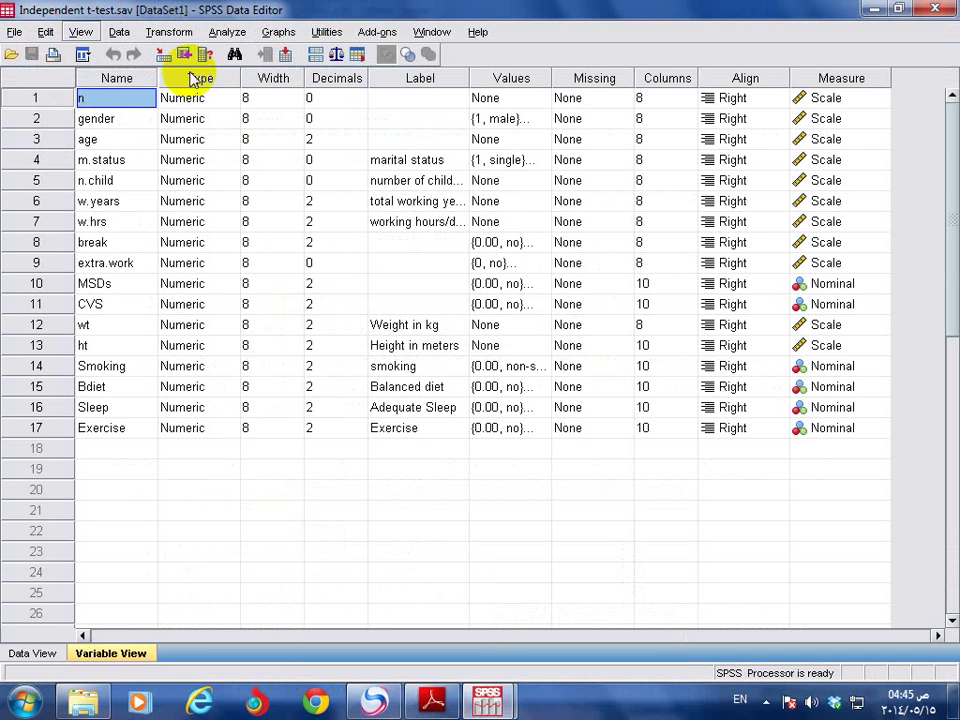
{"action": "left_click", "coordinate": [432, 703]}
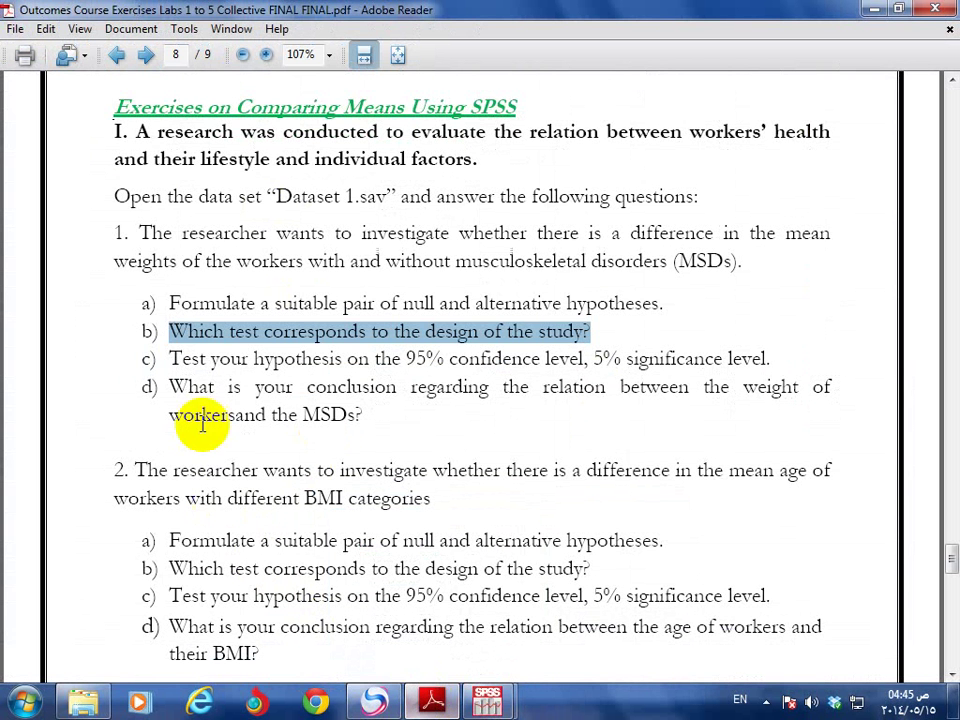
{"action": "left_click_drag", "start_coordinate": [172, 358], "coordinate": [766, 358]}
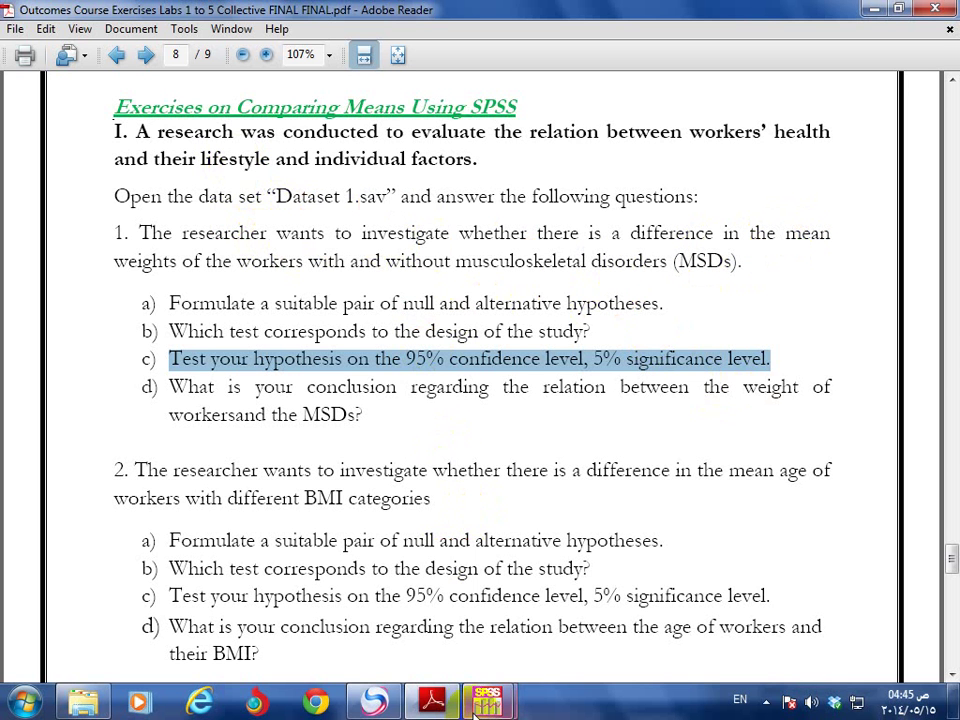
- Switch to the Independent t-test.sav data in SPSS and start an Independent-Samples T Test with Weight in kg [wt] as the test variable
{"action": "mouse_move", "coordinate": [487, 702]}
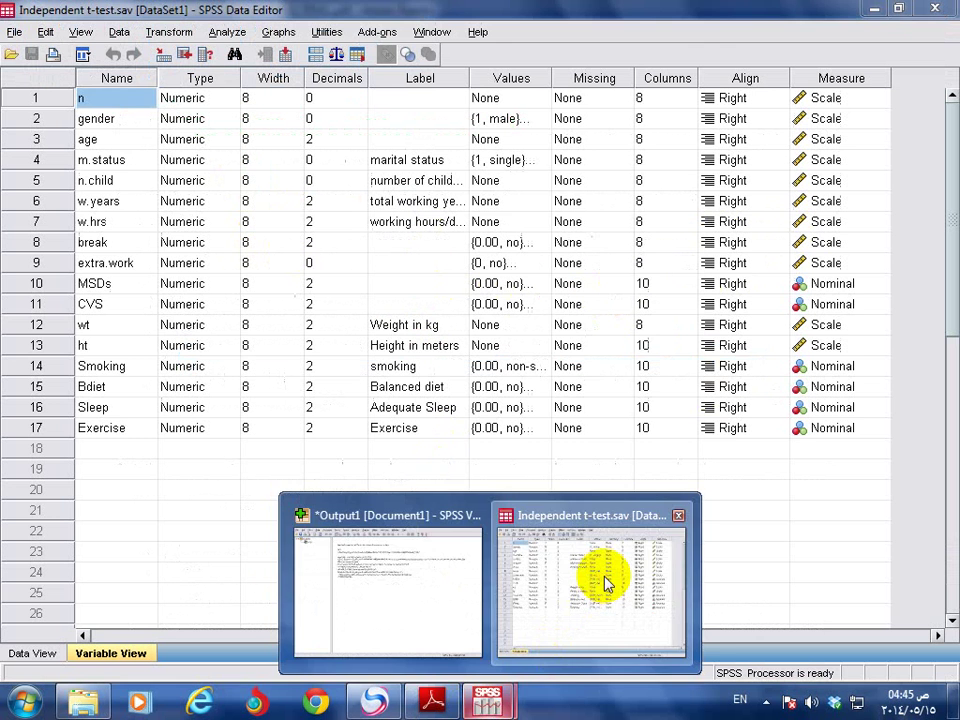
{"action": "left_click", "coordinate": [605, 585]}
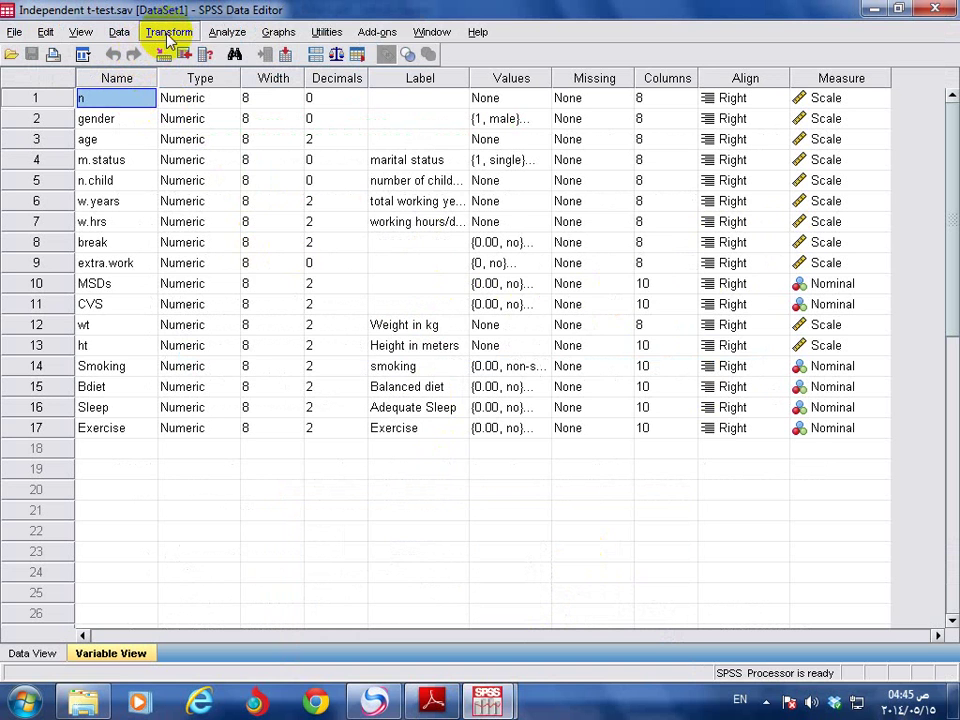
{"action": "left_click", "coordinate": [218, 32]}
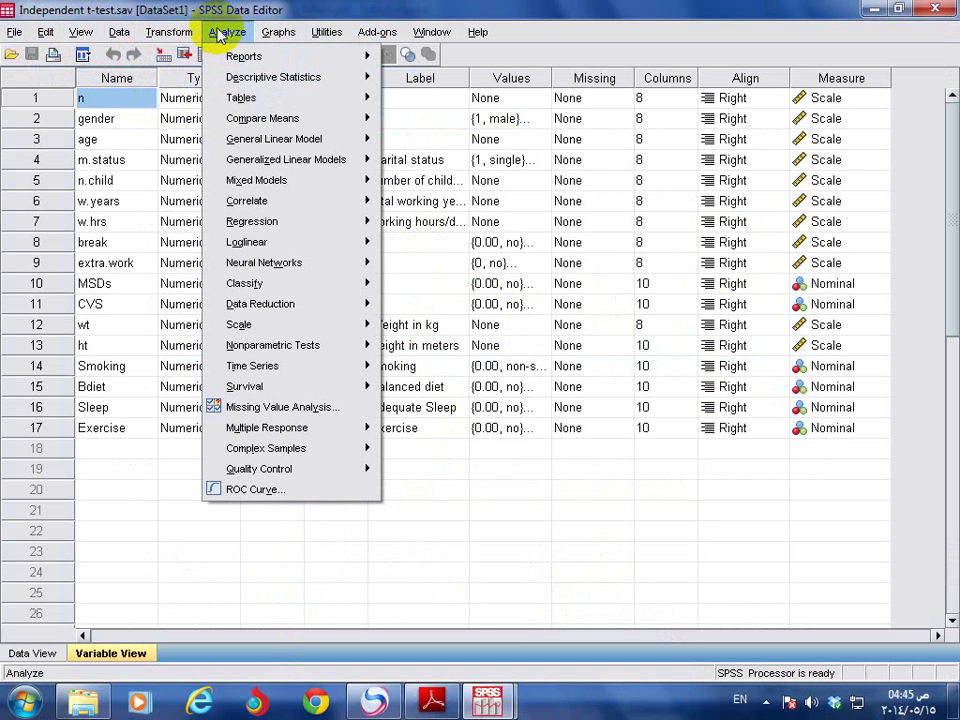
{"action": "mouse_move", "coordinate": [354, 118]}
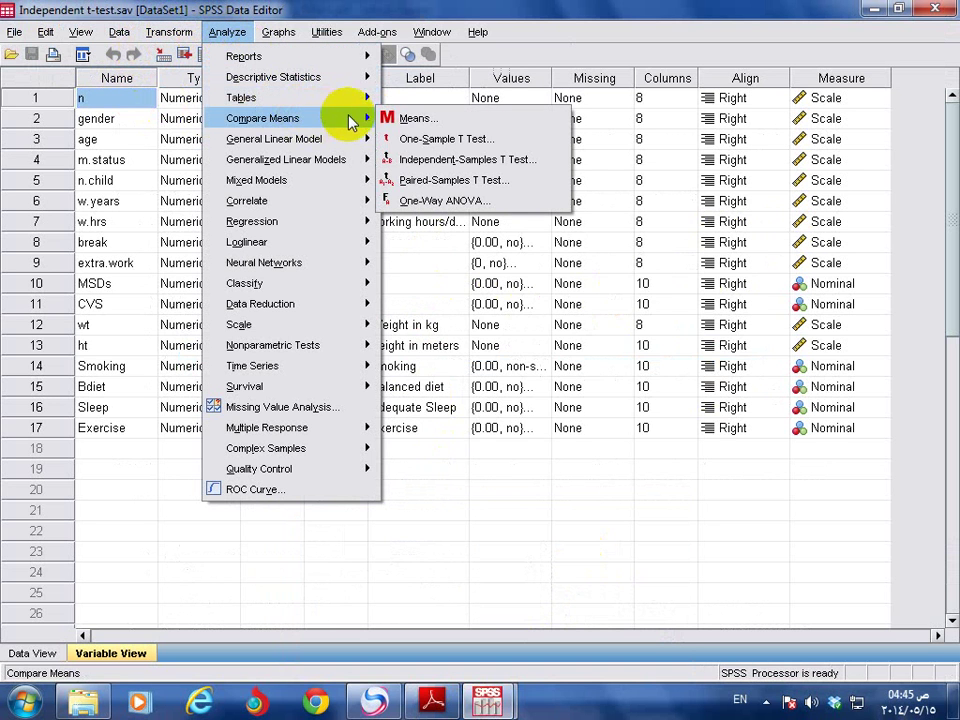
{"action": "left_click", "coordinate": [456, 163]}
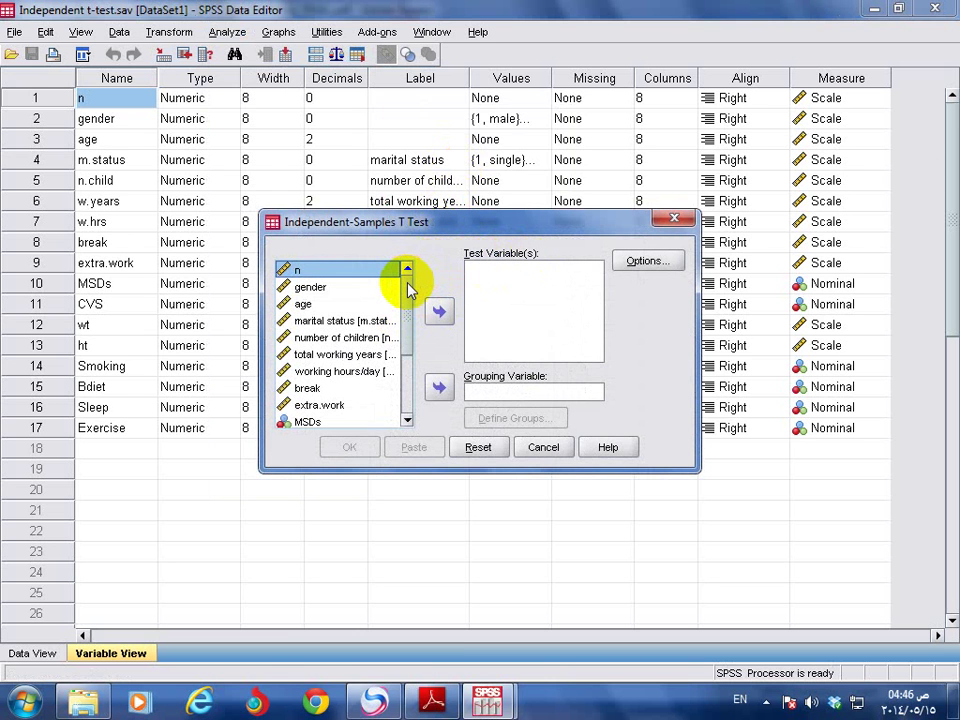
{"action": "left_click_drag", "start_coordinate": [408, 288], "coordinate": [369, 360]}
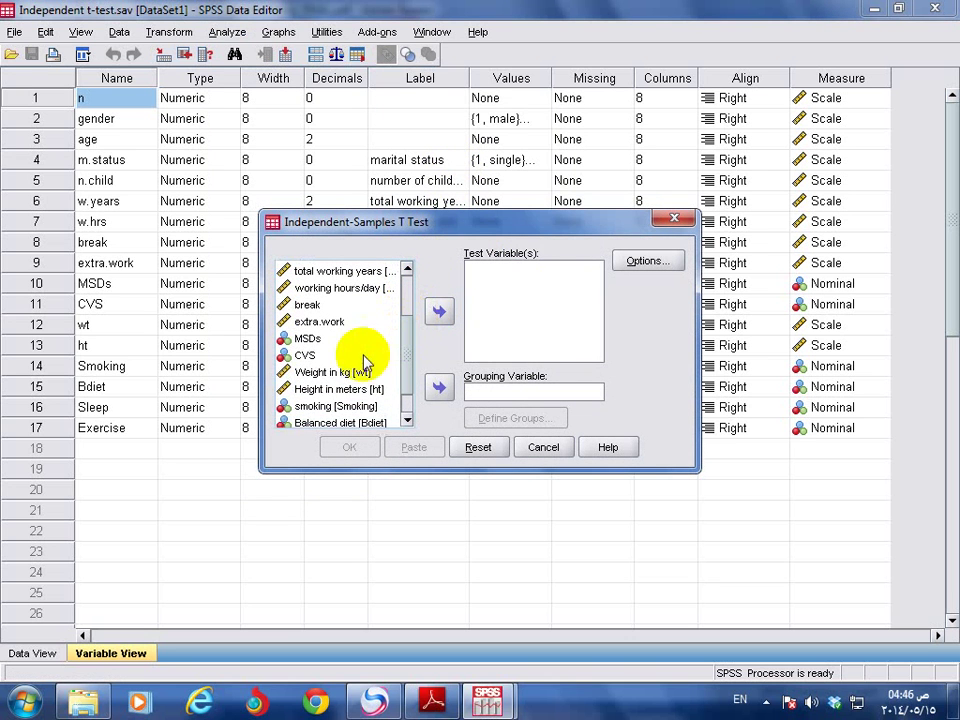
{"action": "left_click", "coordinate": [340, 374]}
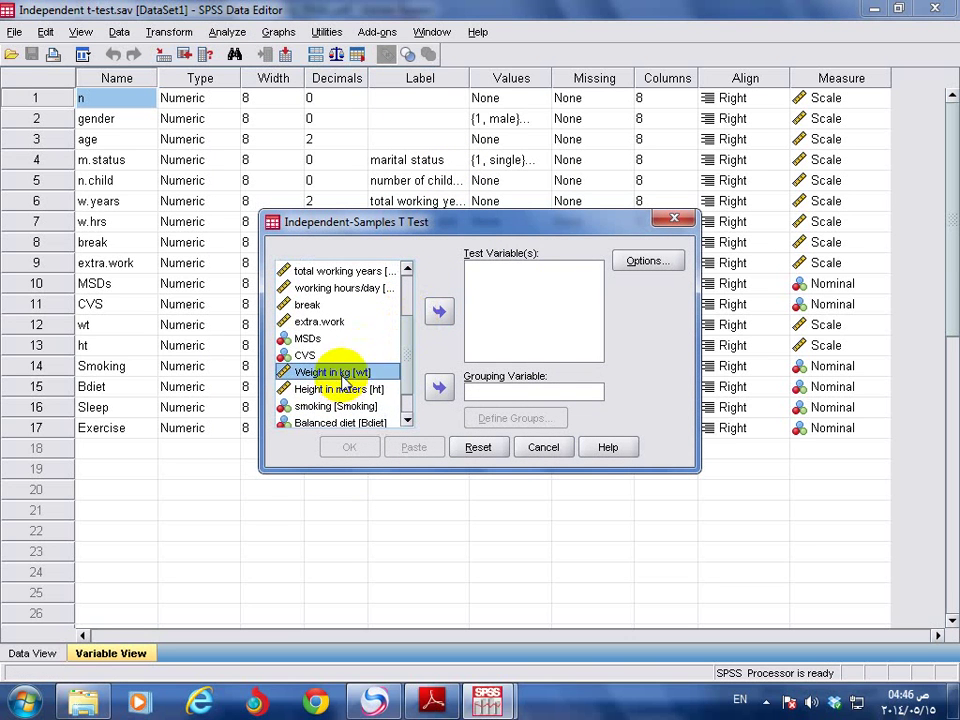
{"action": "left_click", "coordinate": [439, 313]}
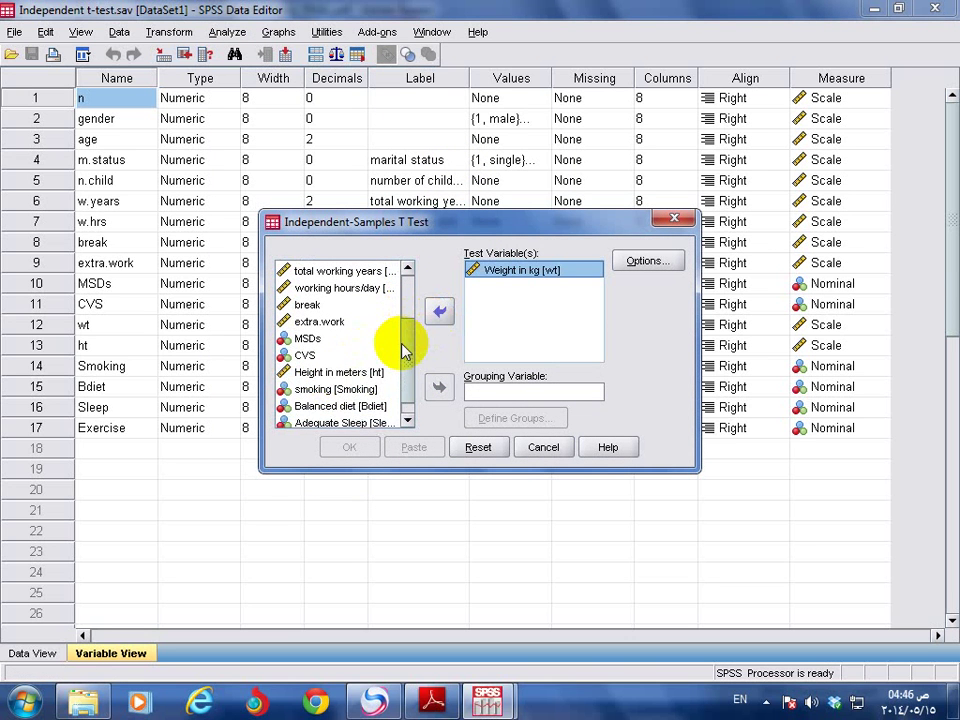
- Assign MSDs as the grouping variable of the t-test and accept a 95% confidence interval in the options
{"action": "left_click_drag", "start_coordinate": [403, 350], "coordinate": [406, 360]}
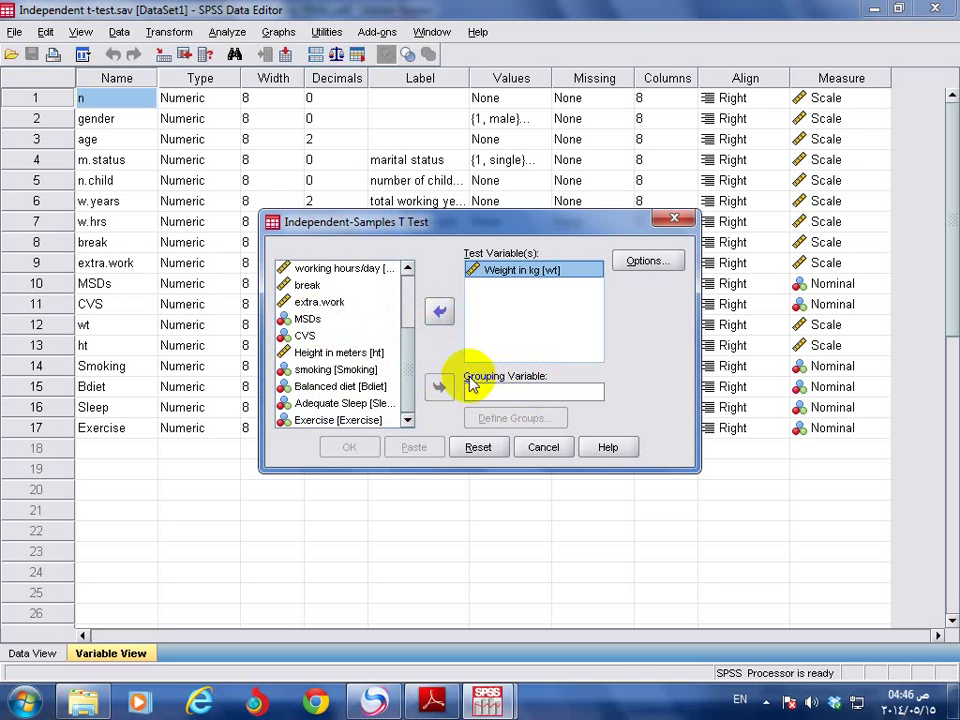
{"action": "left_click", "coordinate": [307, 320]}
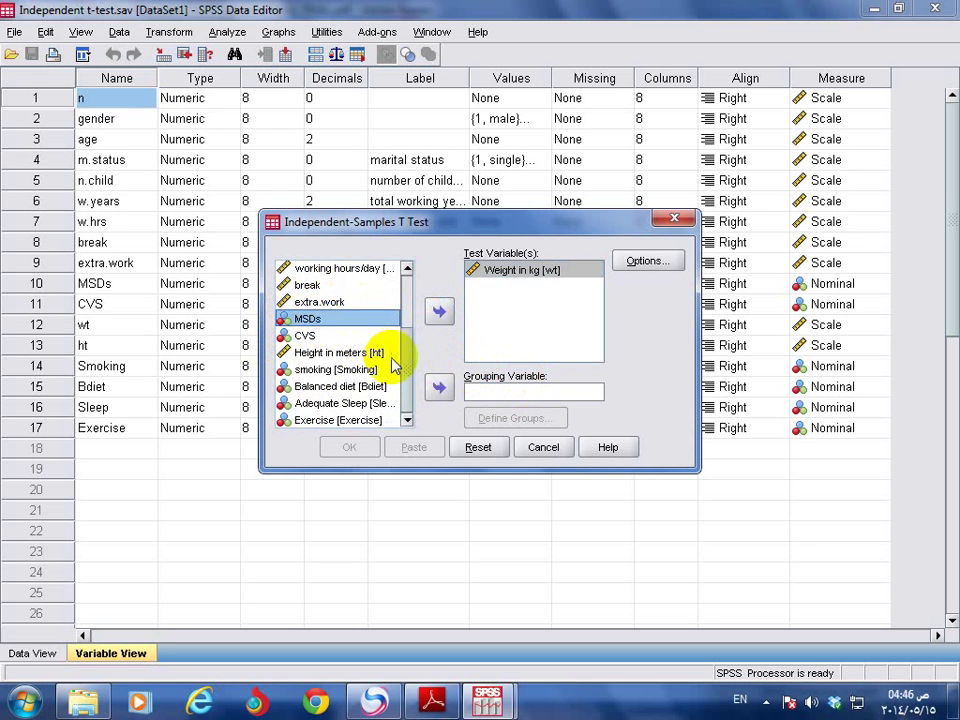
{"action": "left_click", "coordinate": [439, 388]}
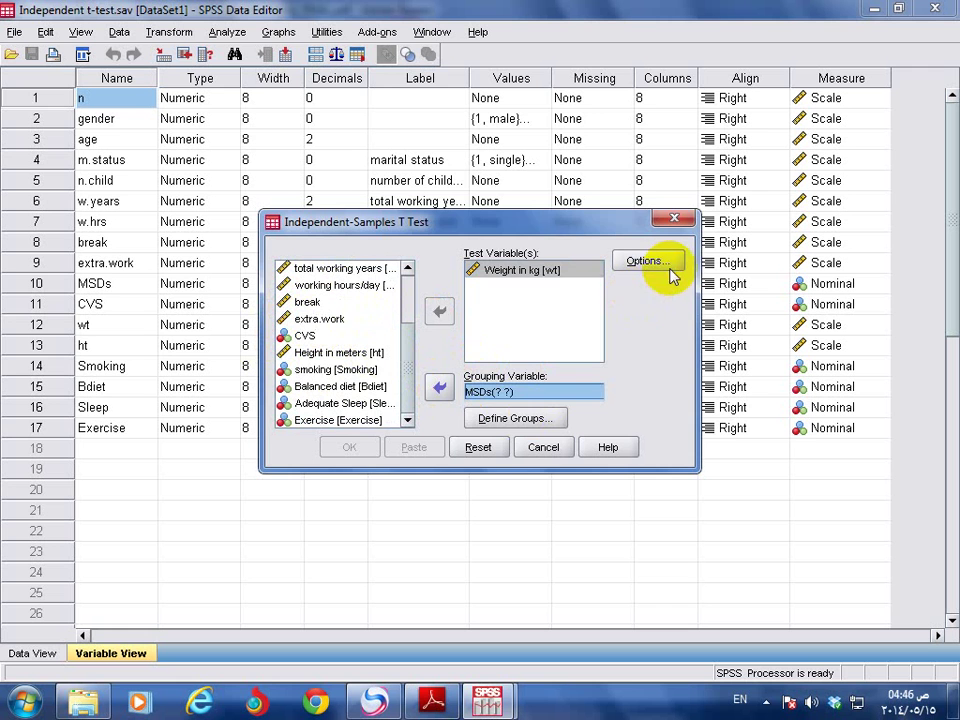
{"action": "left_click", "coordinate": [645, 262]}
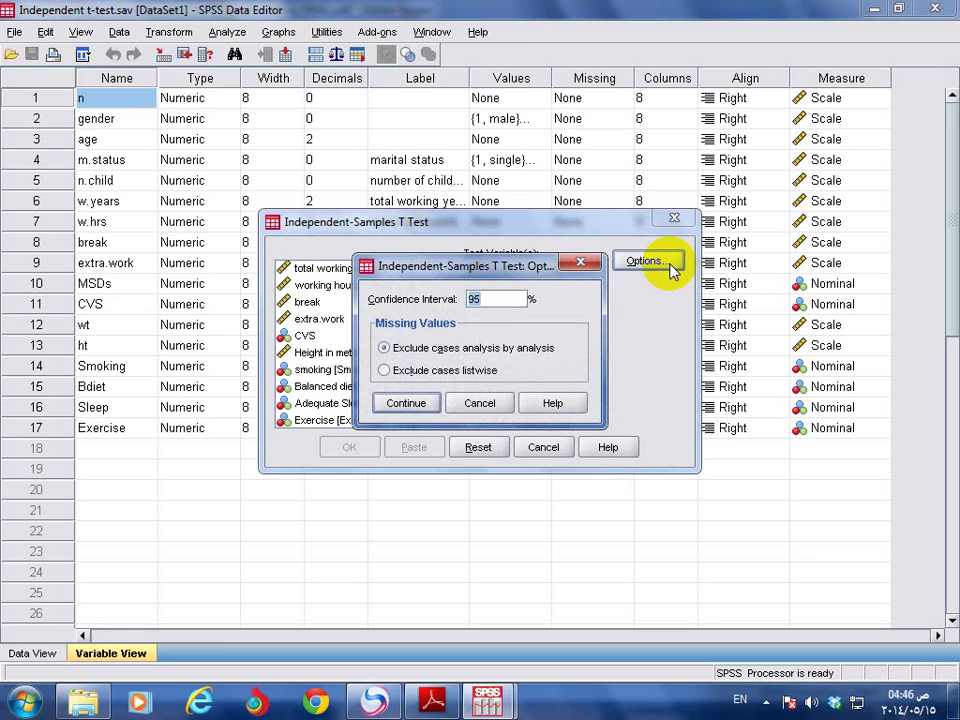
{"action": "left_click", "coordinate": [407, 404]}
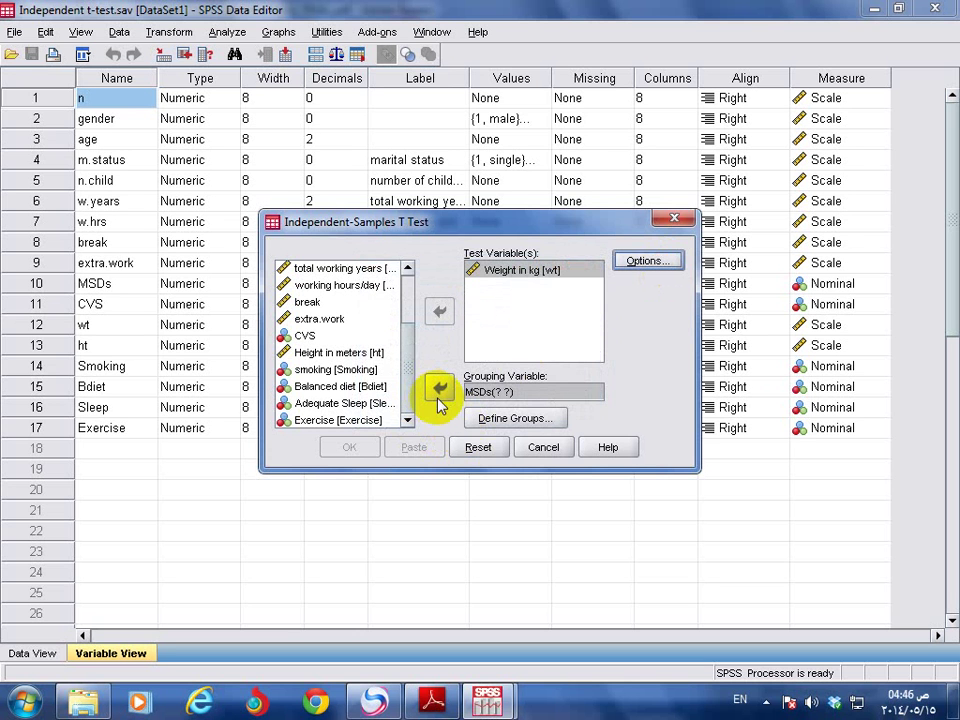
- Define the MSDs groups with value 1 for Group 1 and 0 for Group 2, and run the t-test
{"action": "left_click", "coordinate": [531, 424]}
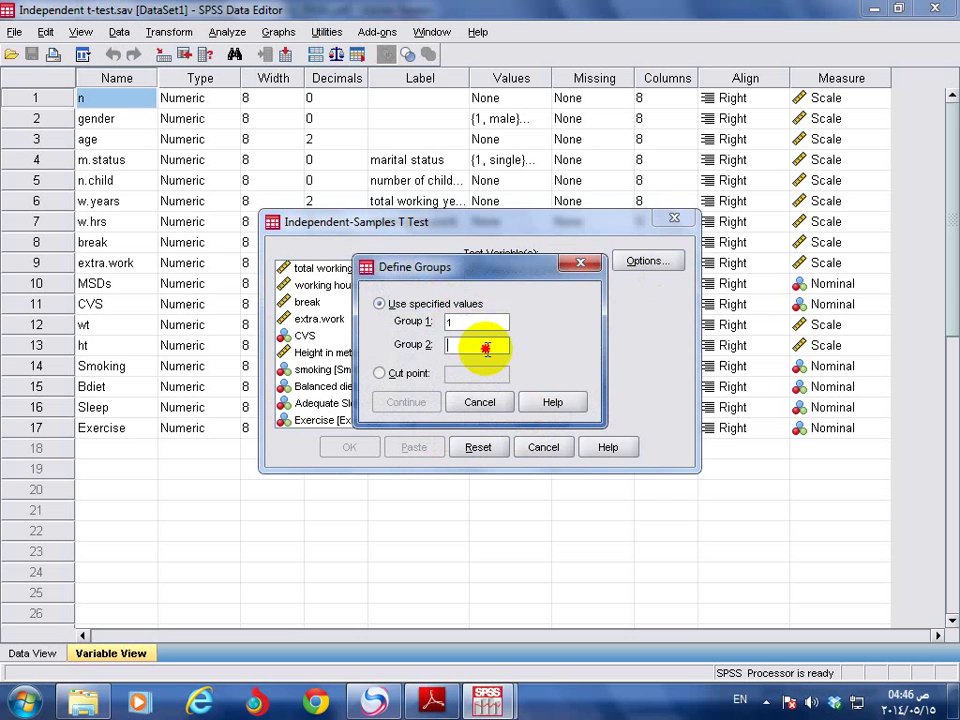
{"action": "type", "text": "0"}
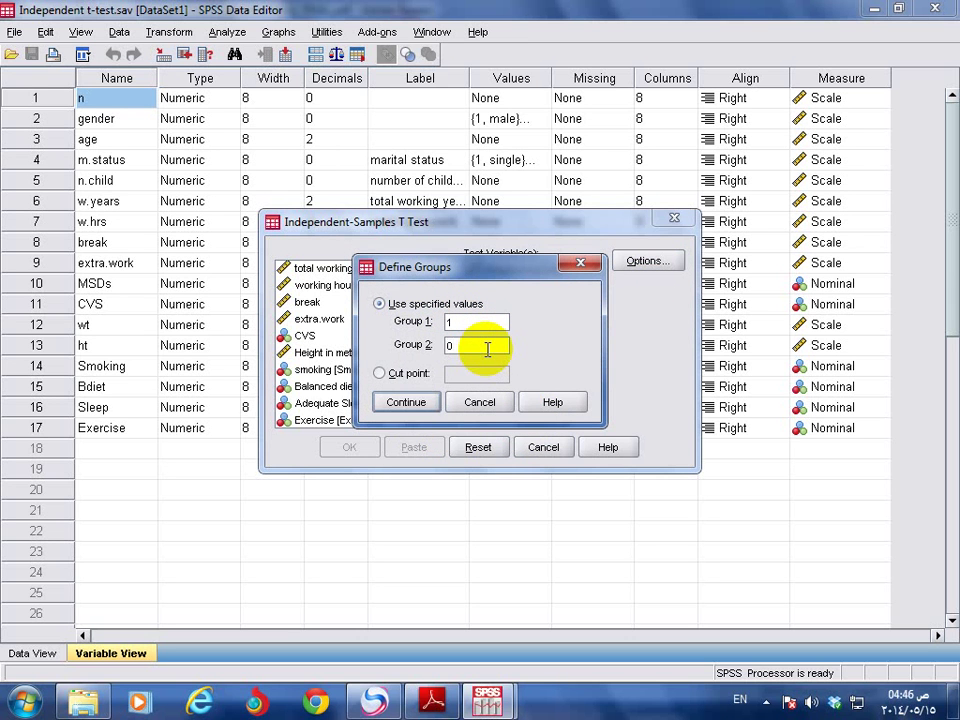
{"action": "left_click", "coordinate": [418, 402]}
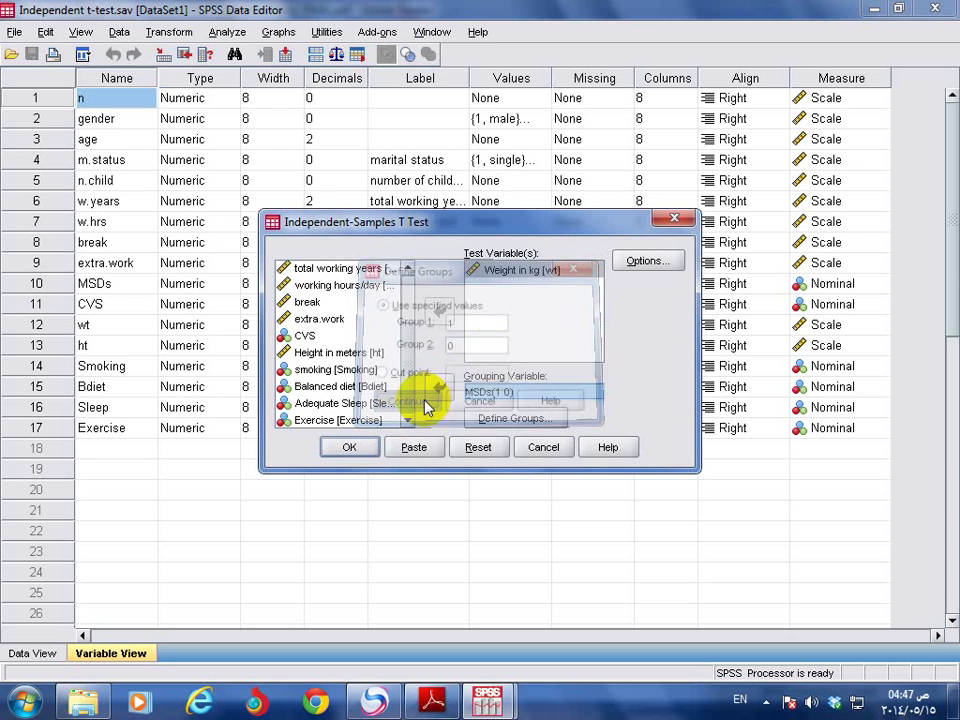
{"action": "left_click", "coordinate": [350, 447]}
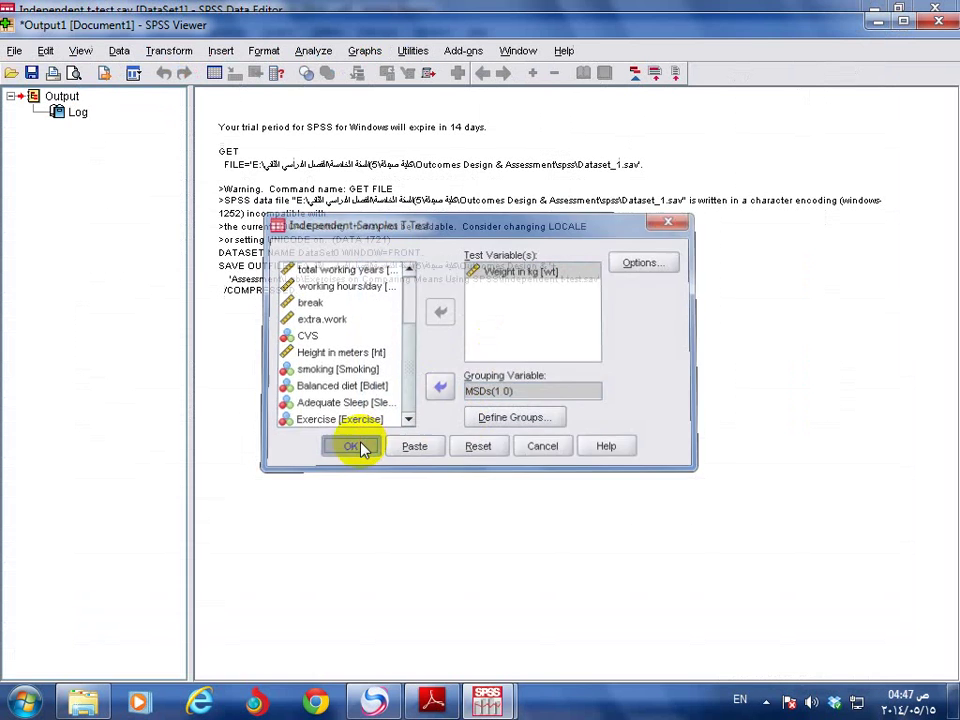
- Return to the Independent t-test.sav Data Editor and check the value labels of the MSDs variable
{"action": "mouse_move", "coordinate": [500, 705]}
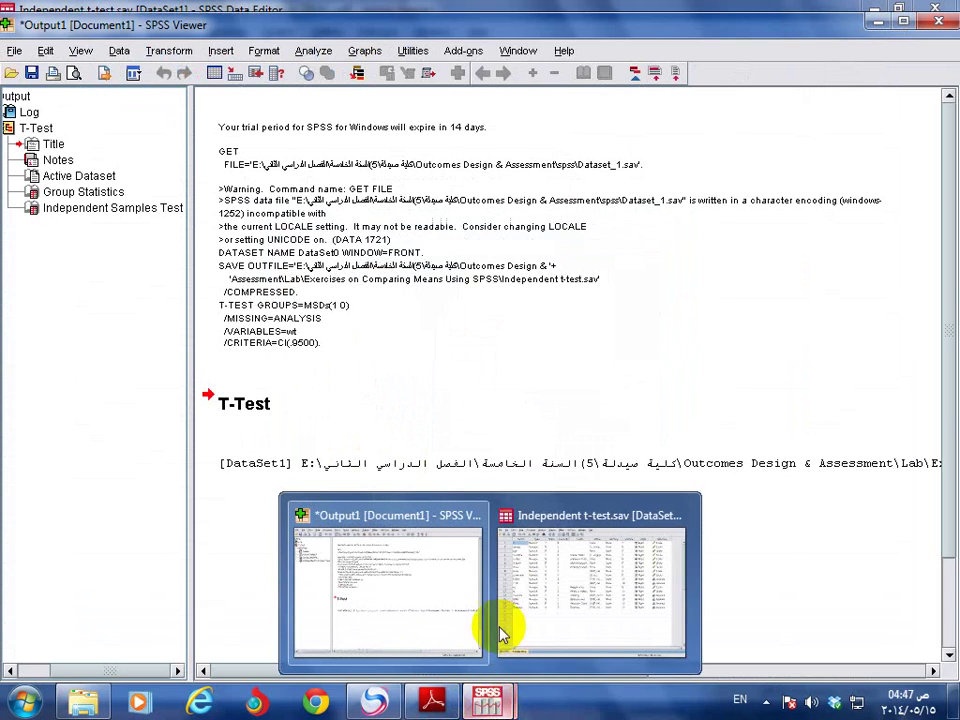
{"action": "left_click", "coordinate": [602, 579]}
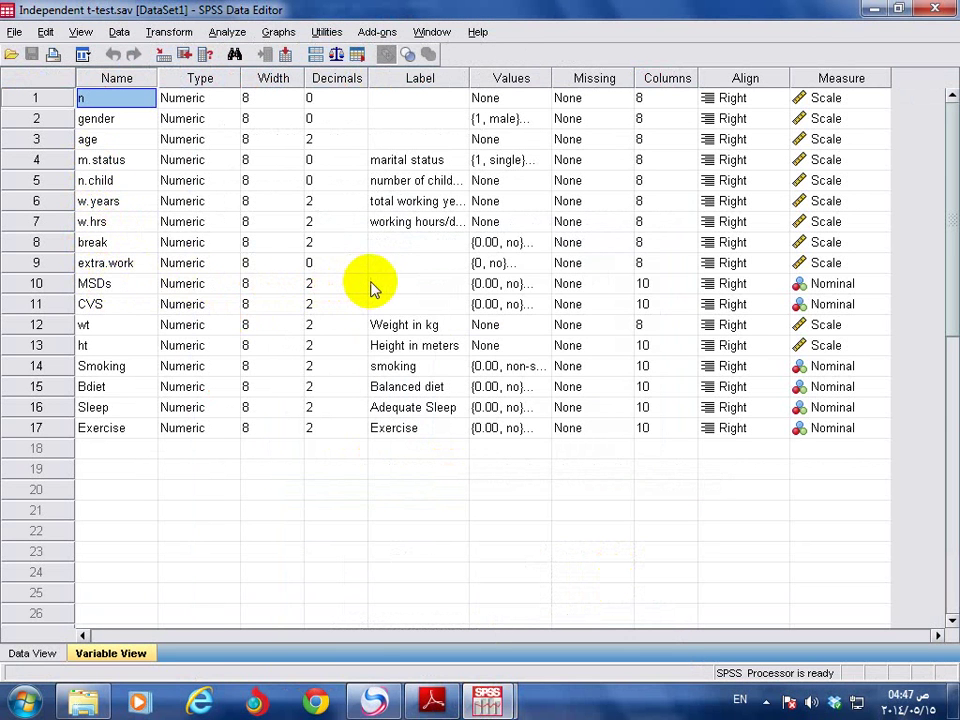
{"action": "left_click", "coordinate": [527, 288]}
{"action": "left_click", "coordinate": [538, 284]}
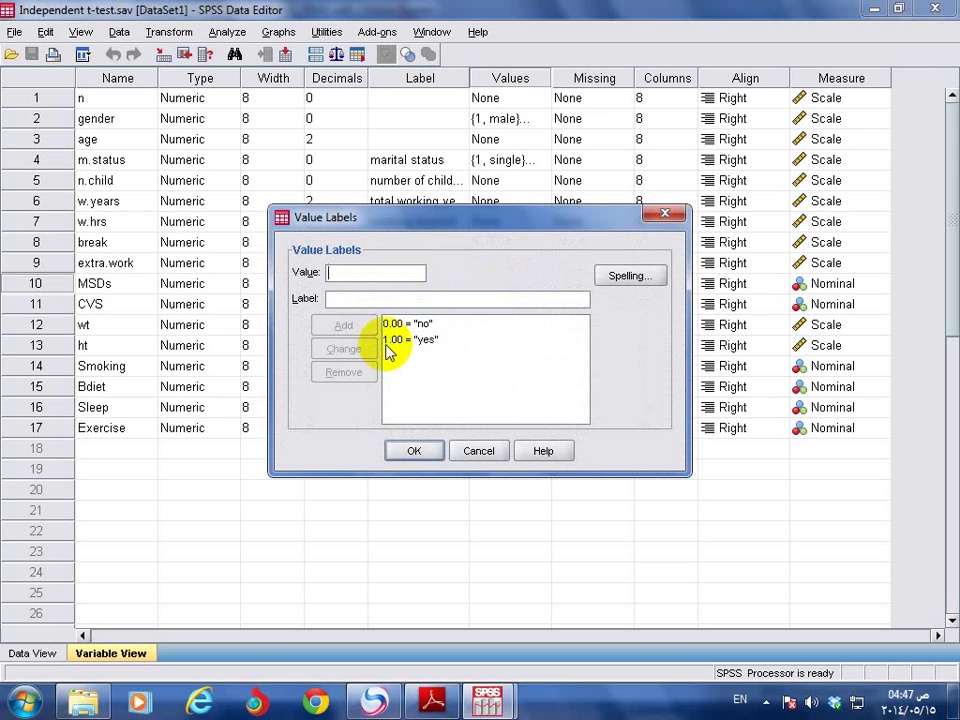
{"action": "left_click", "coordinate": [415, 452]}
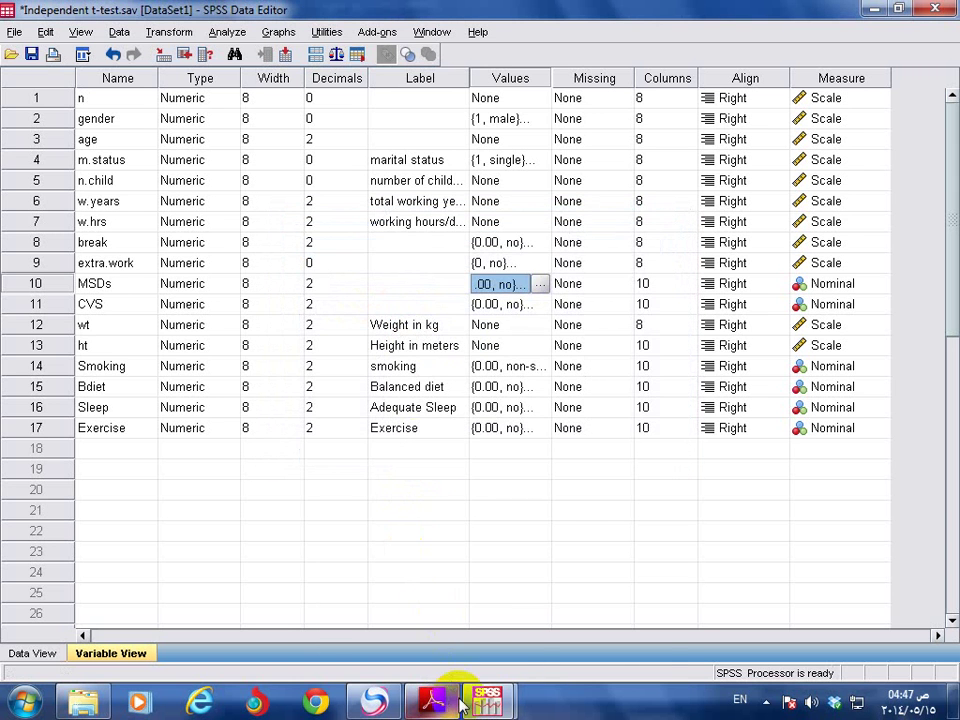
- Examine the T-Test output in the SPSS Viewer, including Group Statistics, Levene's test, two-tailed significance and the confidence interval of the difference
{"action": "mouse_move", "coordinate": [487, 700]}
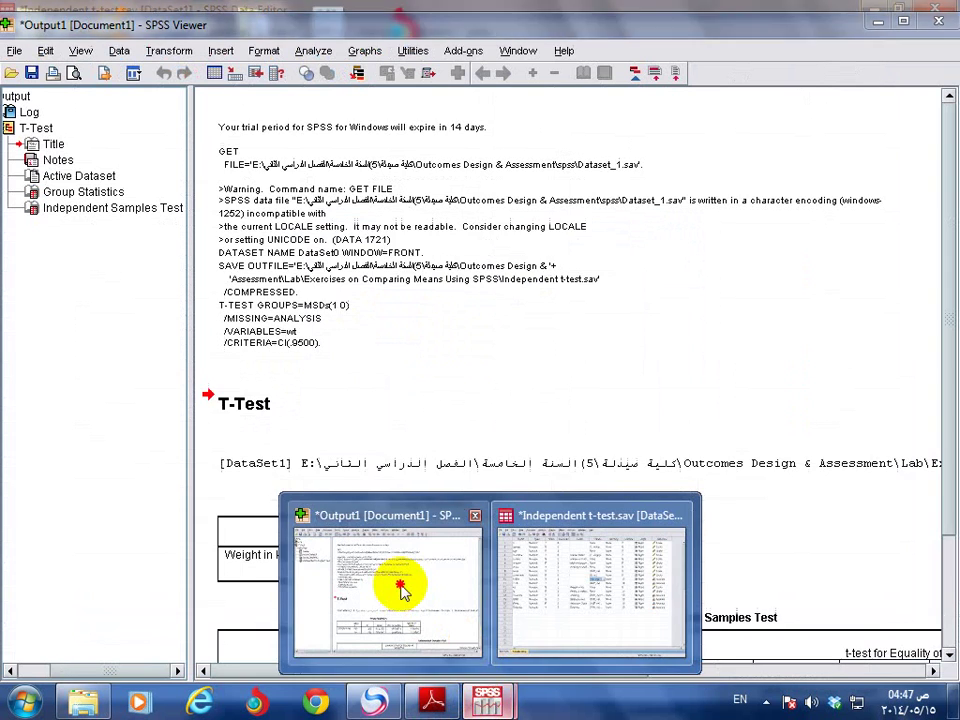
{"action": "left_click", "coordinate": [398, 586]}
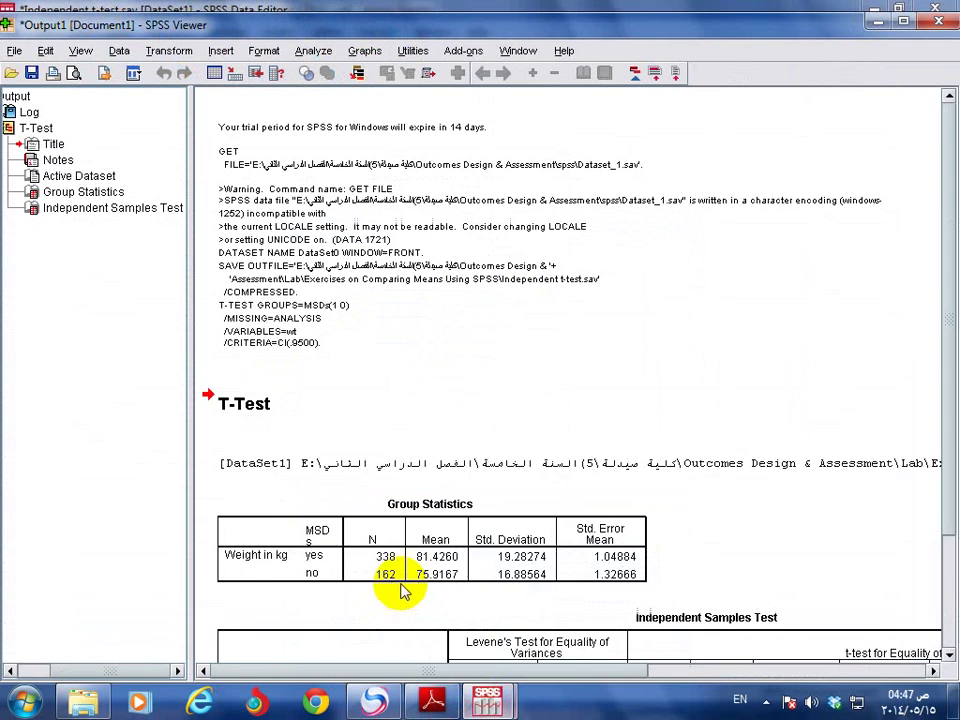
{"action": "scroll", "coordinate": [415, 437], "scroll_direction": "down", "scroll_amount": 1}
{"action": "scroll", "coordinate": [415, 437], "scroll_direction": "down", "scroll_amount": 3}
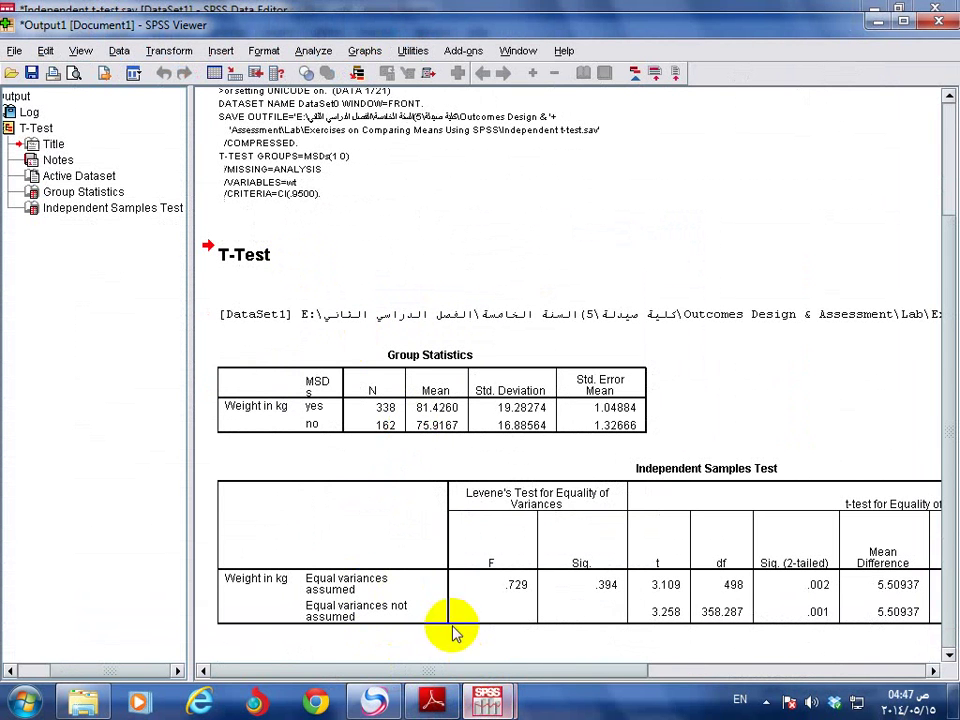
{"action": "left_click_drag", "start_coordinate": [481, 670], "coordinate": [491, 668]}
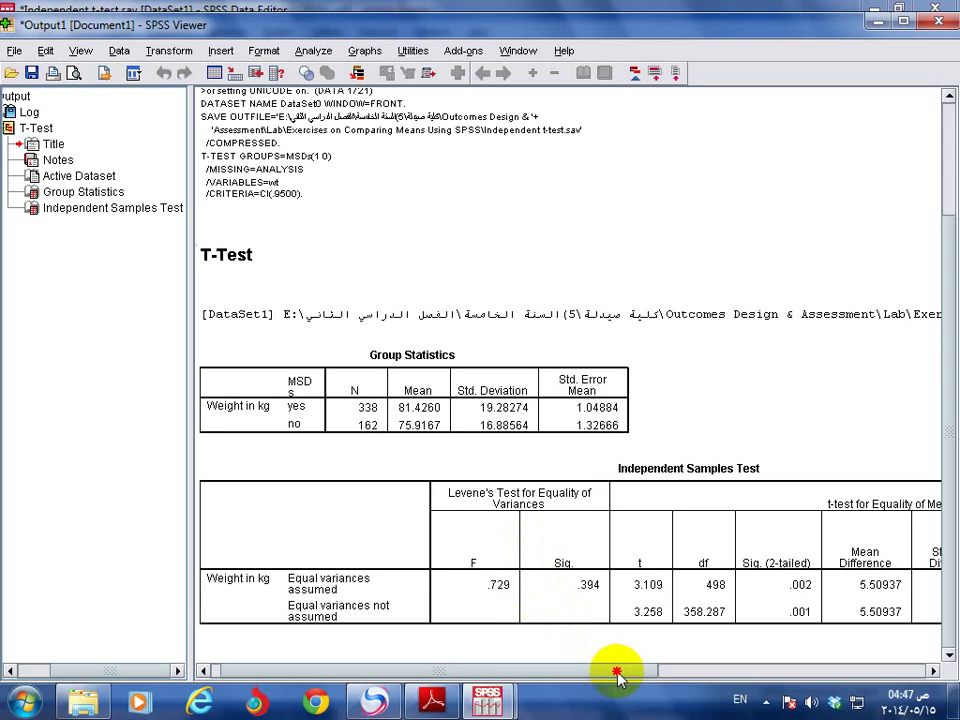
{"action": "left_click_drag", "start_coordinate": [617, 671], "coordinate": [693, 676]}
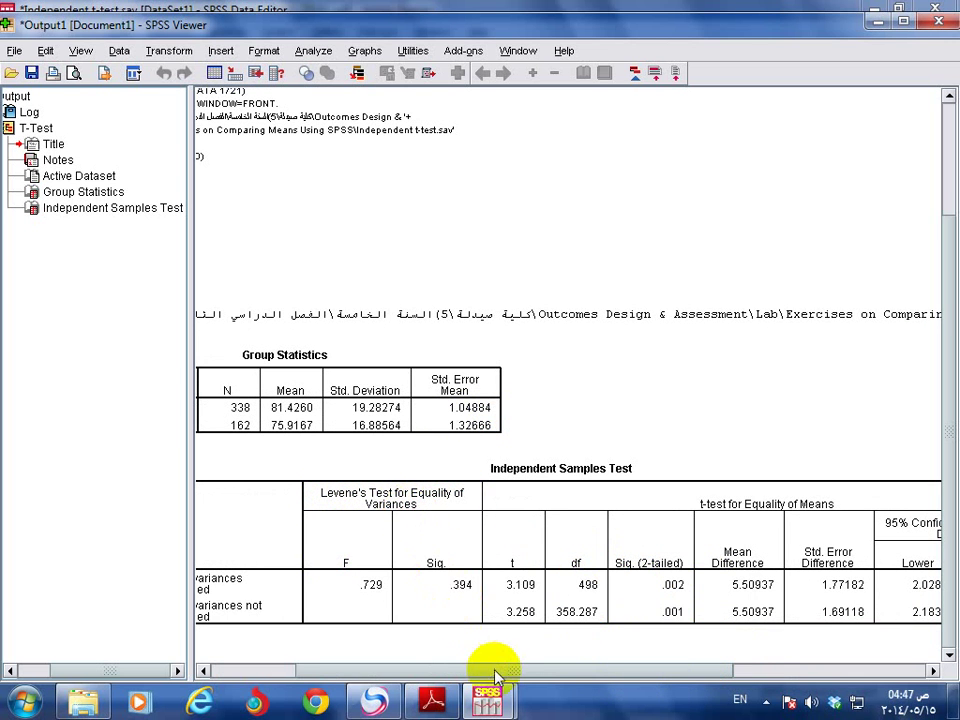
{"action": "left_click_drag", "start_coordinate": [493, 673], "coordinate": [456, 664]}
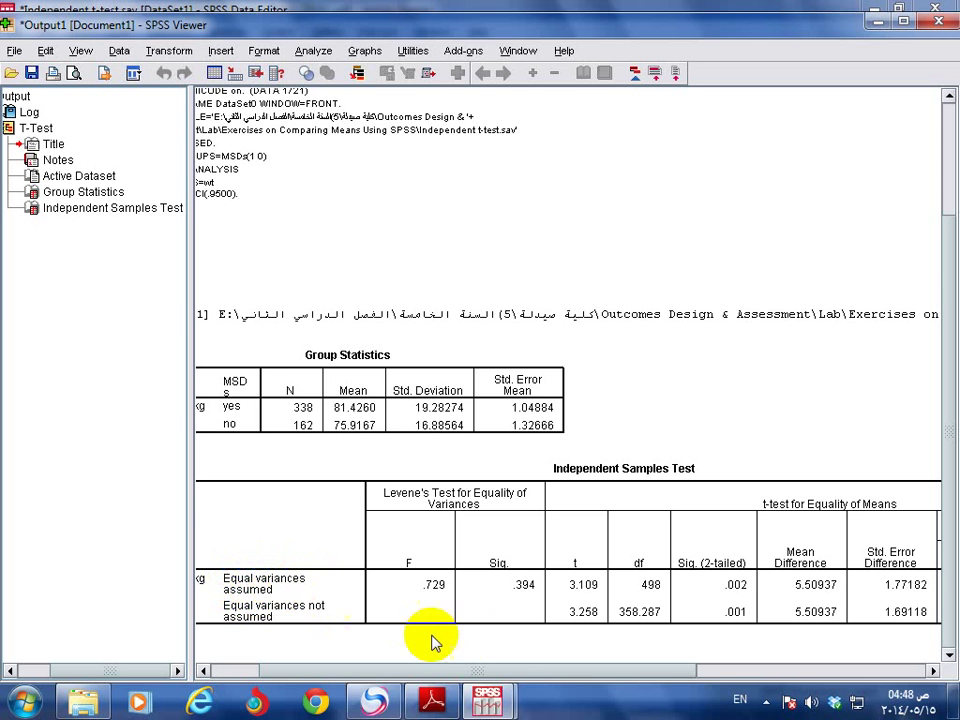
{"action": "left_click_drag", "start_coordinate": [540, 680], "coordinate": [673, 670]}
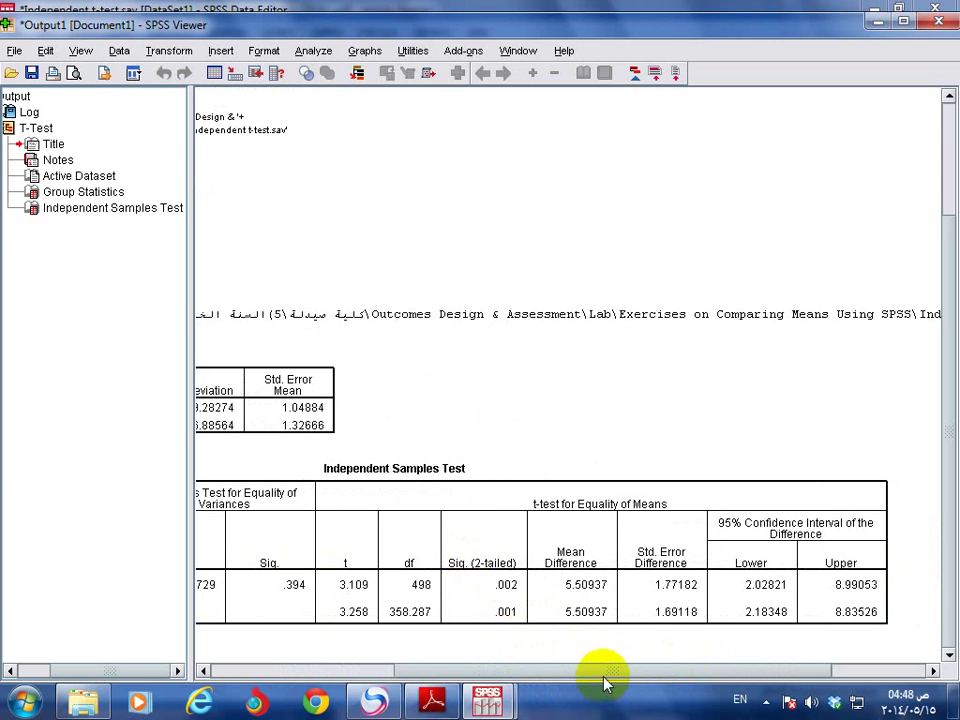
{"action": "left_click_drag", "start_coordinate": [603, 676], "coordinate": [407, 671]}
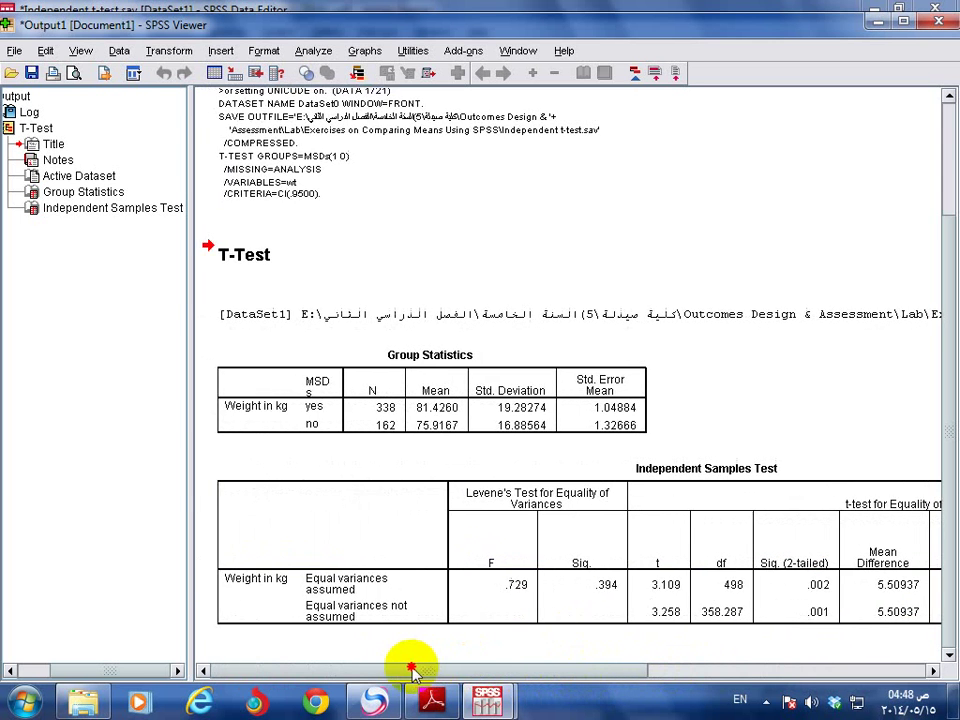
- Bring the Data Editor forward, then switch to the exercises PDF to read sub-question d of question 1
{"action": "mouse_move", "coordinate": [490, 698]}
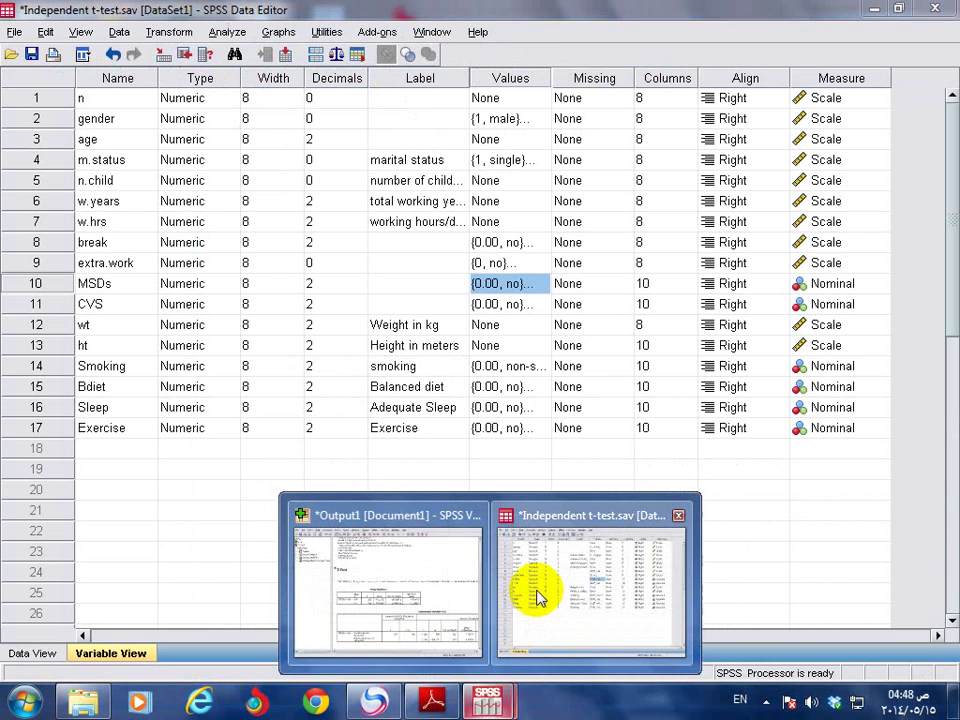
{"action": "left_click", "coordinate": [537, 597]}
{"action": "left_click", "coordinate": [433, 700]}
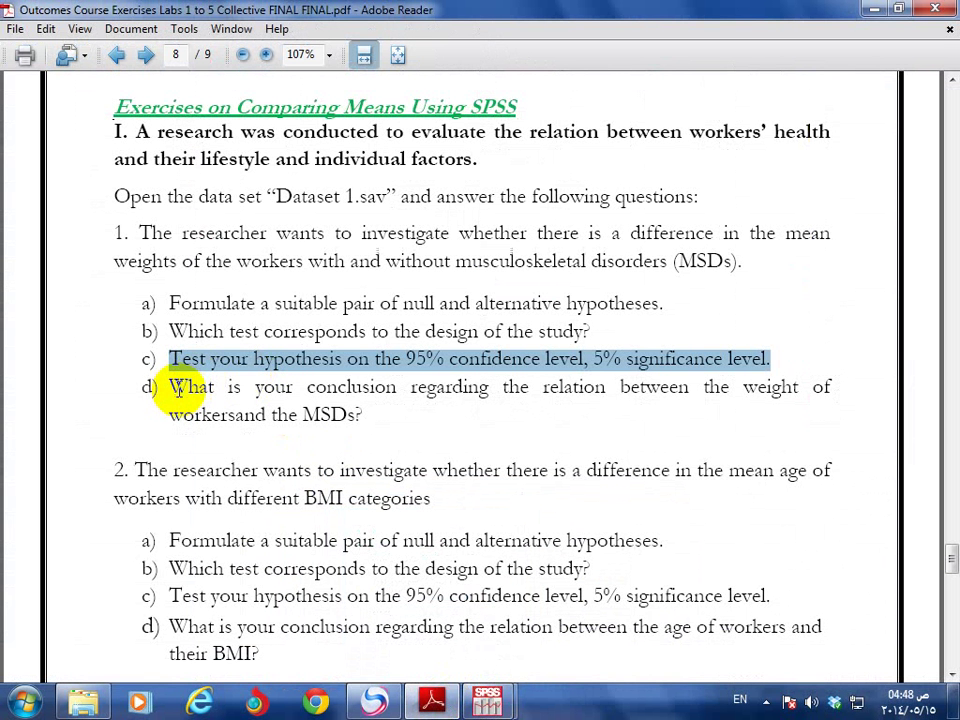
- Read sub-question d on the relation between workers' weight and the MSDs, and move on to question 2 of the exercises
{"action": "left_click_drag", "start_coordinate": [172, 388], "coordinate": [361, 410]}
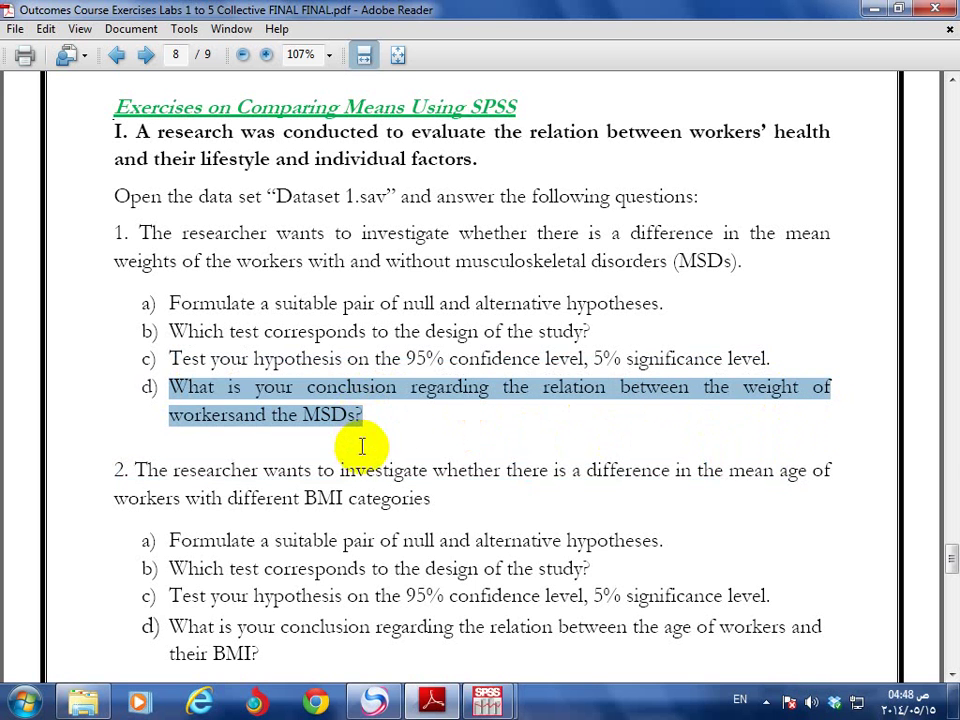
{"action": "left_click", "coordinate": [394, 431]}
{"action": "scroll", "coordinate": [372, 460], "scroll_direction": "down", "scroll_amount": 2}
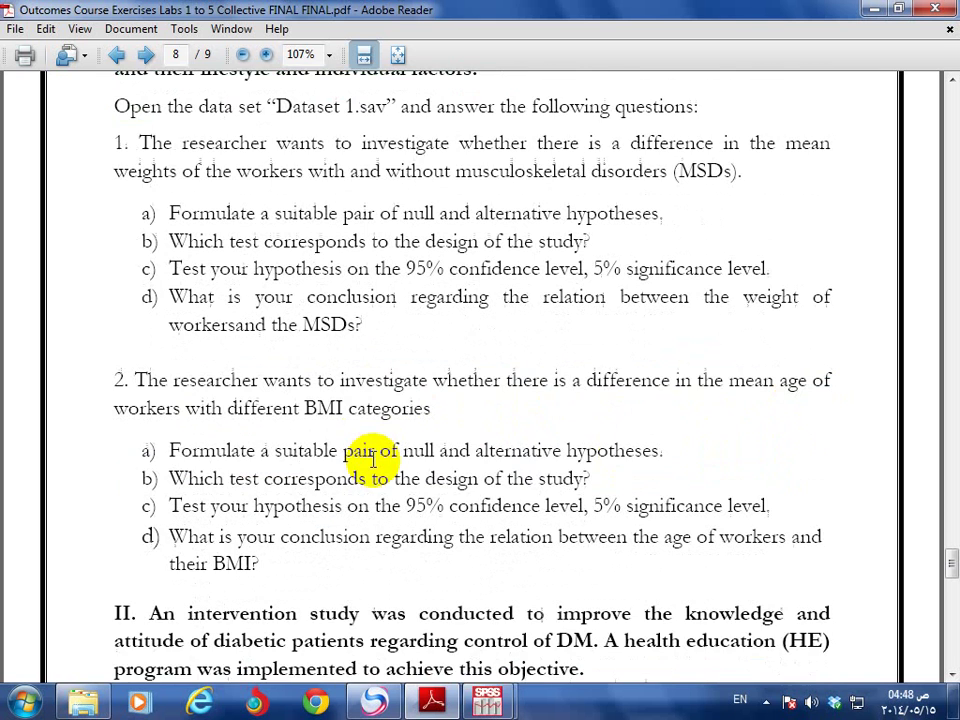
{"action": "scroll", "coordinate": [372, 460], "scroll_direction": "down", "scroll_amount": 2}
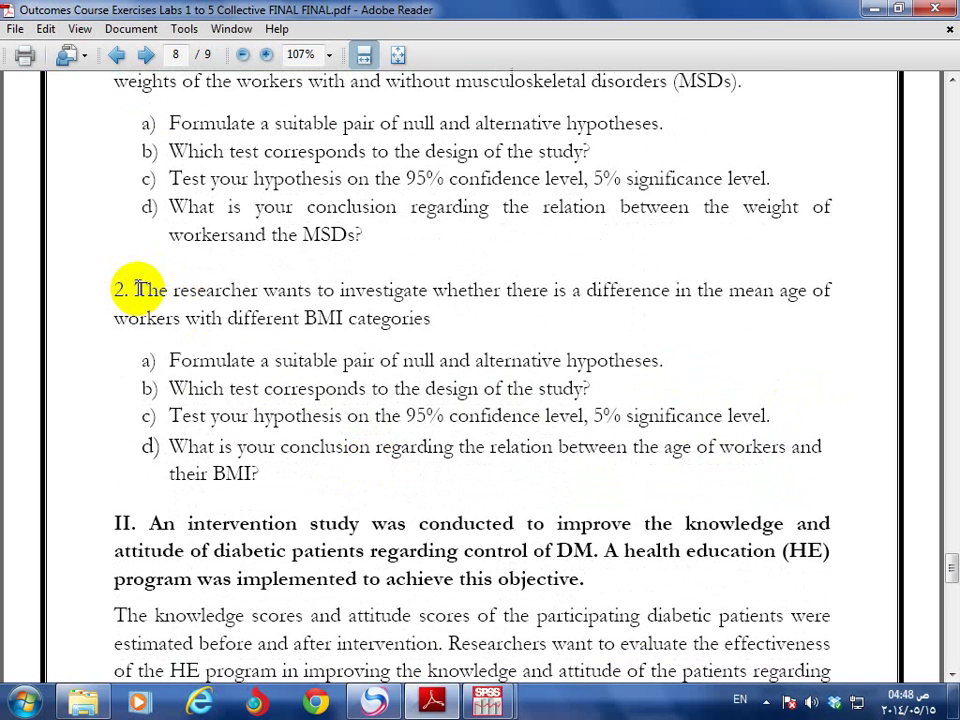
- Read question 2 on mean age across BMI categories, including sub-questions a and b on the hypotheses and the matching test
{"action": "left_click_drag", "start_coordinate": [135, 290], "coordinate": [432, 316]}
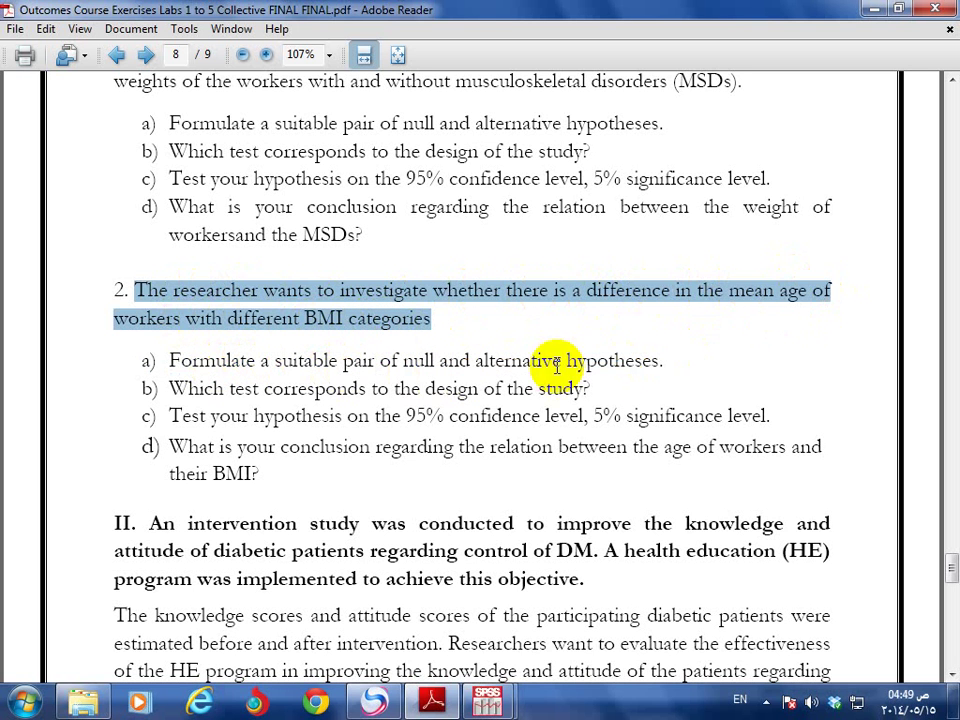
{"action": "left_click_drag", "start_coordinate": [170, 362], "coordinate": [664, 360]}
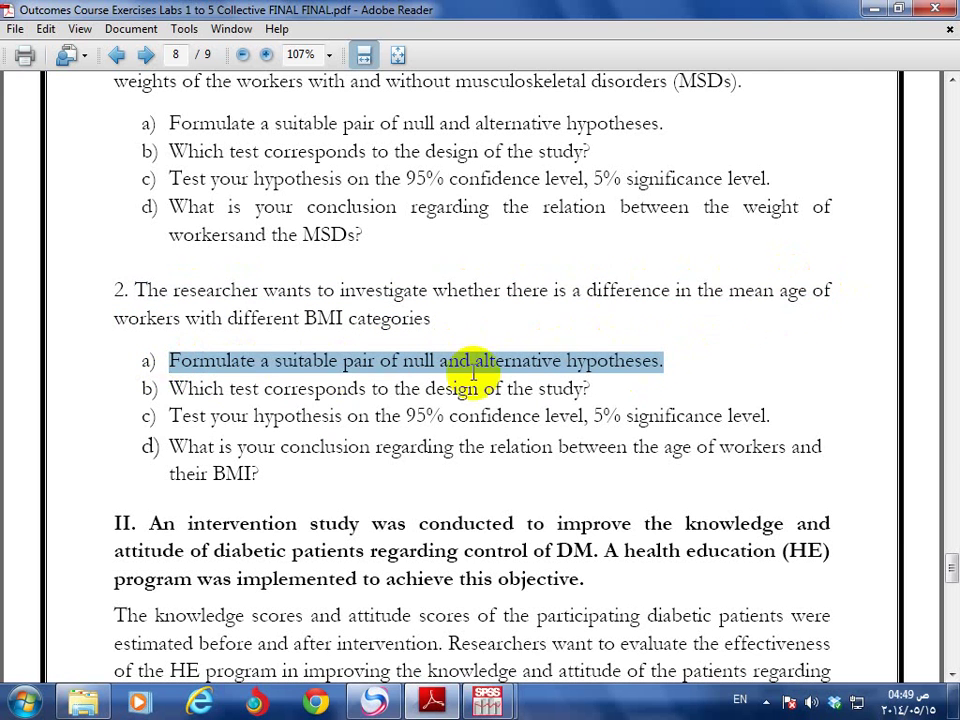
{"action": "left_click", "coordinate": [172, 389]}
{"action": "left_click_drag", "start_coordinate": [172, 389], "coordinate": [571, 391]}
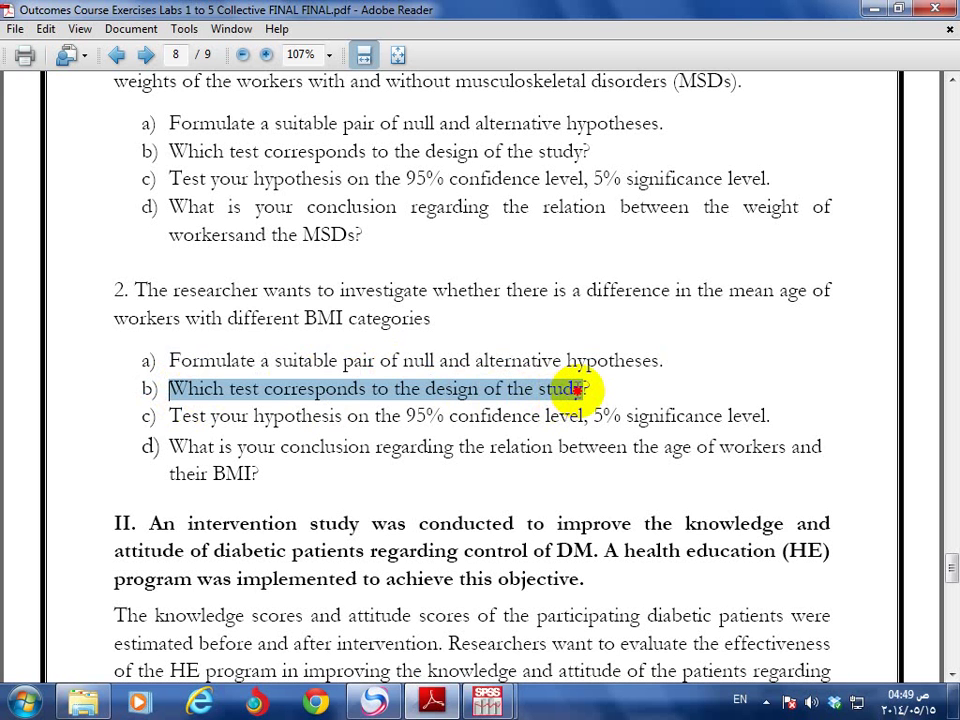
{"action": "left_click_drag", "start_coordinate": [578, 390], "coordinate": [581, 390]}
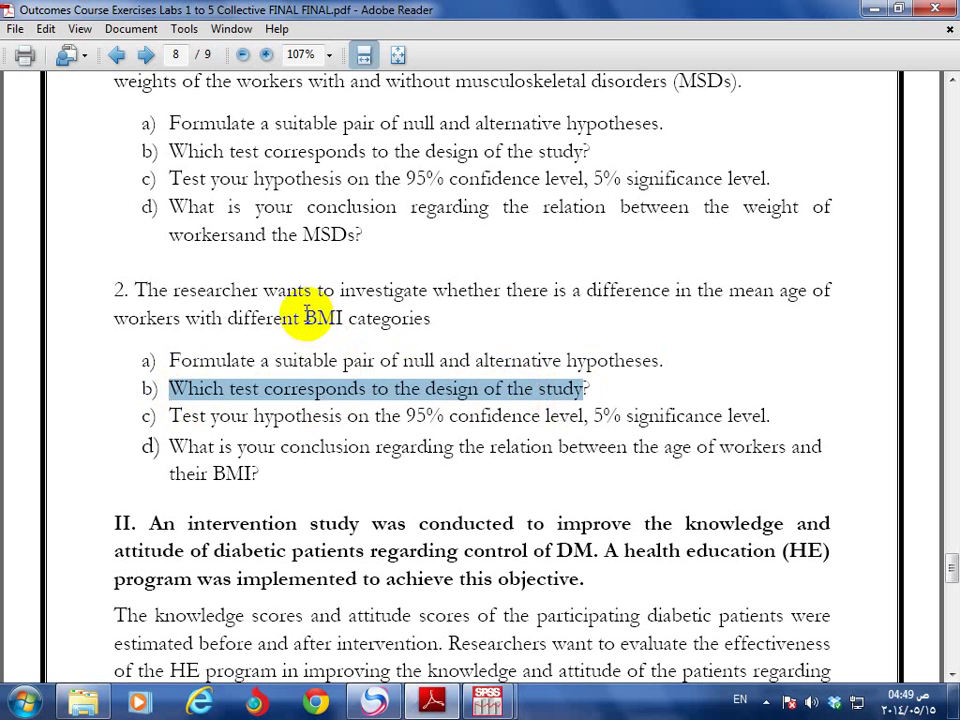
{"action": "left_click_drag", "start_coordinate": [305, 318], "coordinate": [431, 320]}
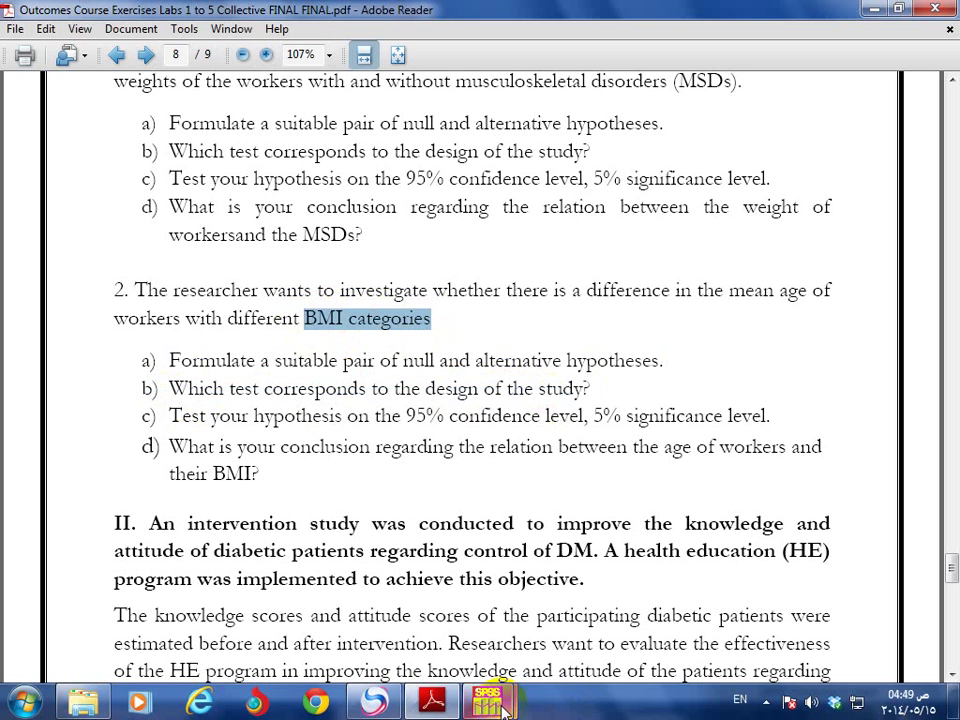
- Switch to the SPSS Data Editor and save the dataset as One Way ANOVA in the Exercises on Comparing Means Using SPSS folder
{"action": "mouse_move", "coordinate": [492, 700]}
{"action": "left_click", "coordinate": [572, 553]}
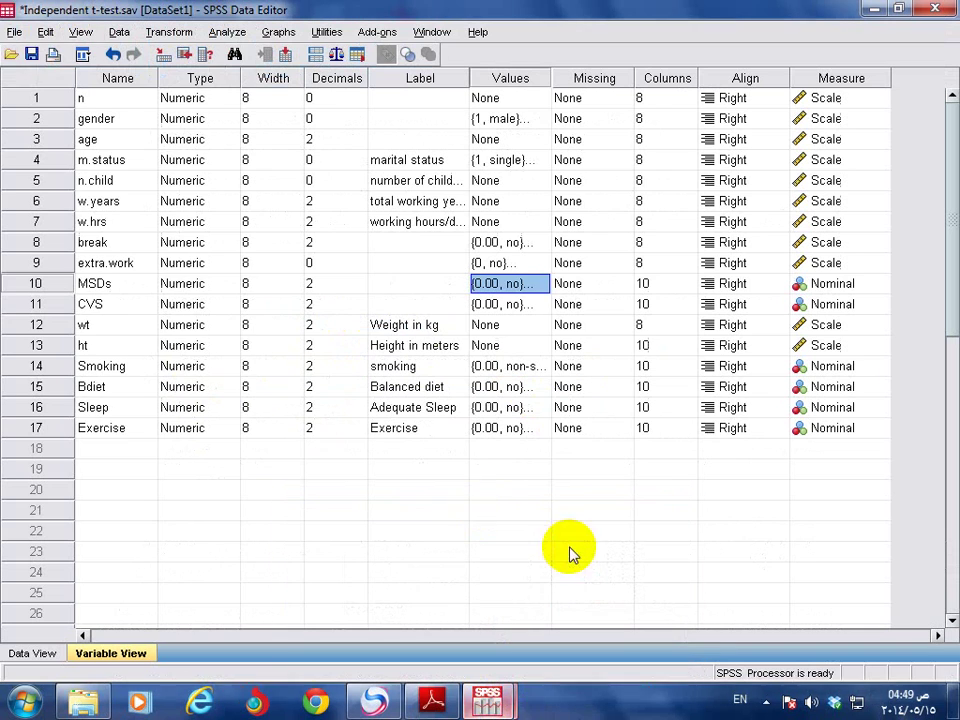
{"action": "left_click", "coordinate": [14, 32]}
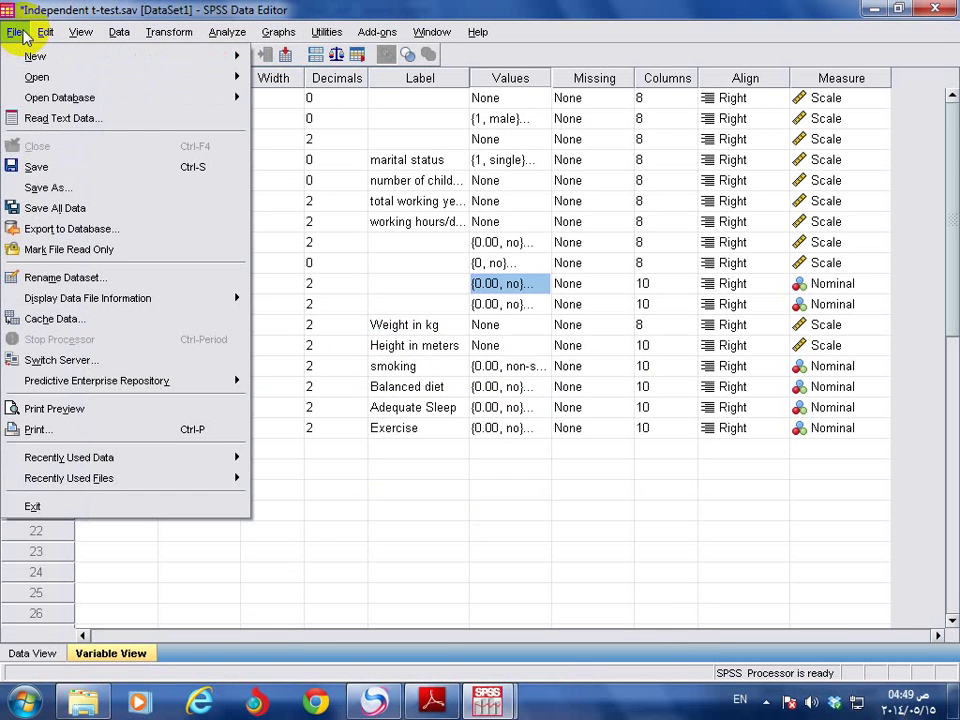
{"action": "left_click", "coordinate": [52, 188]}
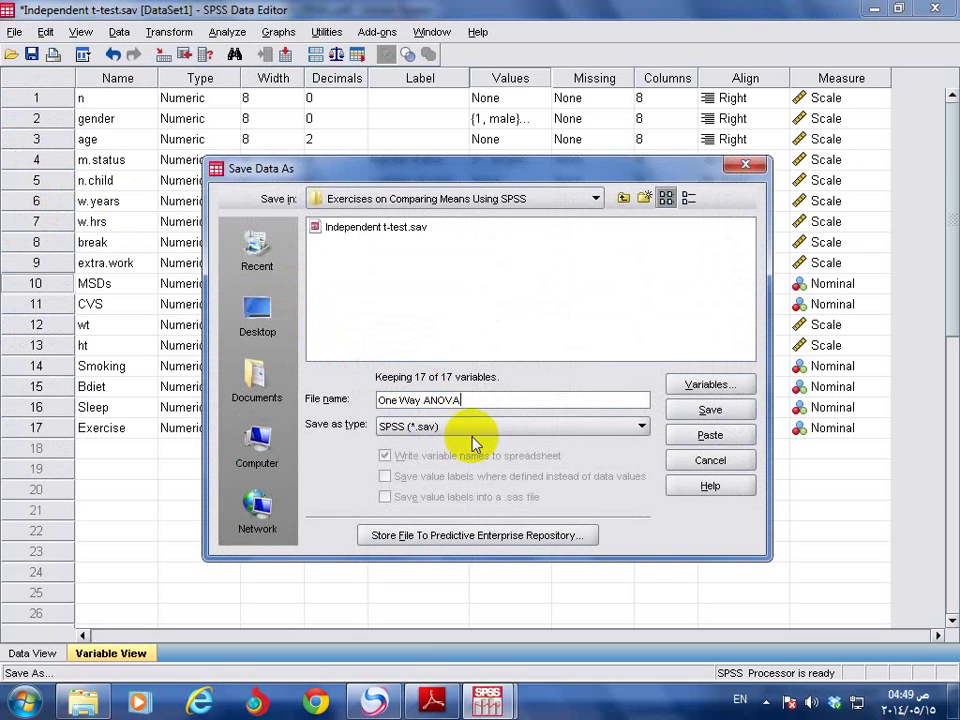
{"action": "left_click_drag", "start_coordinate": [462, 400], "coordinate": [378, 400]}
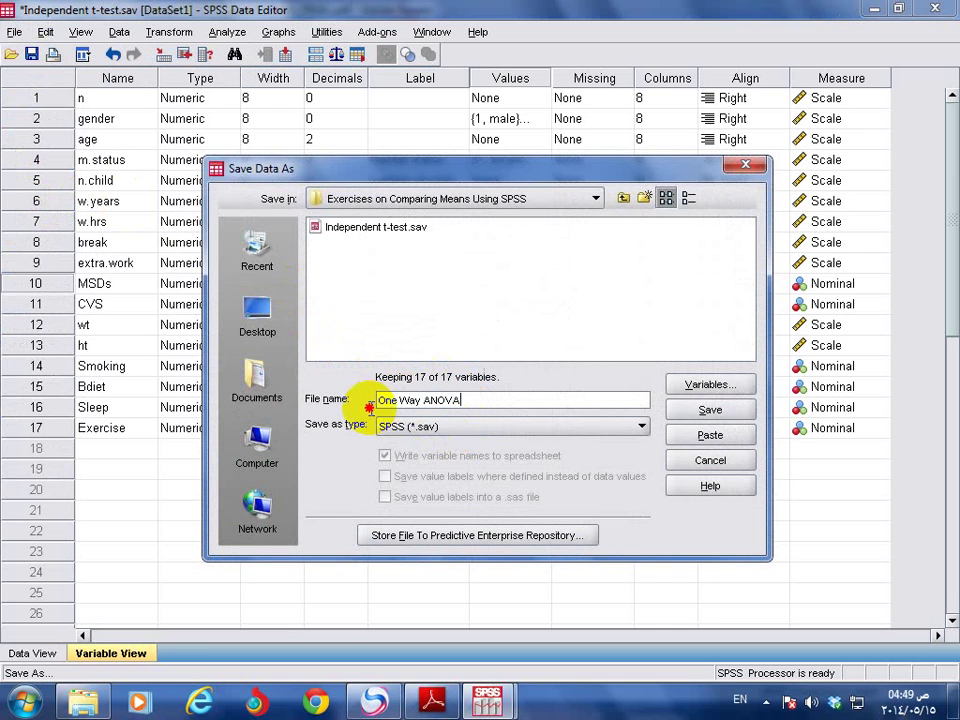
{"action": "left_click", "coordinate": [487, 399]}
{"action": "left_click_drag", "start_coordinate": [487, 399], "coordinate": [380, 399]}
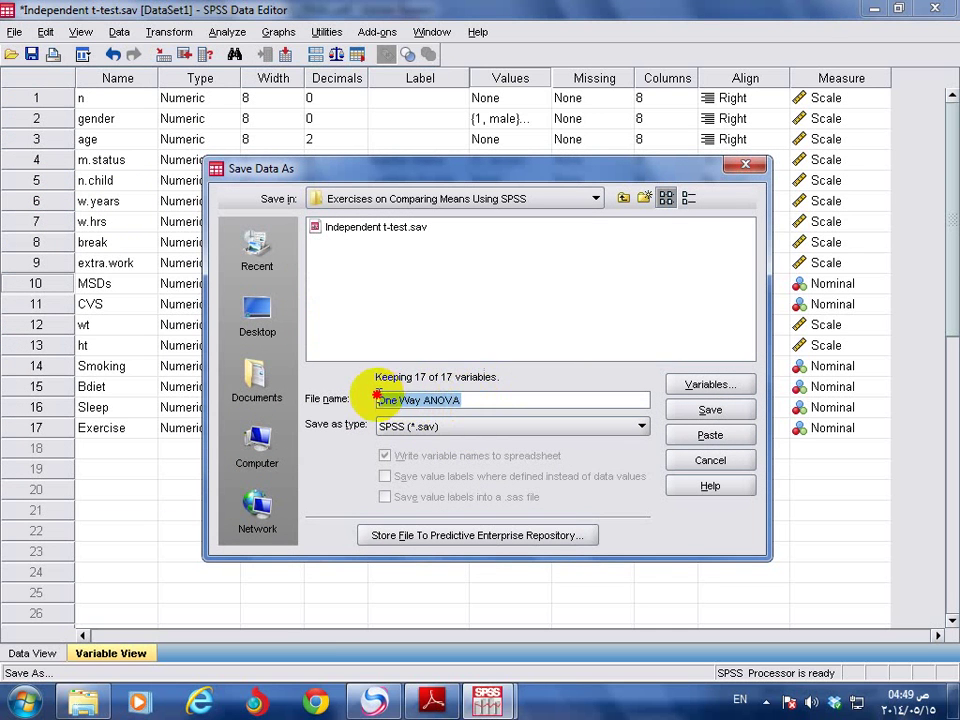
{"action": "left_click", "coordinate": [710, 411]}
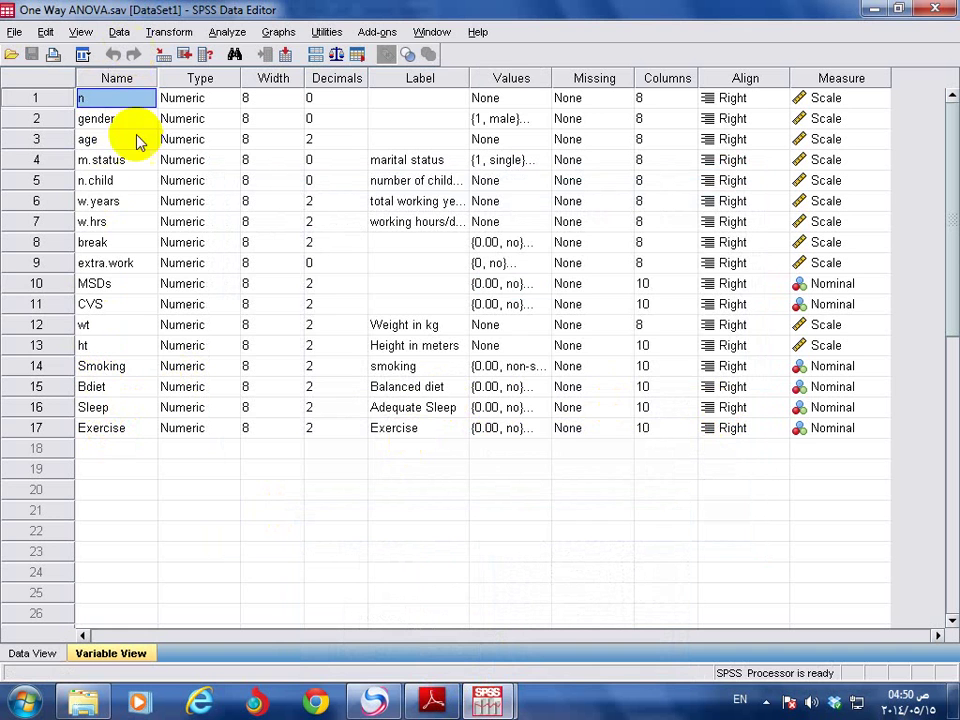
- Recheck question 2 in the exercises PDF and return to the One Way ANOVA.sav Data Editor
{"action": "mouse_move", "coordinate": [432, 700]}
{"action": "left_click", "coordinate": [336, 510]}
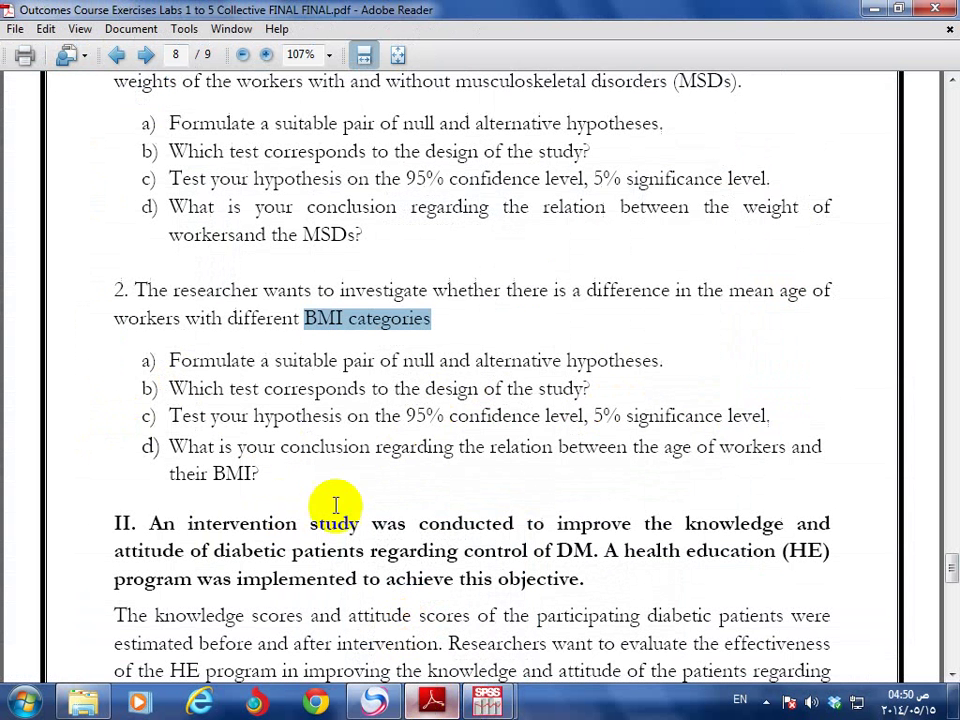
{"action": "left_click", "coordinate": [506, 707]}
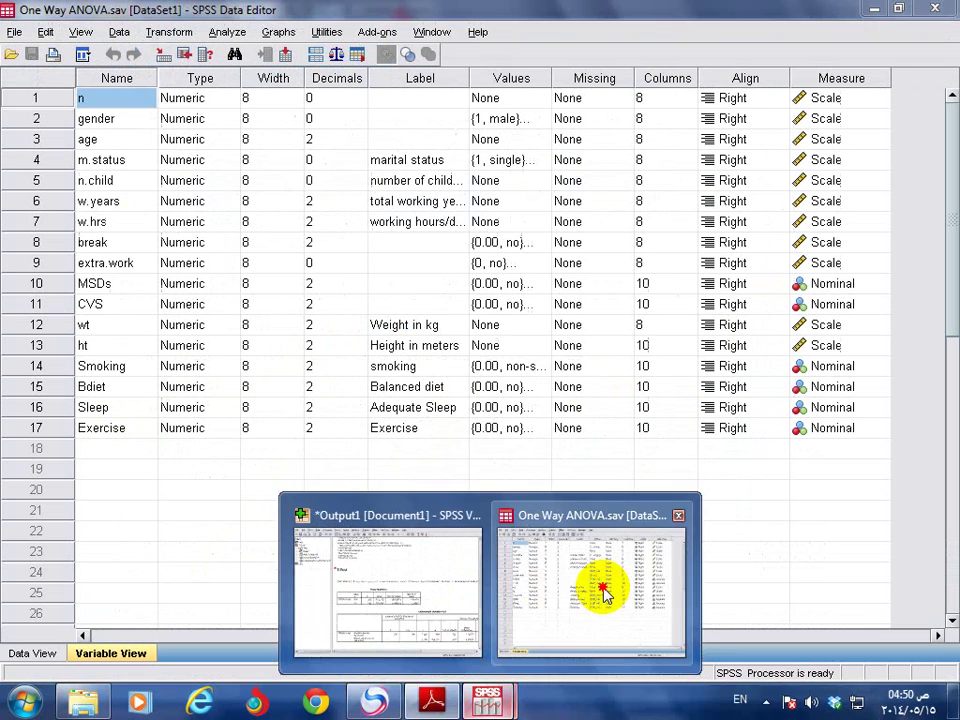
{"action": "left_click", "coordinate": [604, 592]}
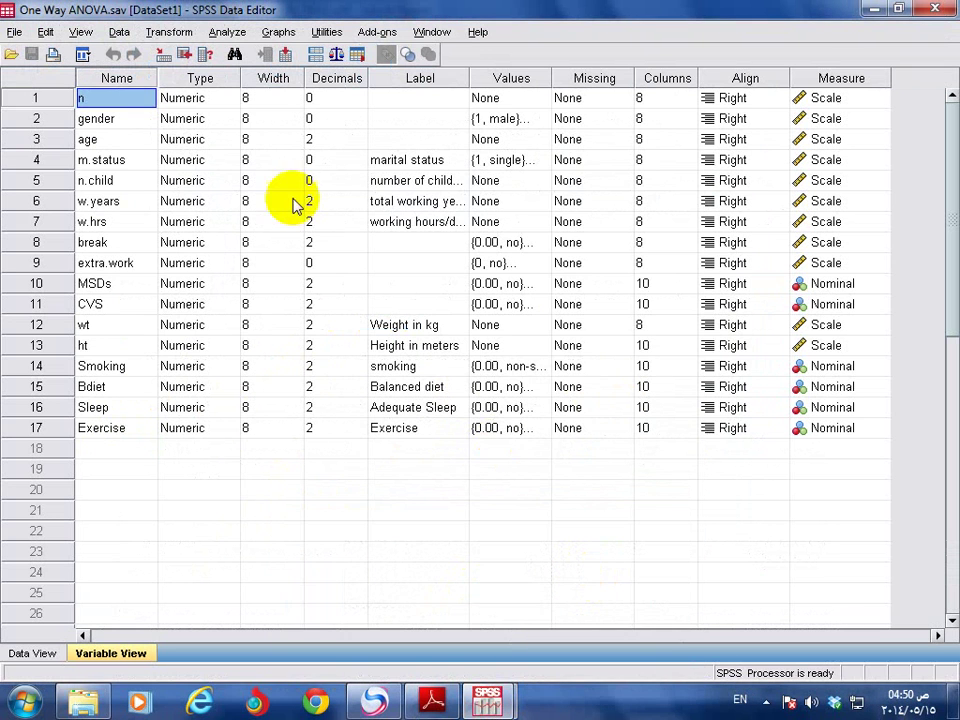
- Start computing a new variable with BMI as the target variable
{"action": "left_click", "coordinate": [170, 33]}
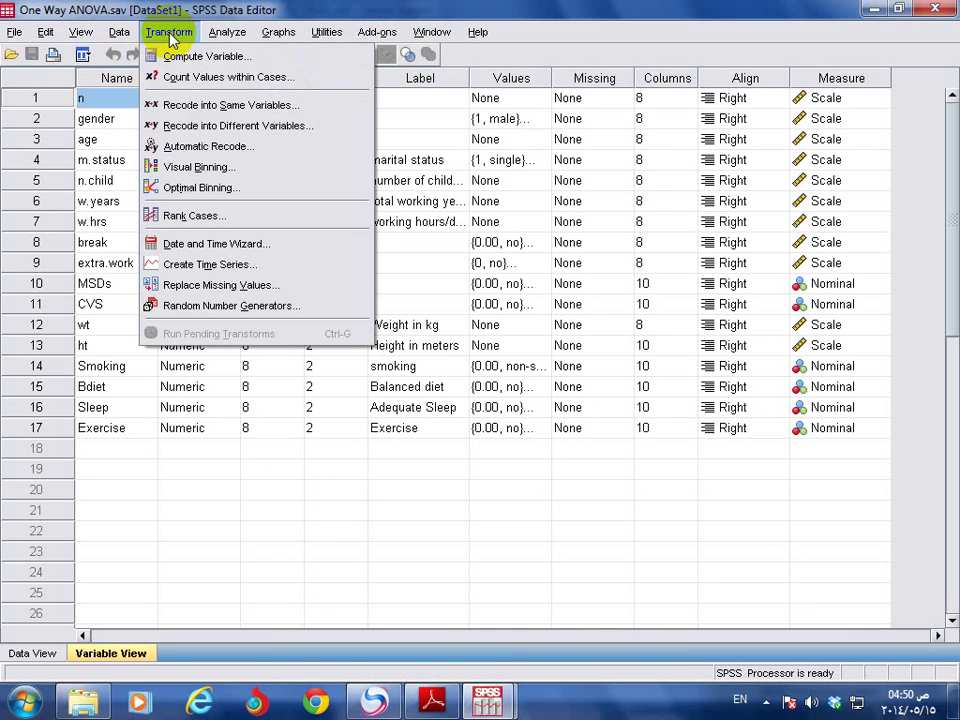
{"action": "left_click", "coordinate": [242, 56]}
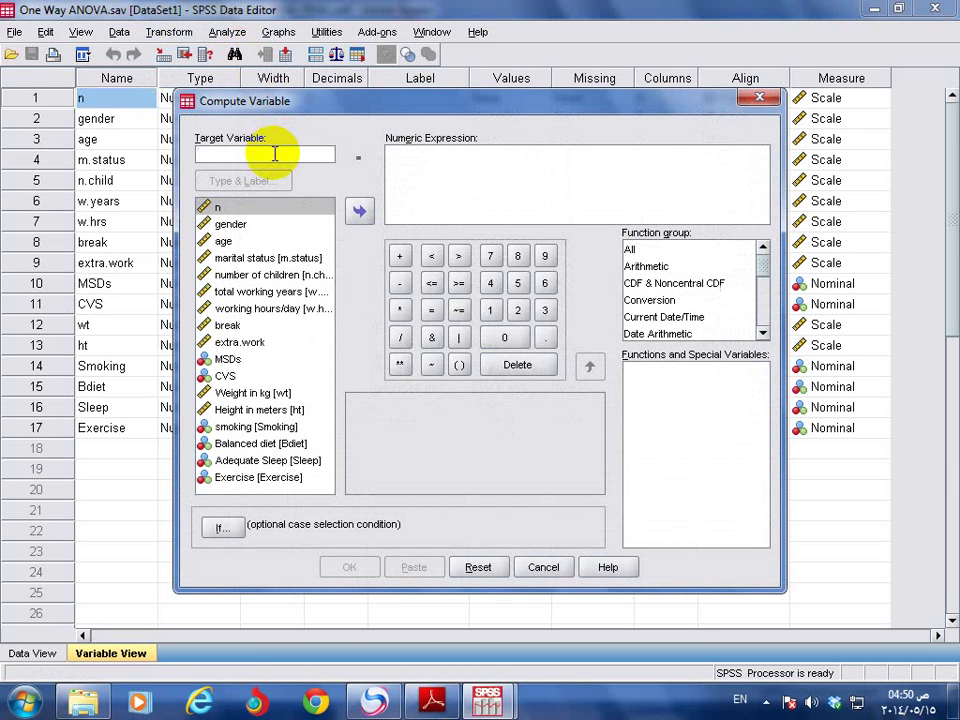
{"action": "type", "text": "B"}
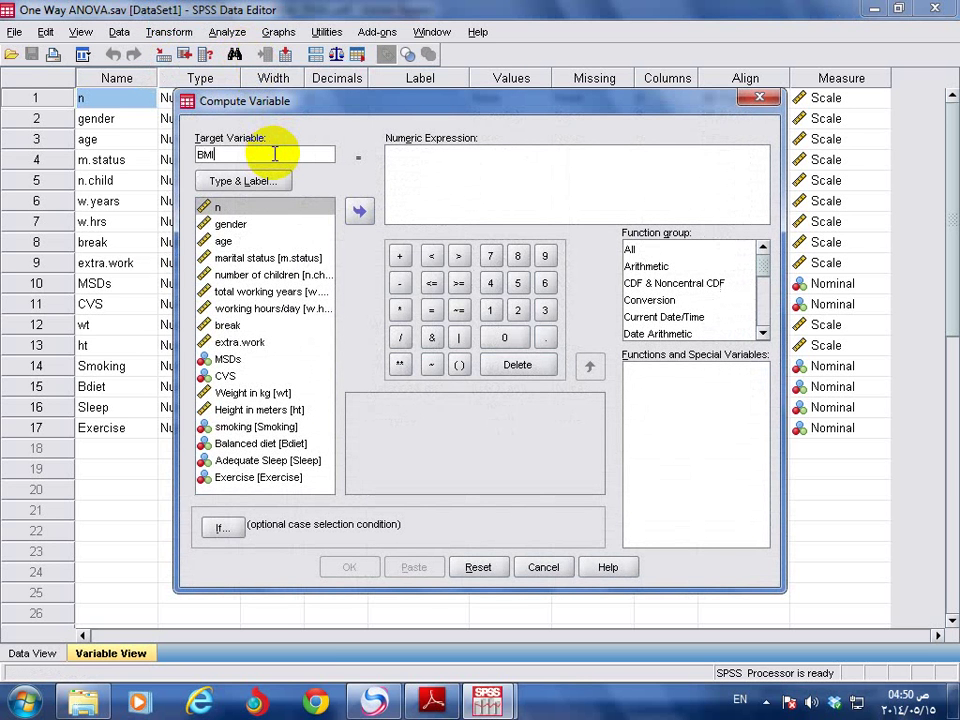
{"action": "type", "text": "MI"}
{"action": "left_click", "coordinate": [443, 180]}
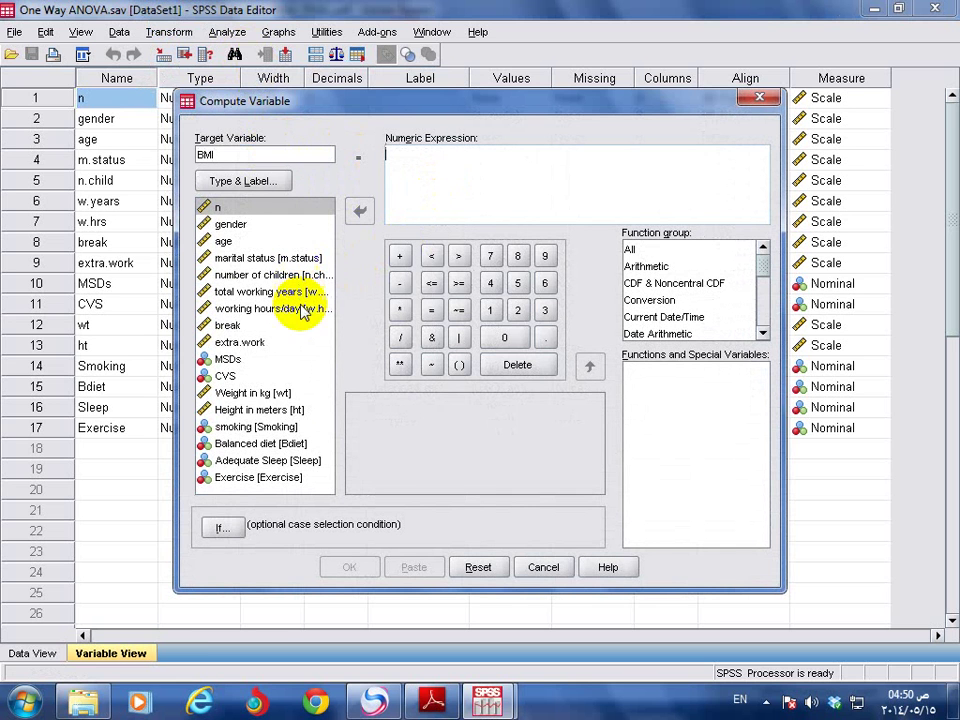
- Build the numeric expression wt / (ht * ht) from the weight and height variables and compute BMI
{"action": "left_click", "coordinate": [253, 393]}
{"action": "left_click", "coordinate": [361, 211]}
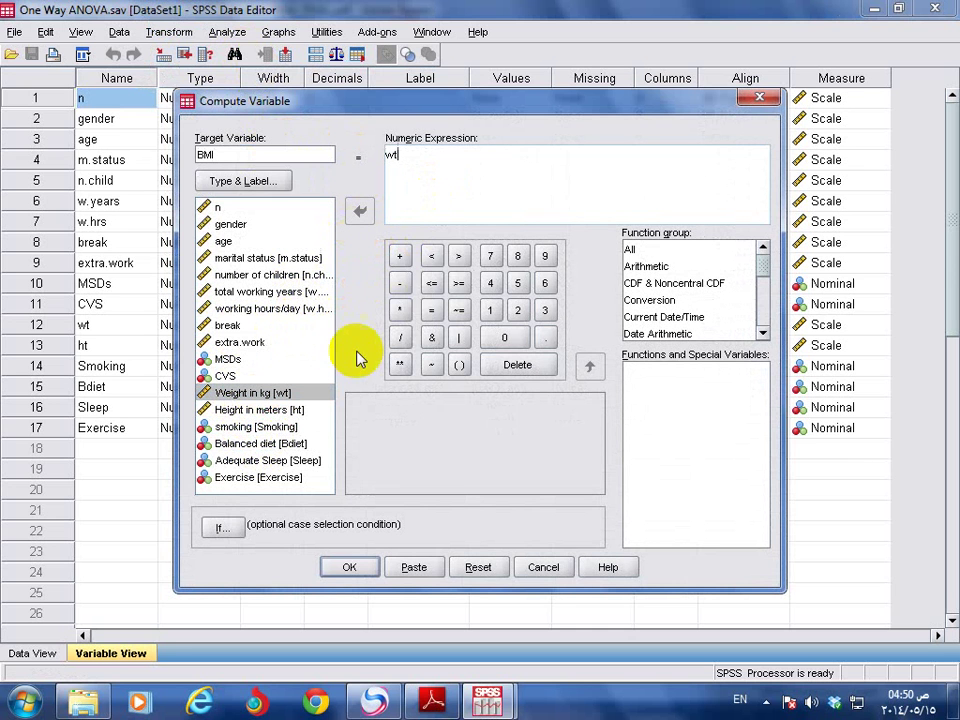
{"action": "left_click", "coordinate": [396, 338]}
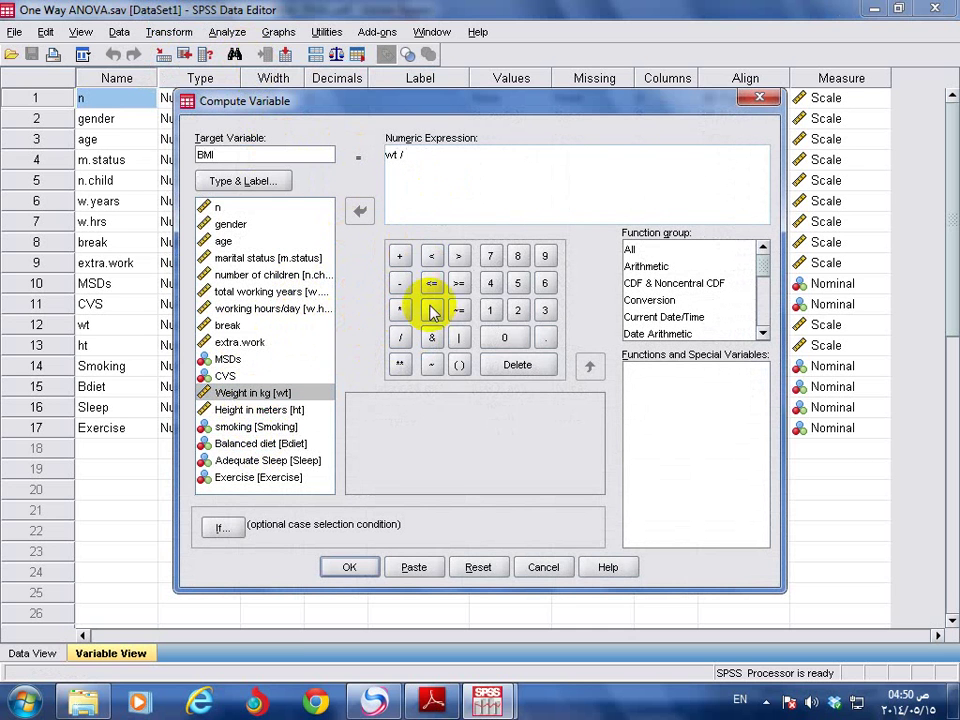
{"action": "left_click", "coordinate": [458, 365]}
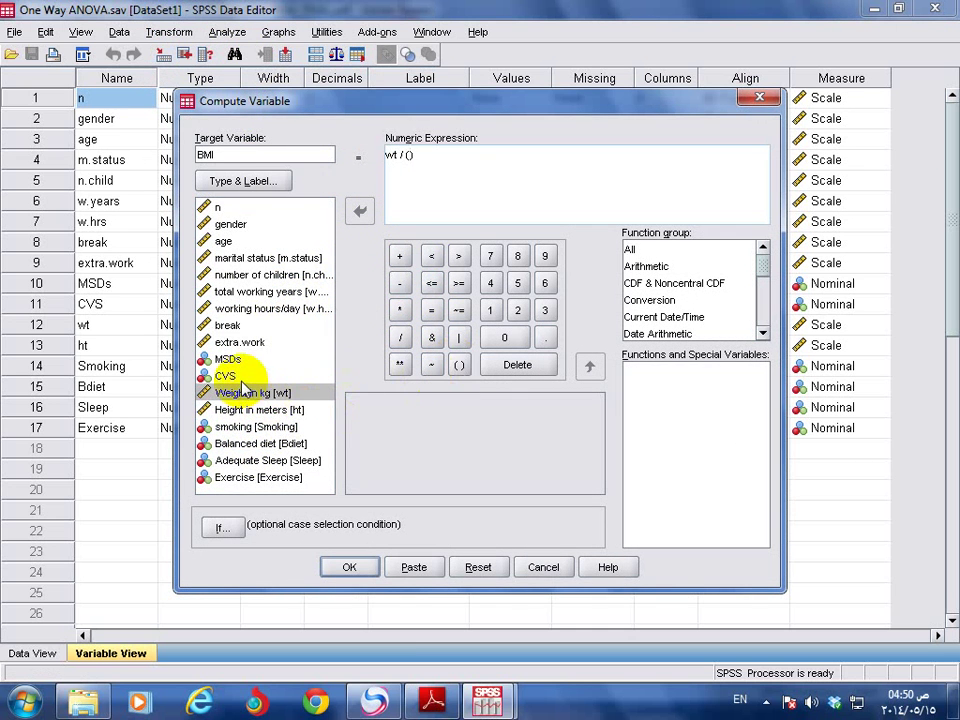
{"action": "left_click", "coordinate": [260, 411]}
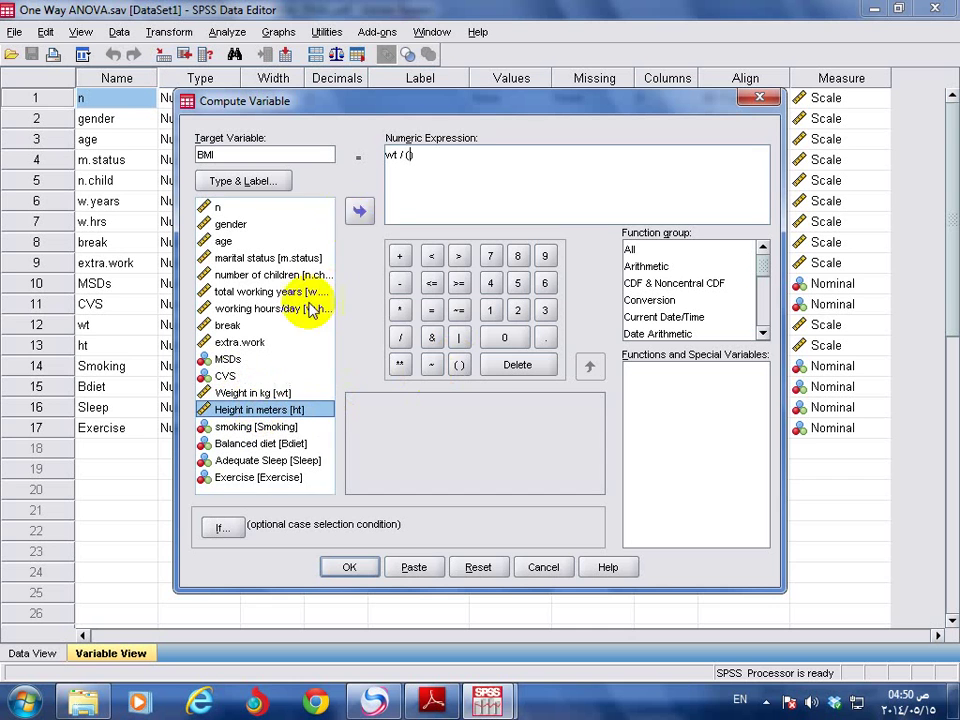
{"action": "left_click", "coordinate": [360, 210]}
{"action": "left_click", "coordinate": [400, 309]}
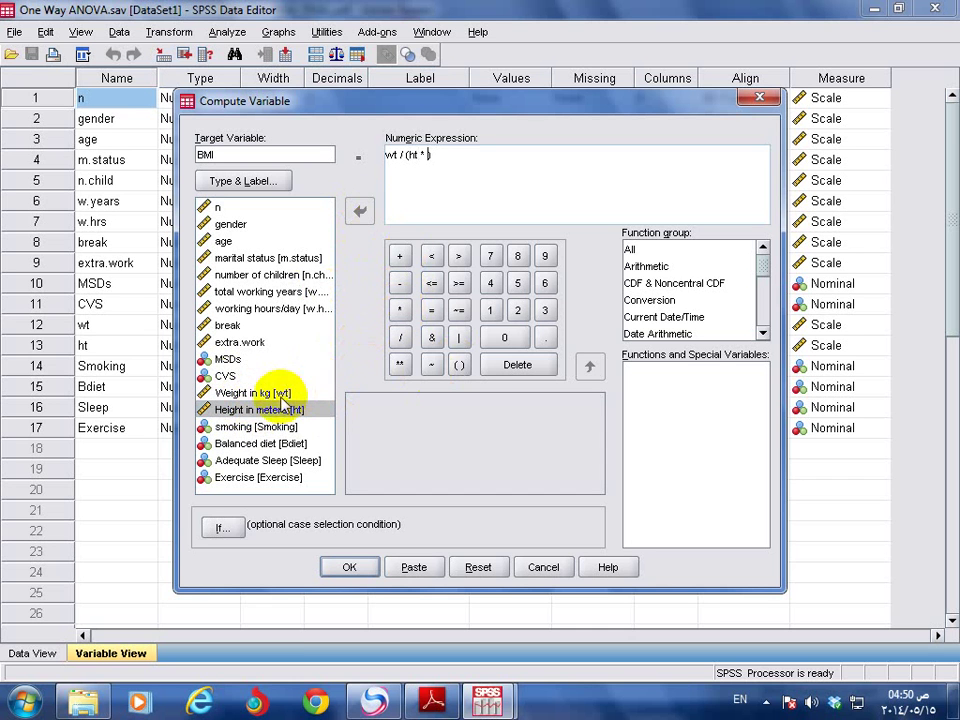
{"action": "left_click", "coordinate": [270, 408]}
{"action": "left_click", "coordinate": [360, 208]}
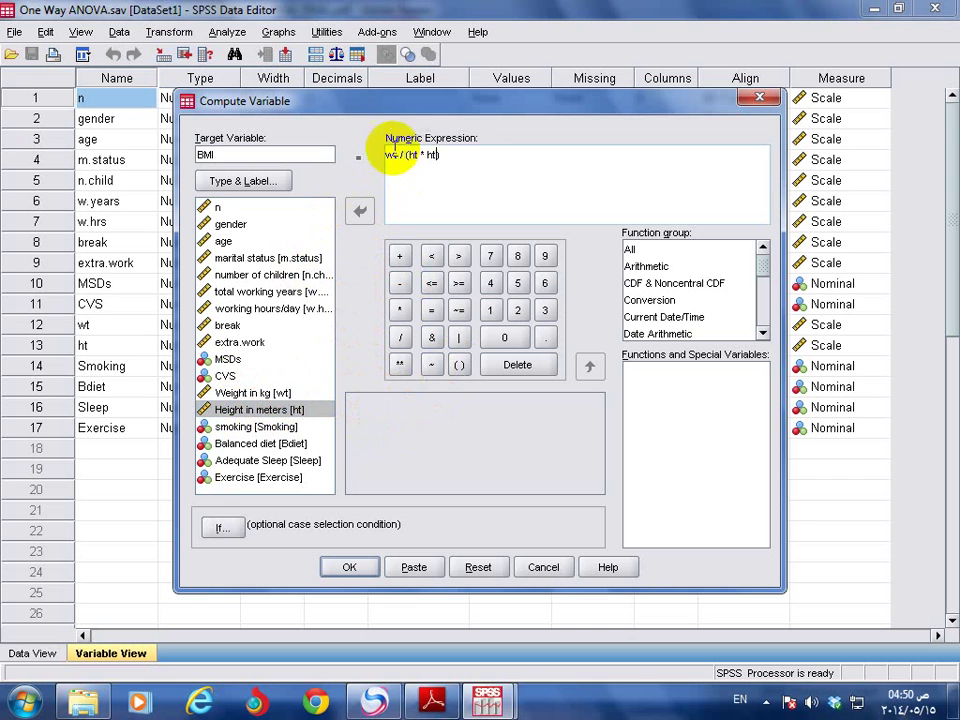
{"action": "left_click_drag", "start_coordinate": [457, 155], "coordinate": [360, 165]}
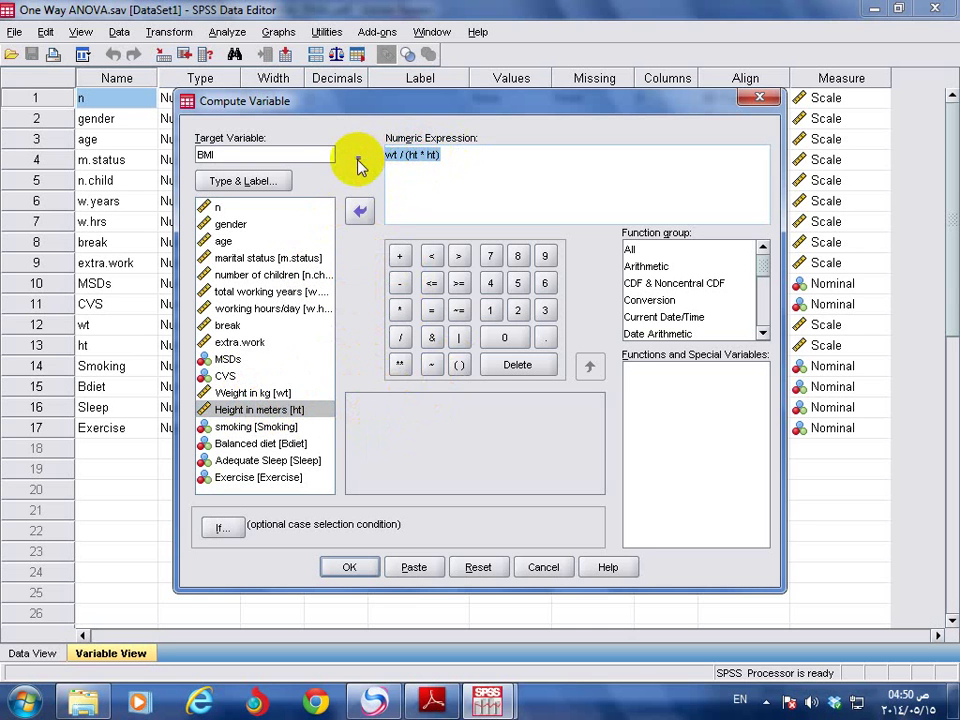
{"action": "left_click", "coordinate": [220, 154]}
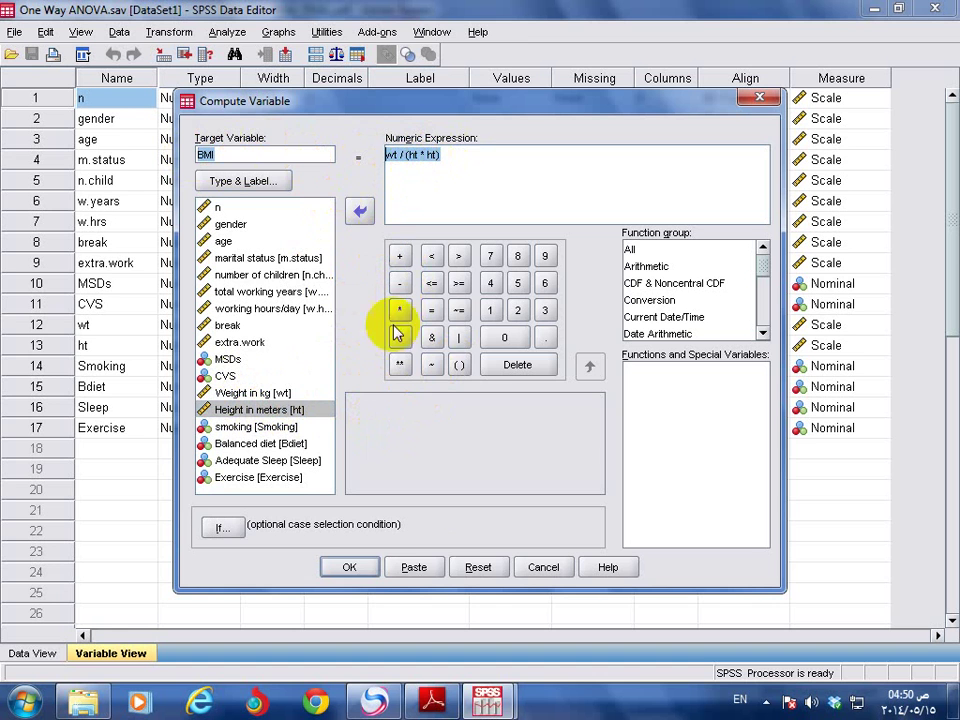
{"action": "left_click", "coordinate": [350, 567]}
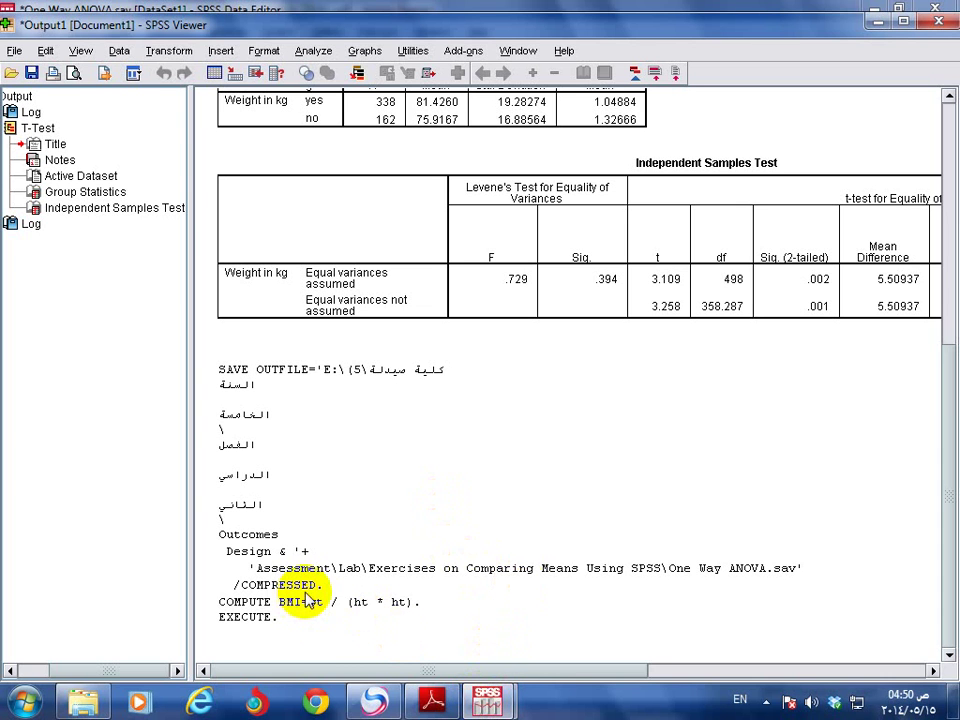
- Check the COMPUTE BMI syntax in the SPSS Viewer log, and find the new BMI variable in the Data Editor
{"action": "left_click", "coordinate": [405, 603]}
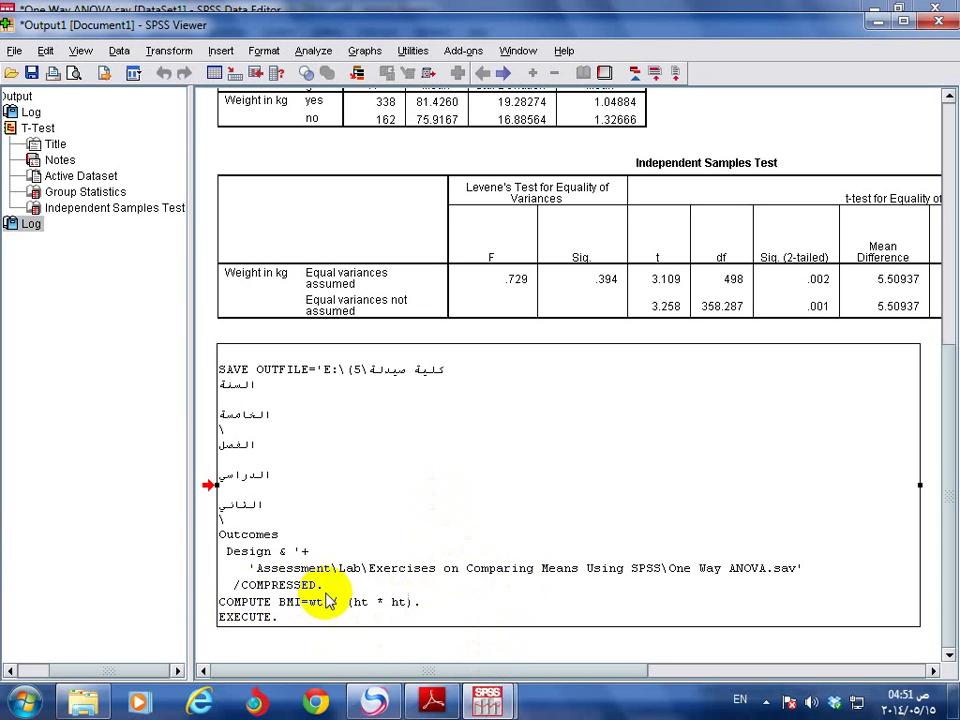
{"action": "mouse_move", "coordinate": [503, 706]}
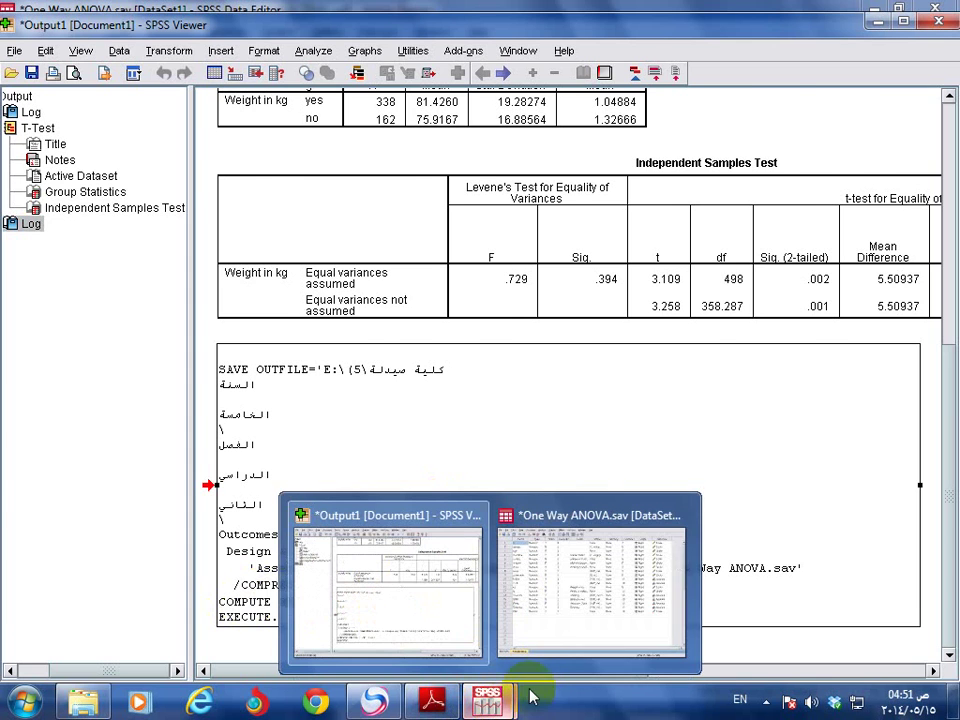
{"action": "left_click", "coordinate": [579, 574]}
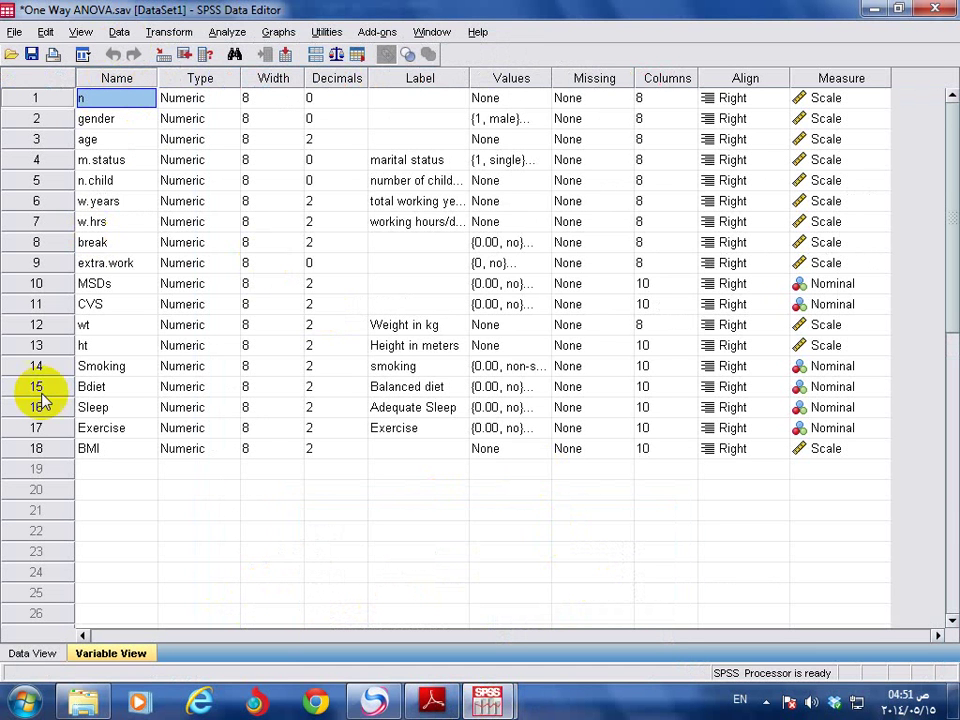
{"action": "left_click", "coordinate": [100, 450]}
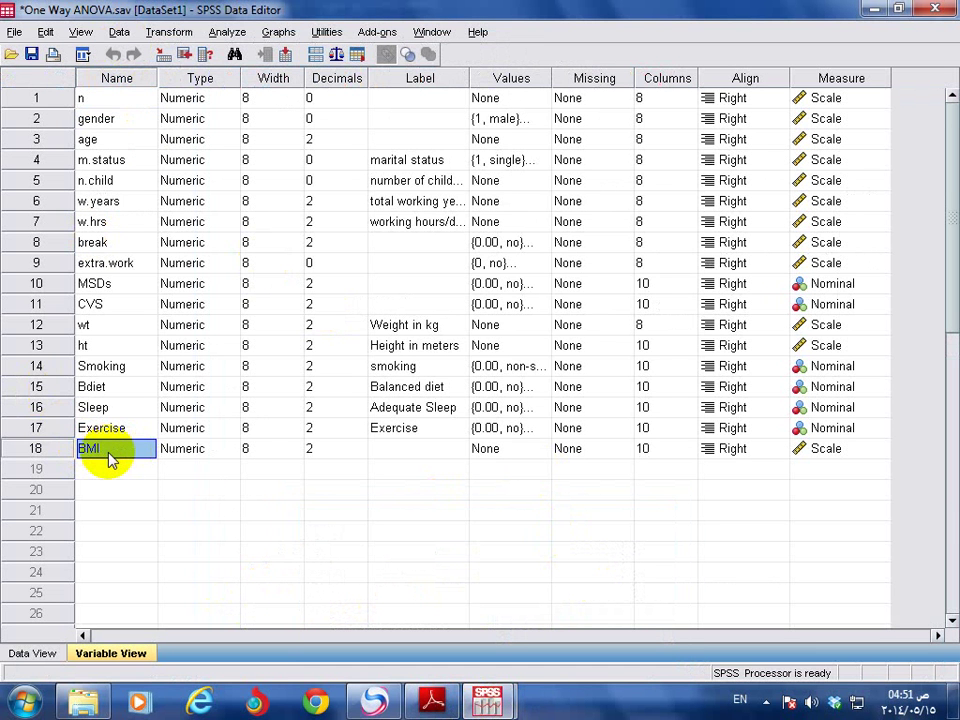
- Start a recode into different variables with BMI as the input variable
{"action": "left_click", "coordinate": [185, 33]}
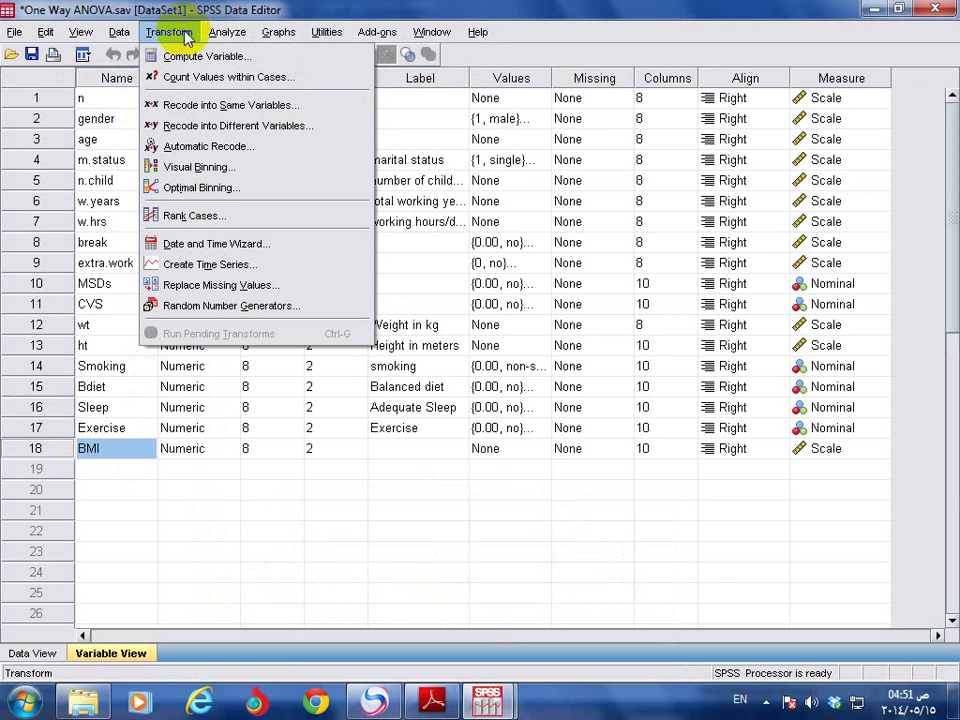
{"action": "left_click", "coordinate": [270, 127]}
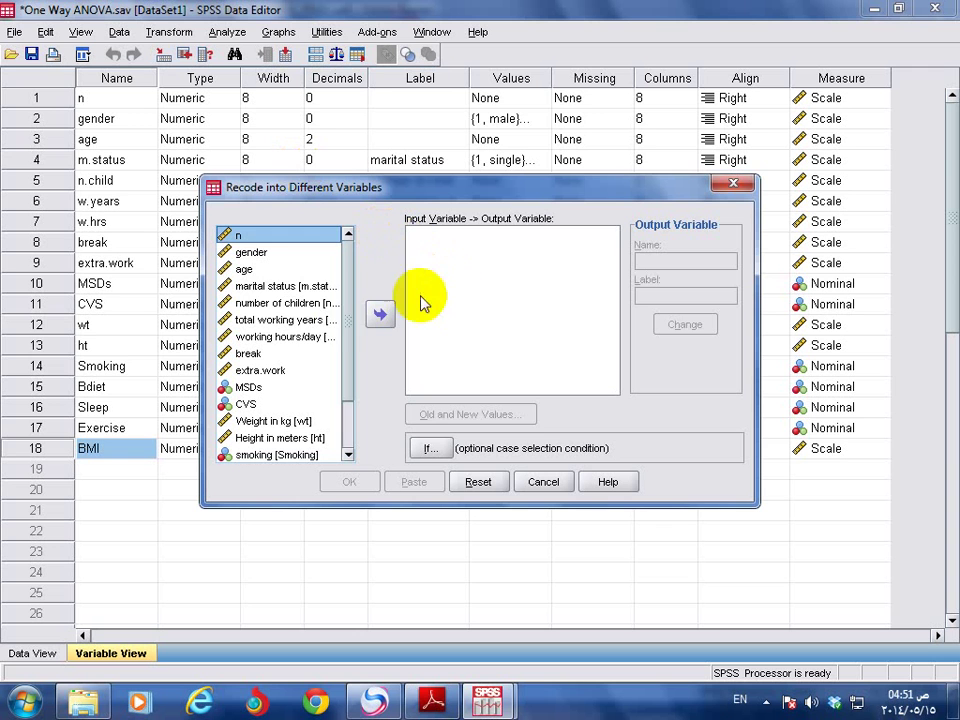
{"action": "left_click_drag", "start_coordinate": [354, 334], "coordinate": [345, 399]}
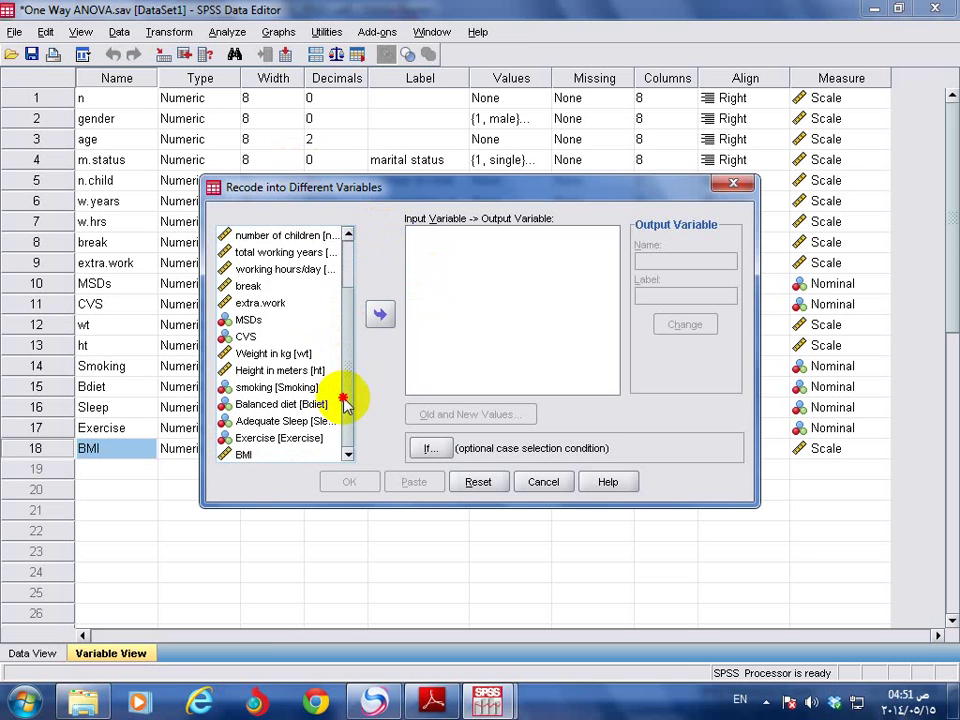
{"action": "left_click", "coordinate": [270, 454]}
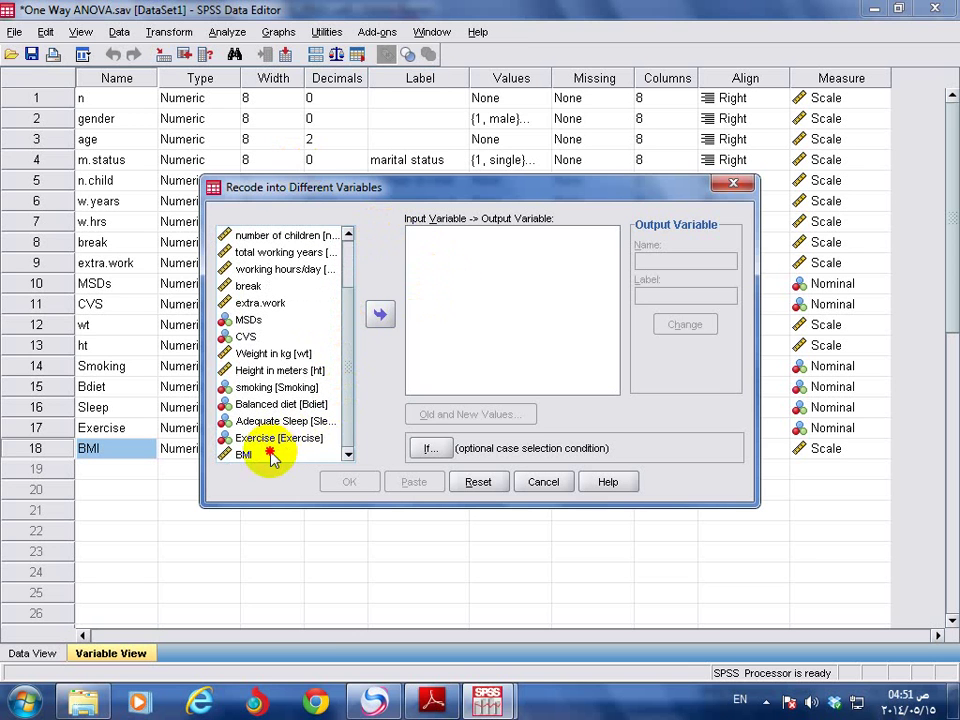
{"action": "left_click", "coordinate": [380, 315]}
- Name the output variable BMI.cat, label it "BMI categories", and assign it to the BMI input variable
{"action": "left_click", "coordinate": [666, 259]}
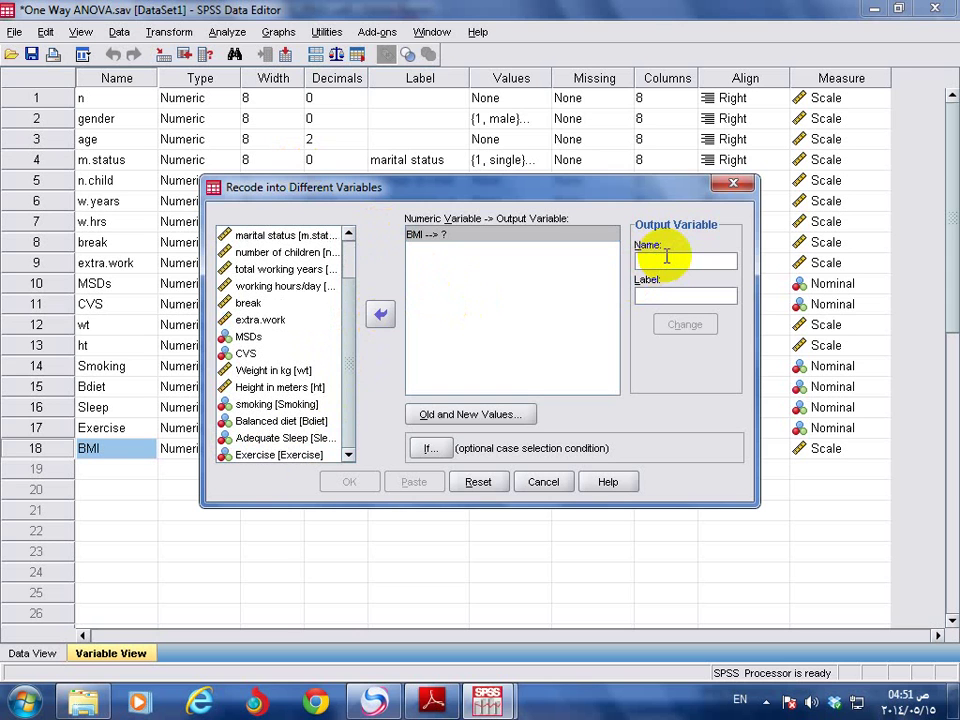
{"action": "type", "text": "BMI"}
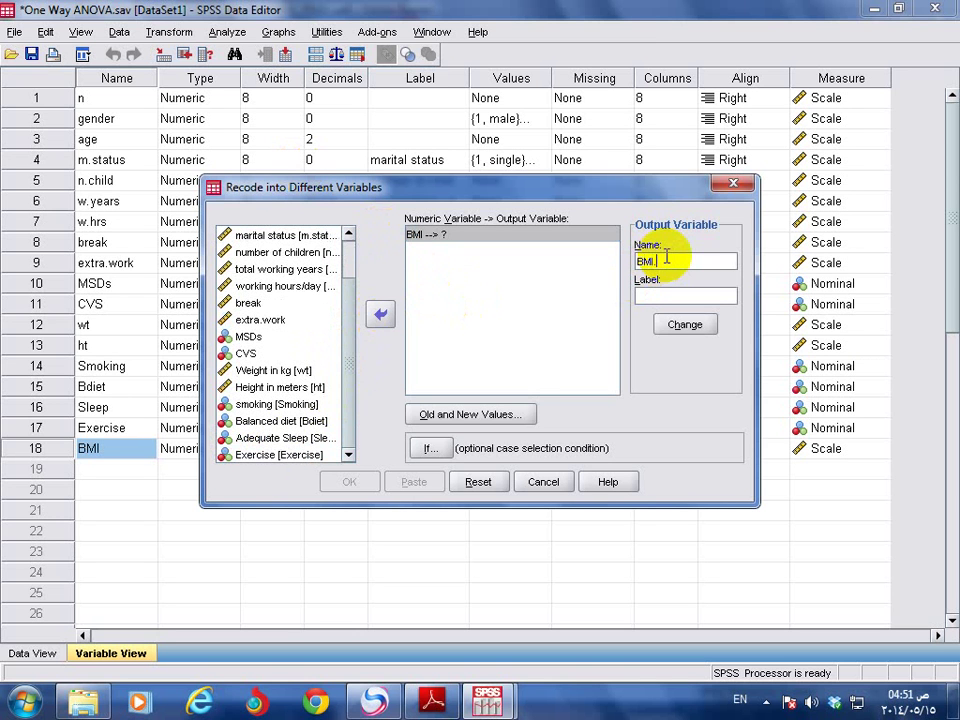
{"action": "type", "text": ".cat"}
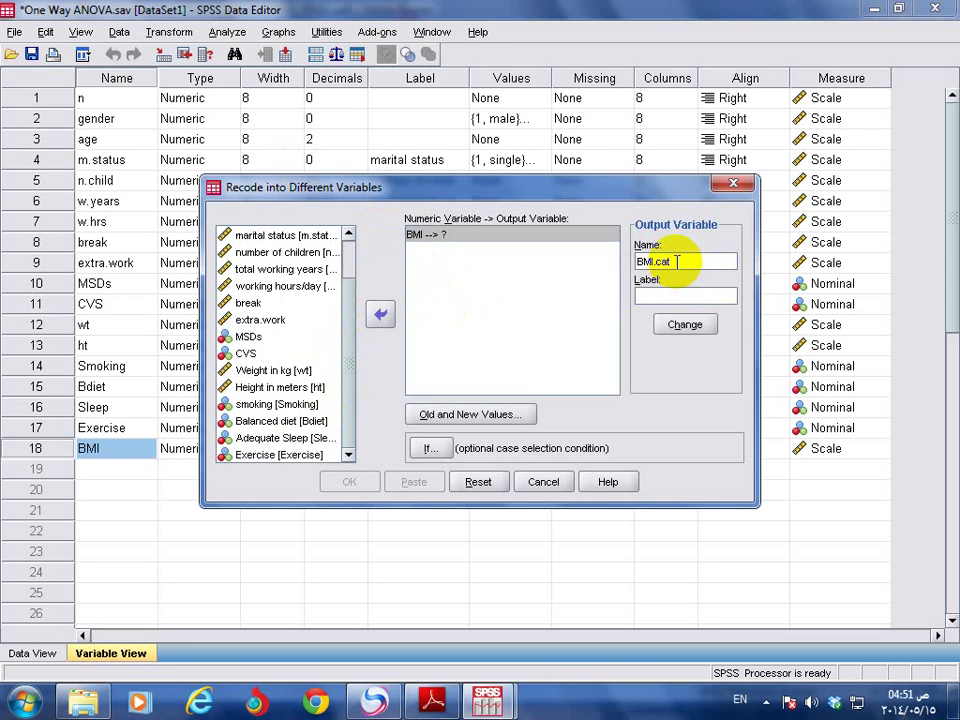
{"action": "double_click", "coordinate": [677, 261]}
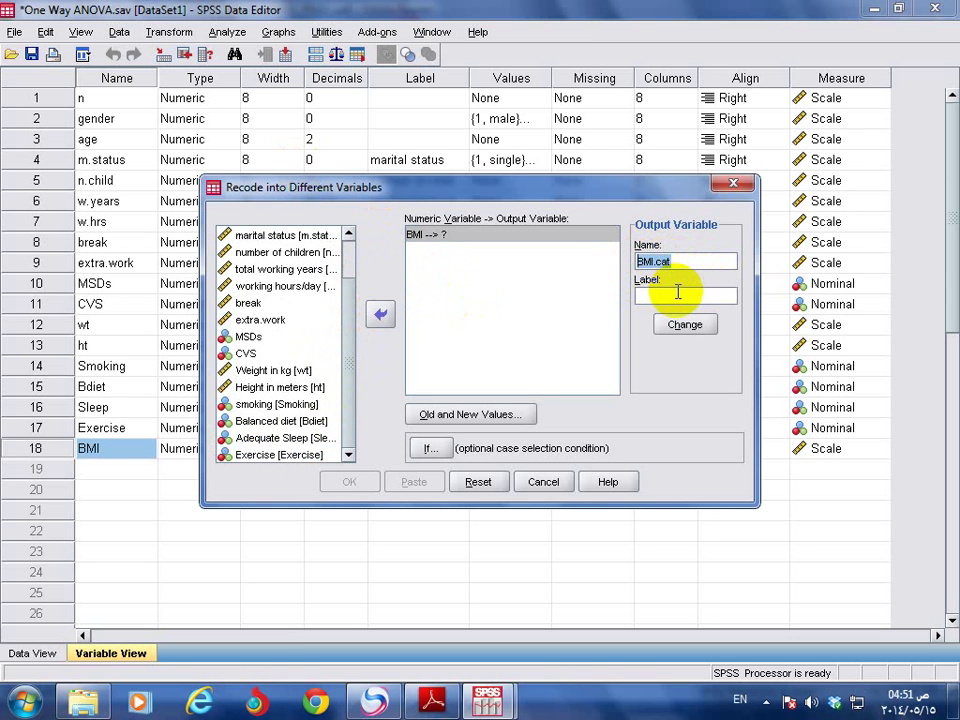
{"action": "left_click", "coordinate": [677, 291]}
{"action": "type", "text": "B"}
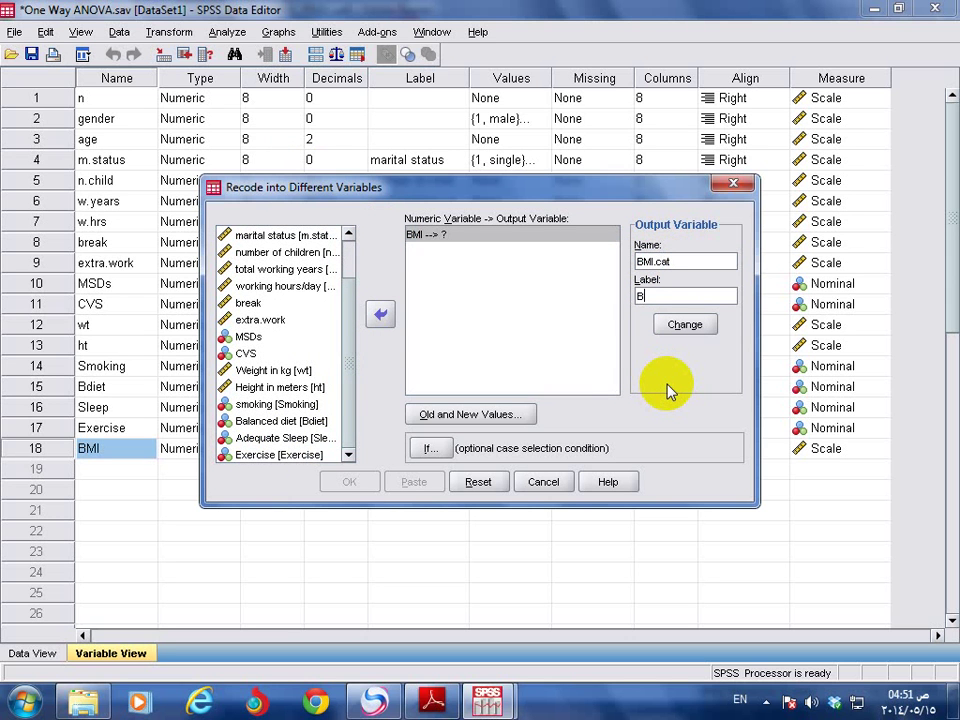
{"action": "type", "text": "MI categories"}
{"action": "left_click", "coordinate": [695, 324]}
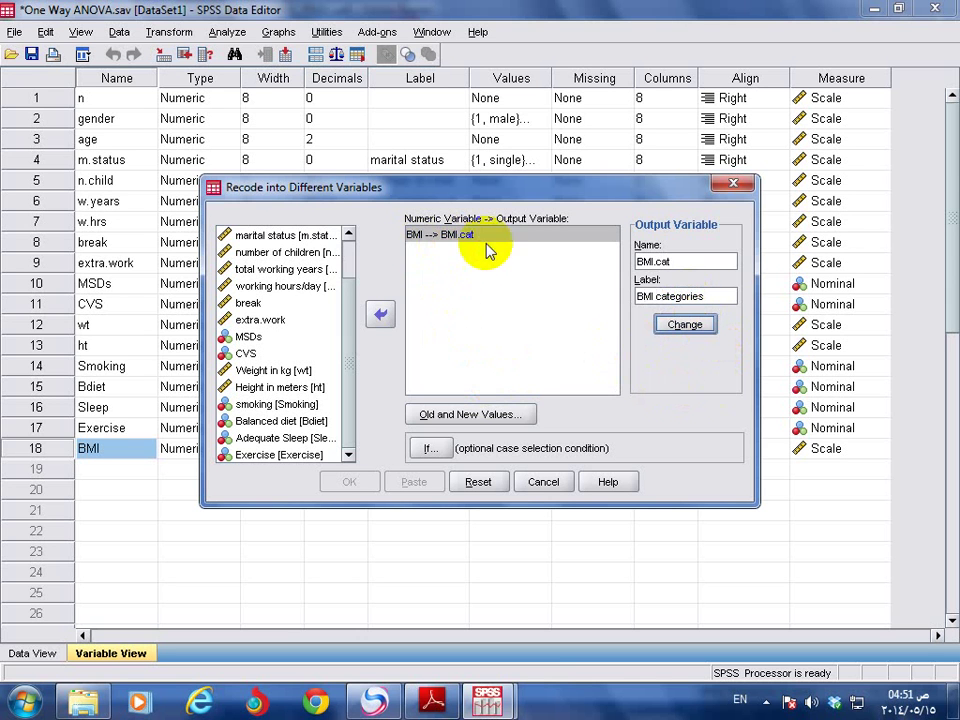
- Define the first old-to-new value rule, recoding the lowest value through 18.49 as 1
{"action": "left_click", "coordinate": [495, 414]}
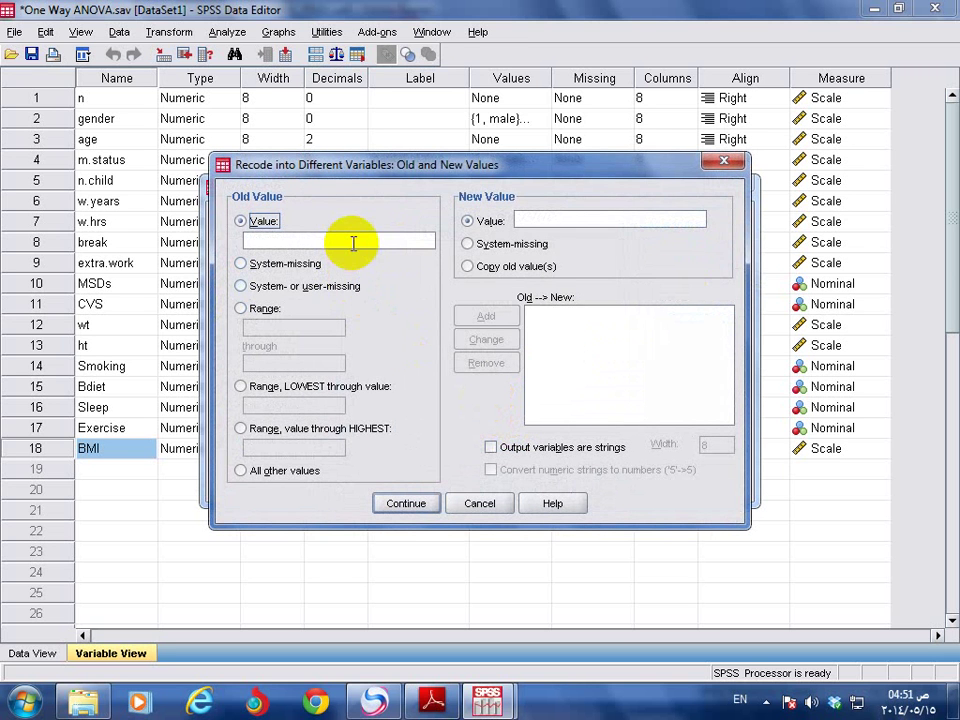
{"action": "left_click", "coordinate": [300, 385]}
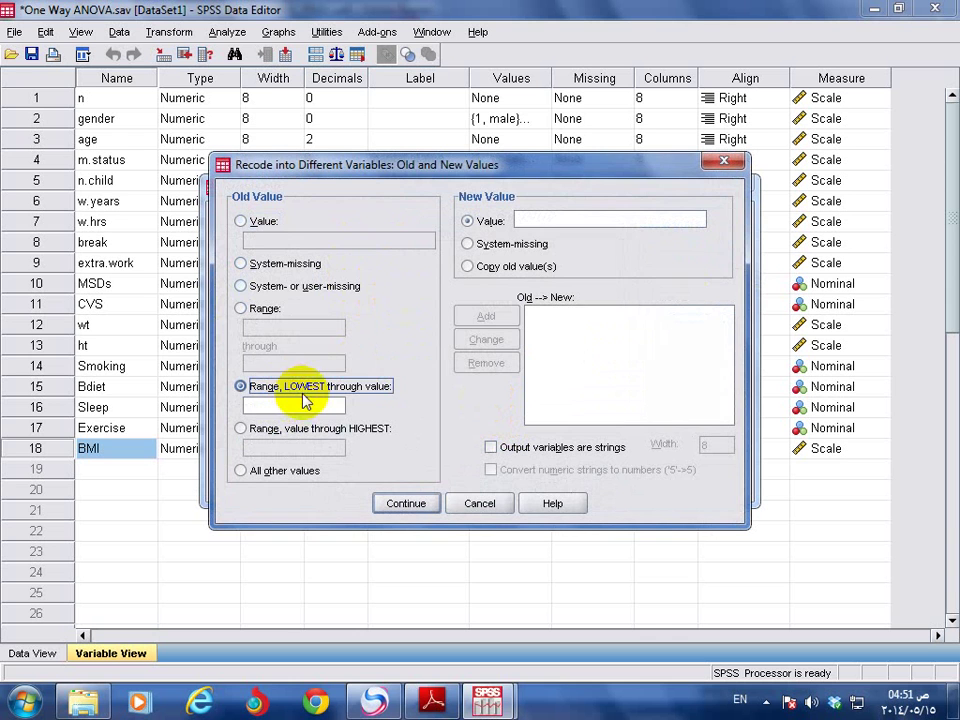
{"action": "left_click", "coordinate": [307, 402]}
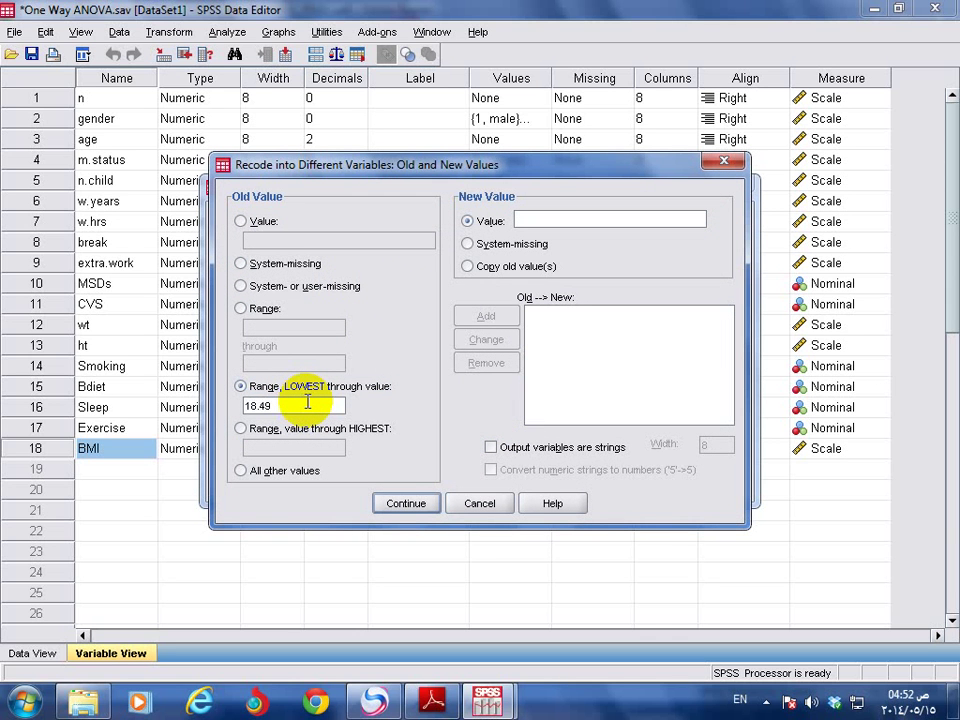
{"action": "left_click", "coordinate": [557, 218]}
{"action": "type", "text": "1"}
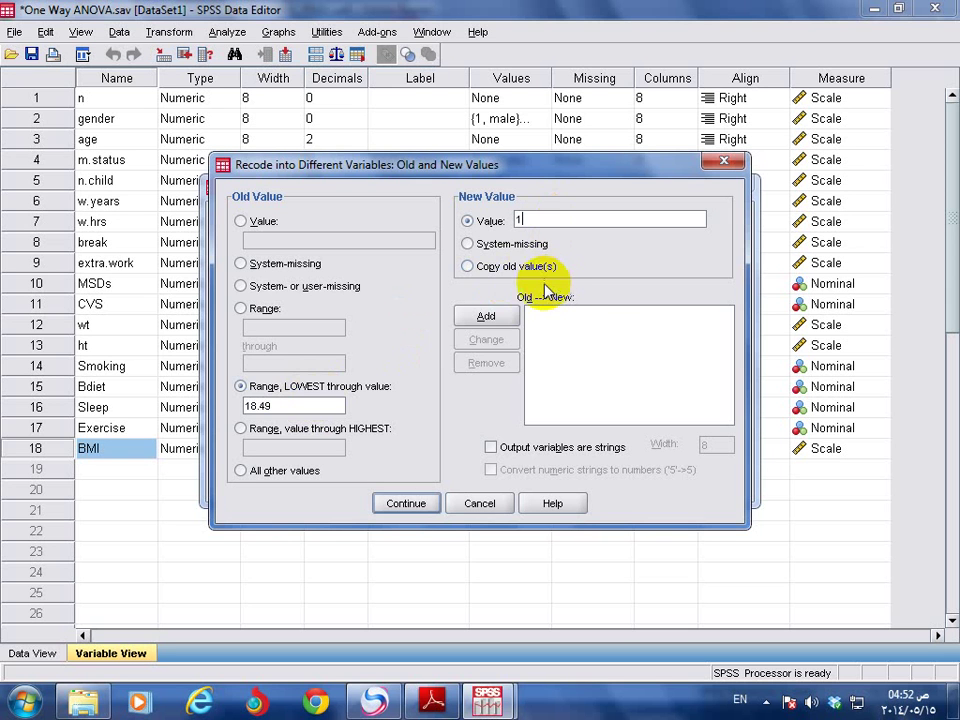
{"action": "left_click", "coordinate": [493, 317]}
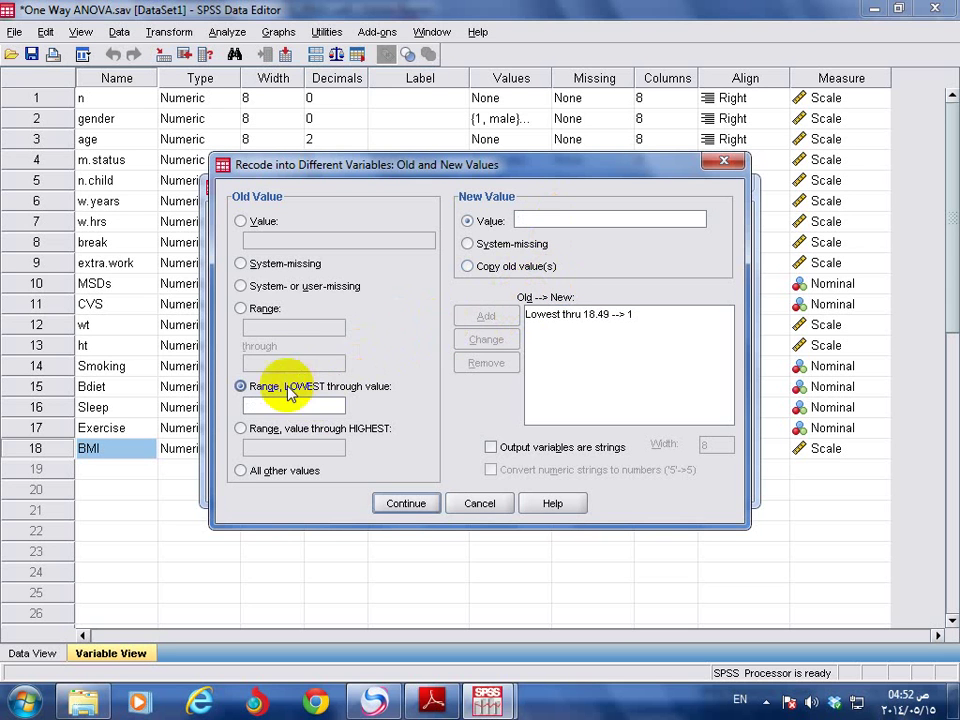
- Add a rule that recodes the BMI range 18.5 through 24.9 as 2
{"action": "left_click", "coordinate": [242, 308]}
{"action": "left_click", "coordinate": [275, 325]}
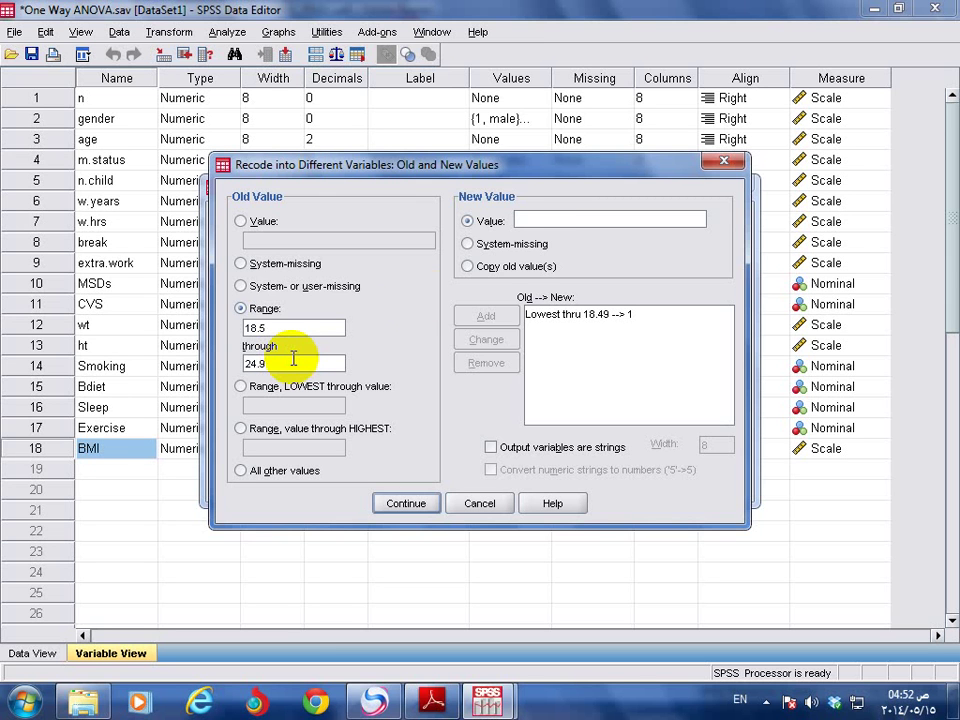
{"action": "left_click", "coordinate": [537, 218]}
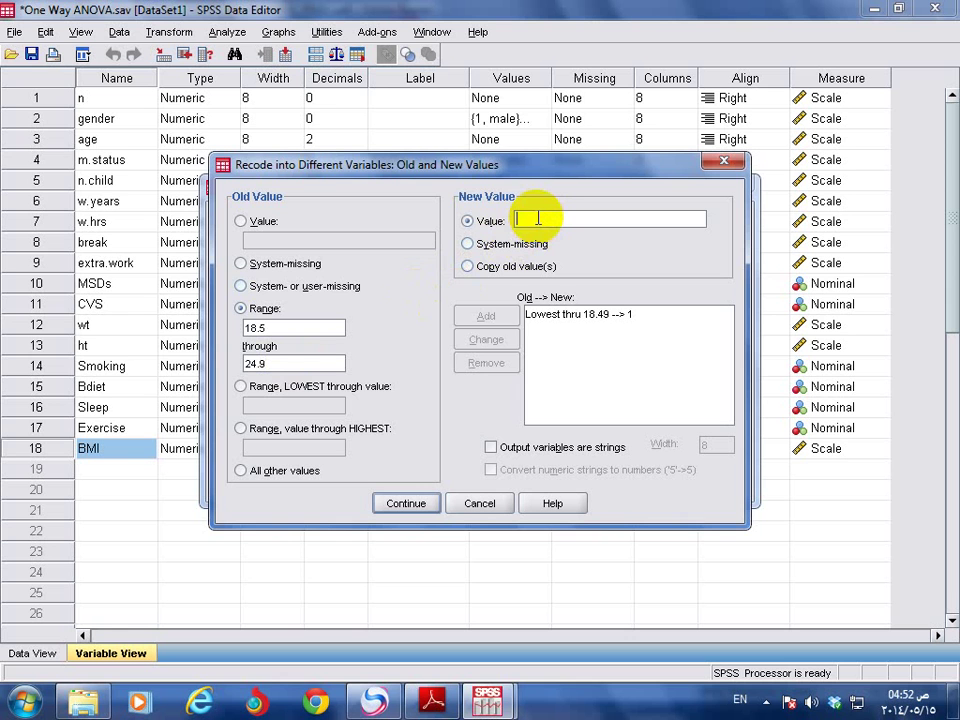
{"action": "type", "text": "2"}
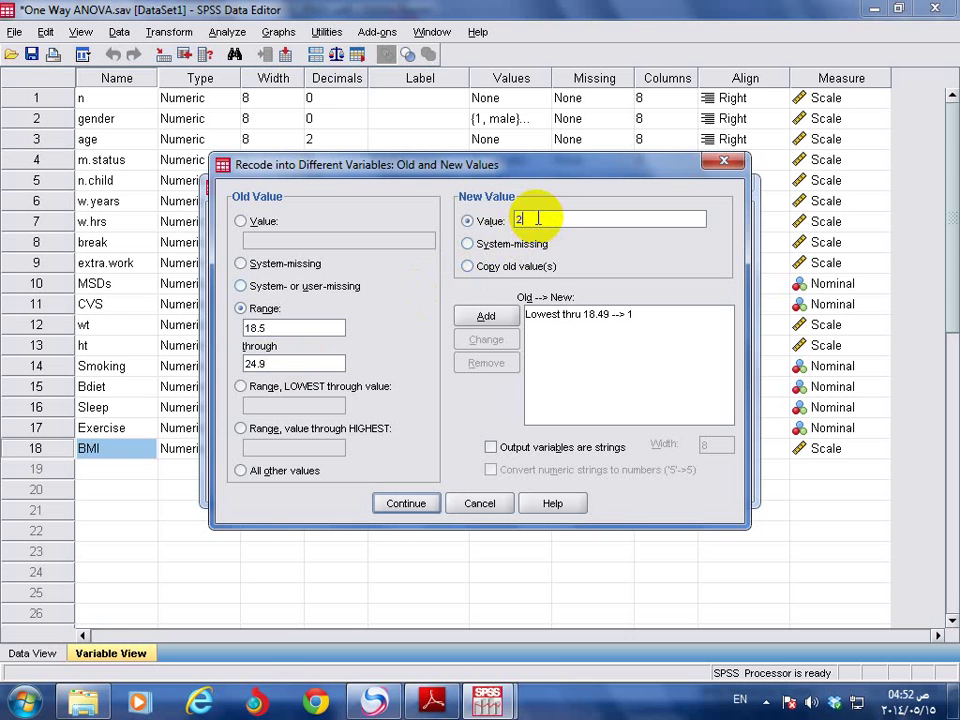
{"action": "left_click", "coordinate": [488, 317]}
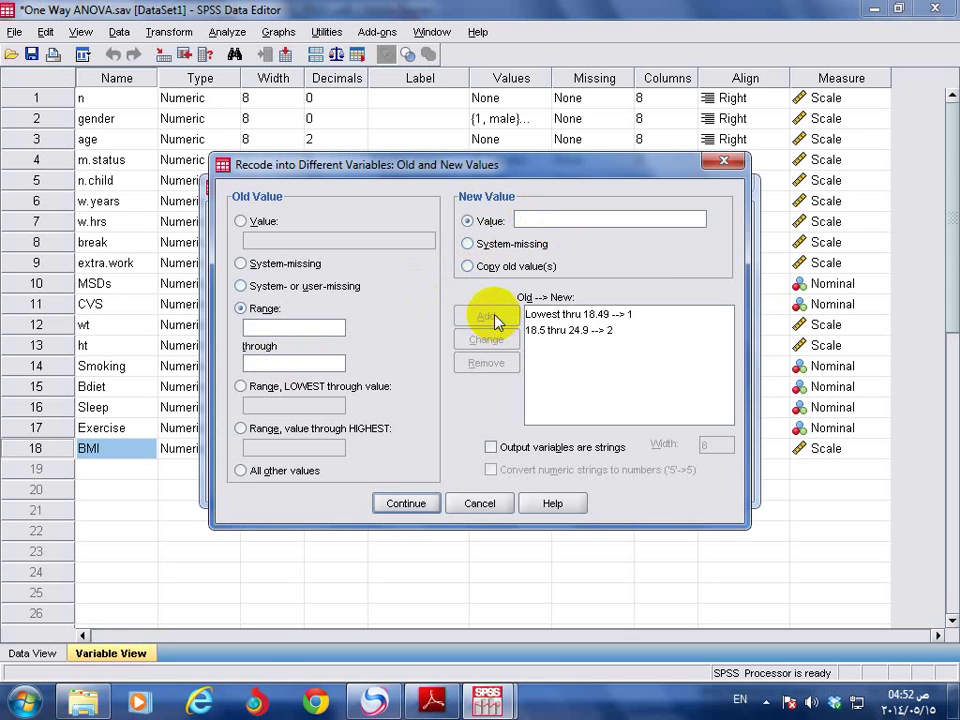
- Add a rule that recodes the BMI range 25 through 29.9 as 3
{"action": "left_click", "coordinate": [290, 331]}
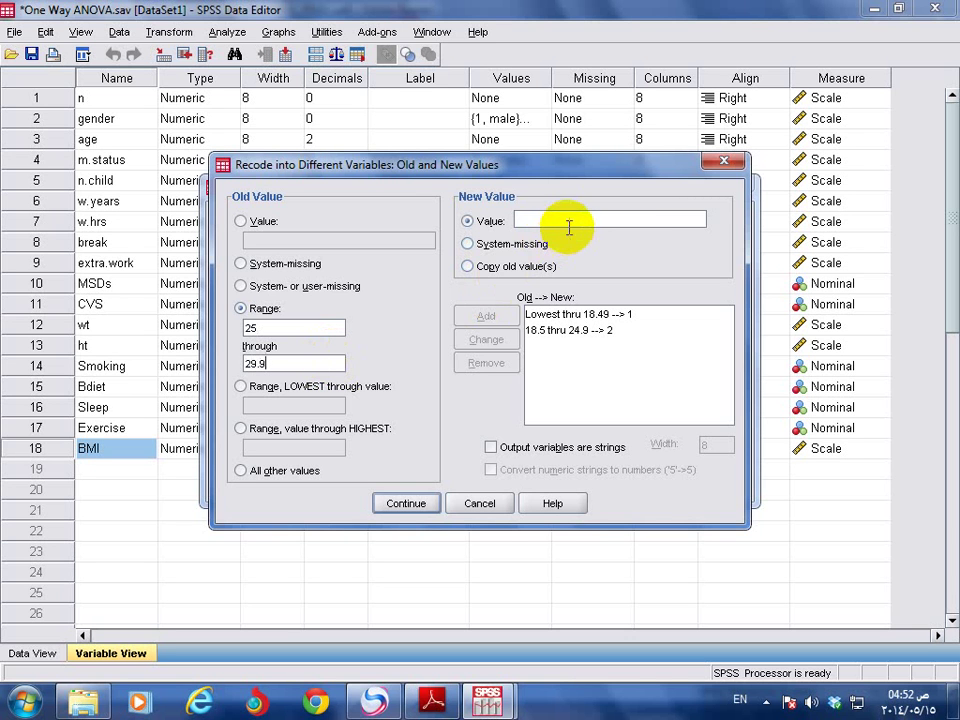
{"action": "left_click", "coordinate": [554, 214]}
{"action": "type", "text": "4"}
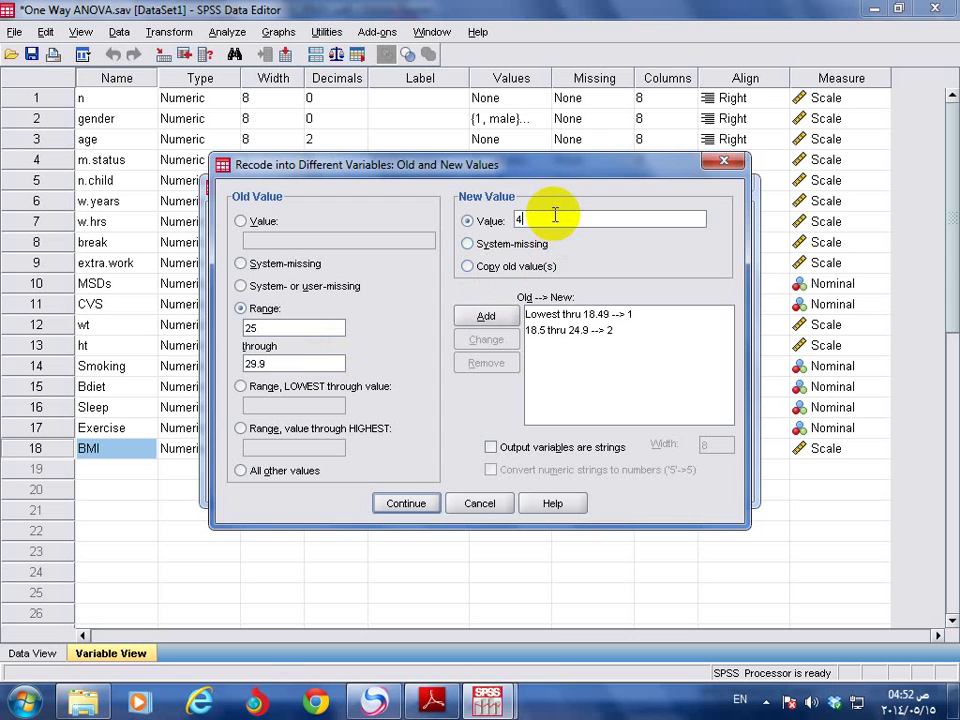
{"action": "key", "text": "BackSpace"}
{"action": "type", "text": "3"}
{"action": "left_click", "coordinate": [488, 318]}
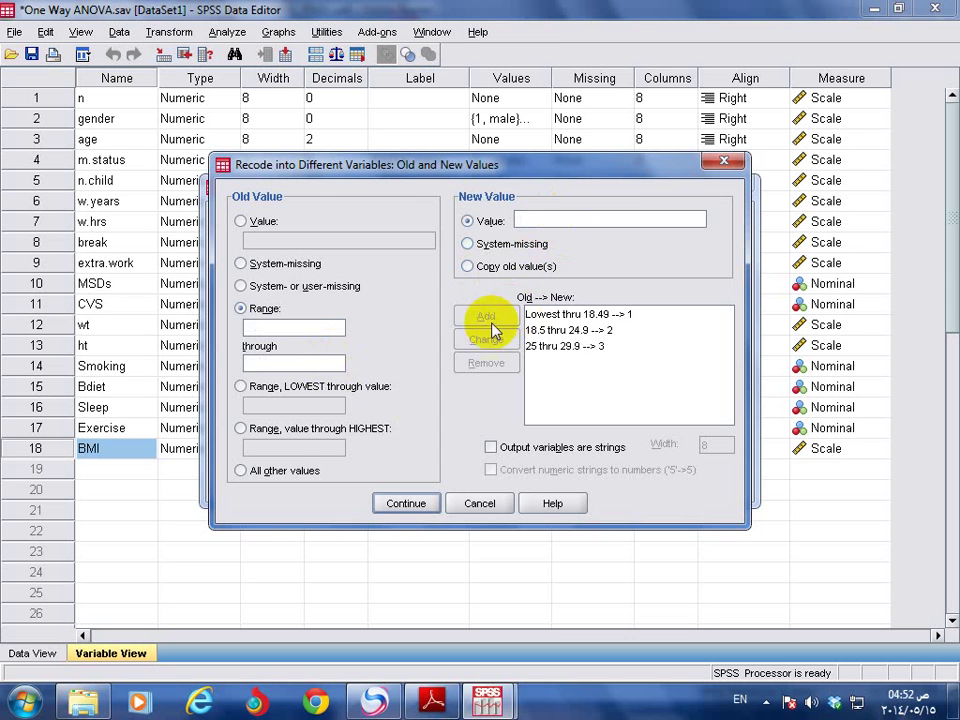
- Add a rule that recodes values from 30 through the highest as 4
{"action": "left_click", "coordinate": [295, 432]}
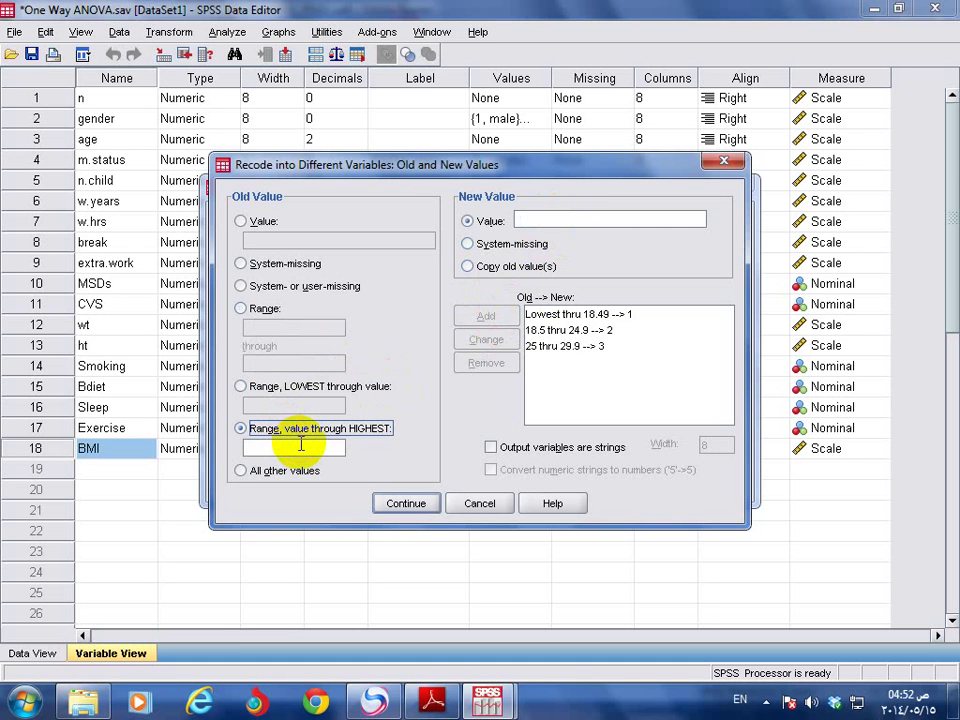
{"action": "left_click", "coordinate": [299, 446]}
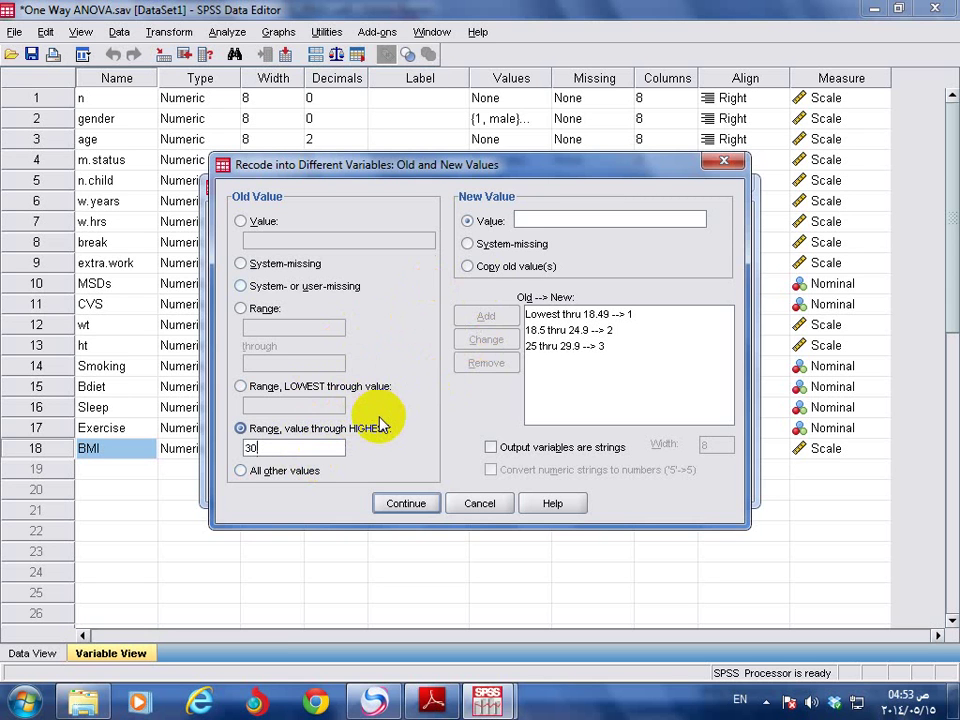
{"action": "double_click", "coordinate": [297, 443]}
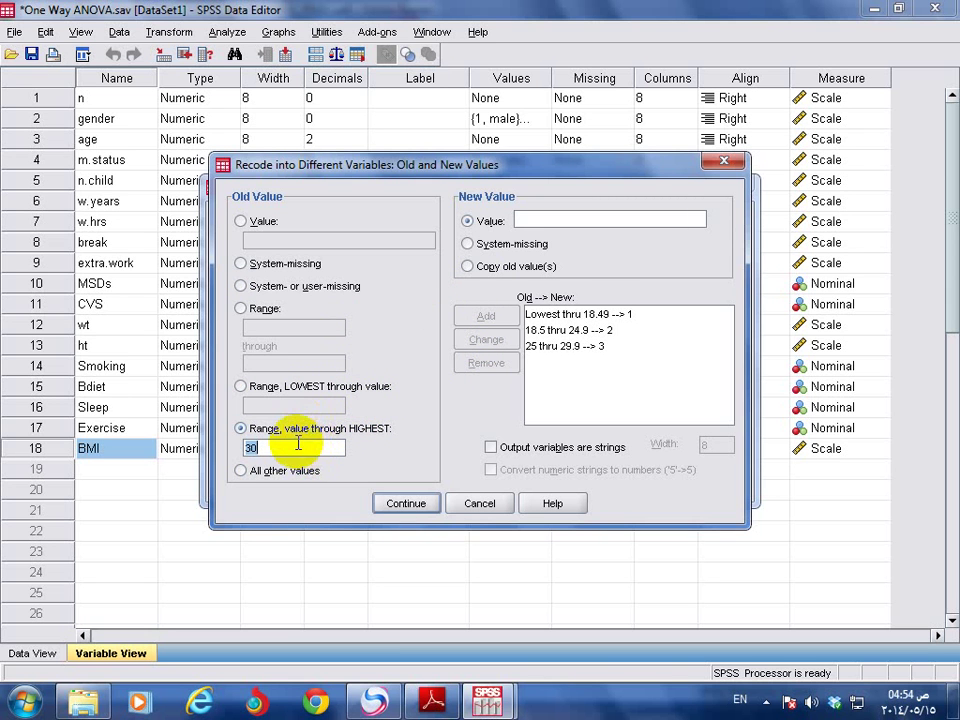
{"action": "left_click", "coordinate": [547, 216]}
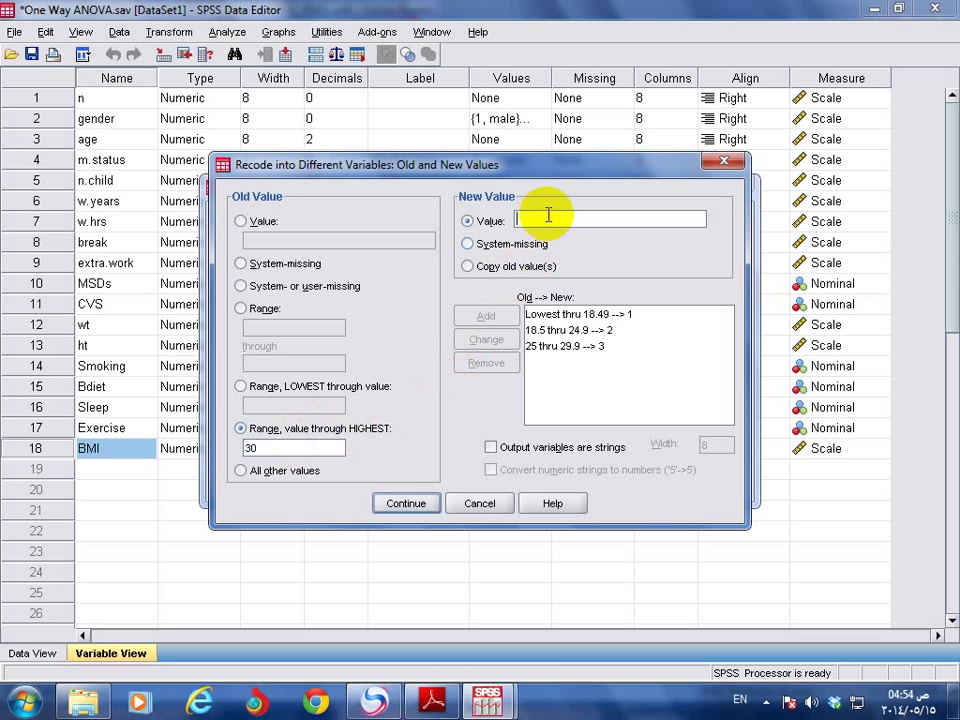
{"action": "type", "text": "4"}
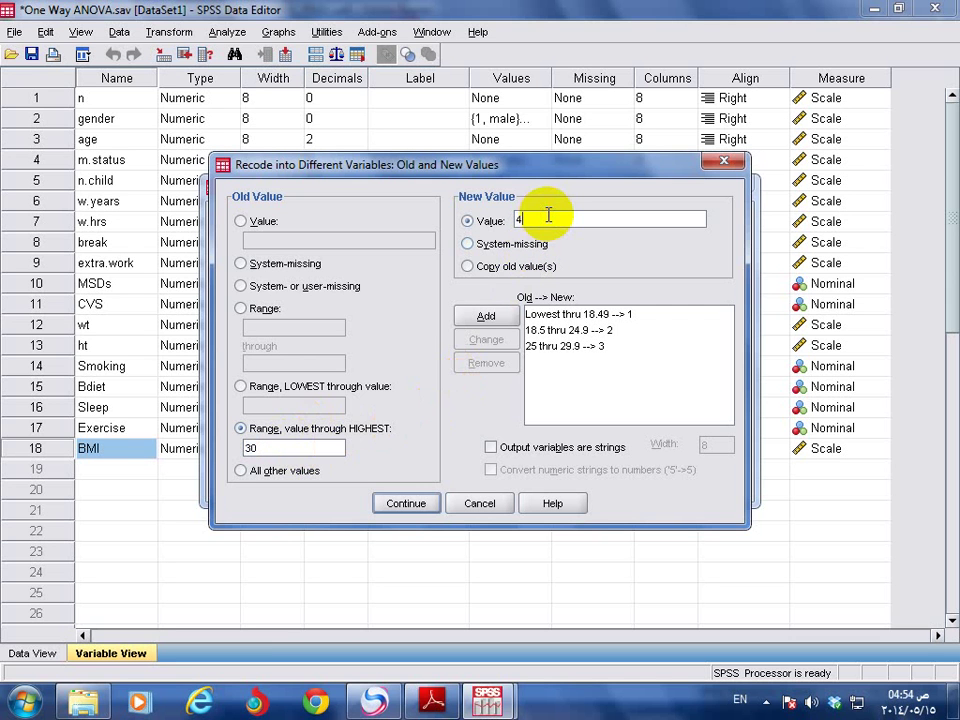
{"action": "left_click", "coordinate": [492, 318]}
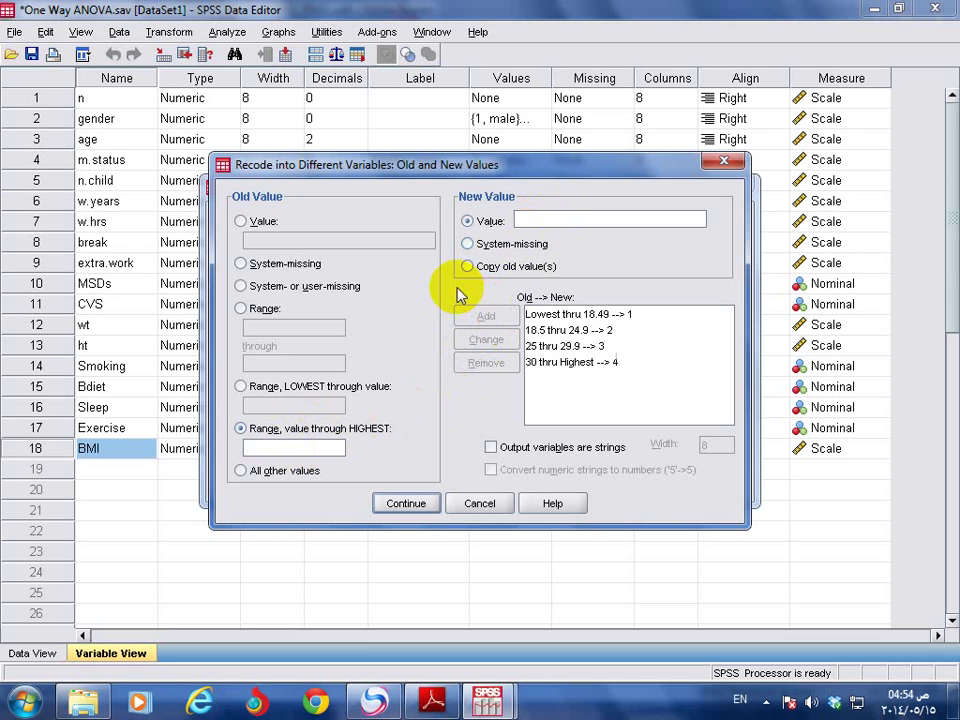
- Check the four recode rules and run the recode into BMI.cat, returning to the One Way ANOVA.sav Data Editor
{"action": "left_click", "coordinate": [560, 314]}
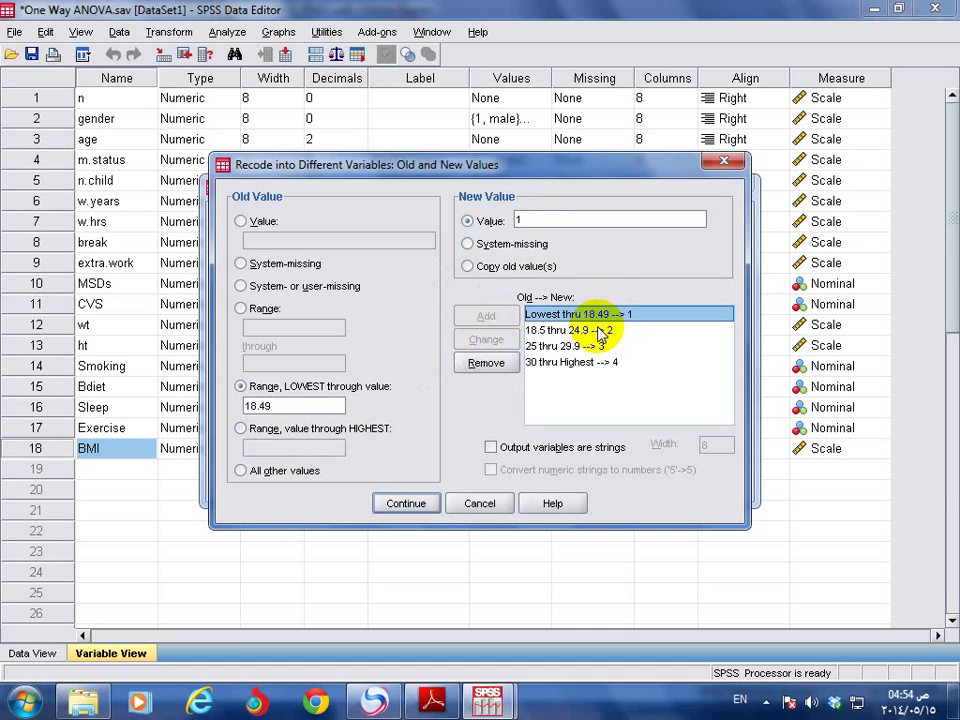
{"action": "left_click", "coordinate": [600, 331]}
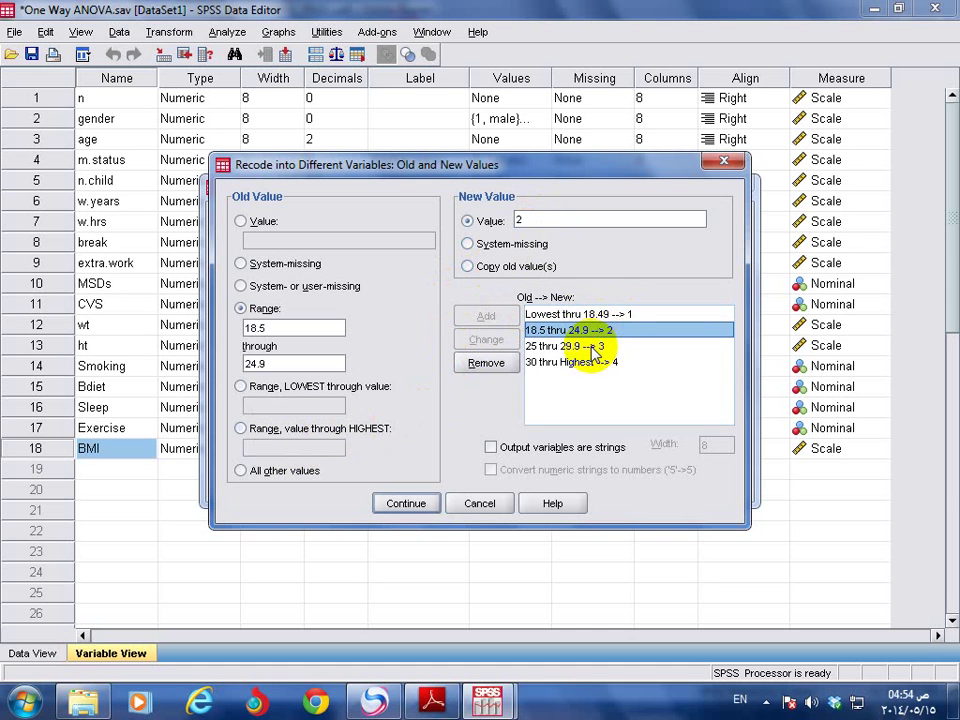
{"action": "left_click", "coordinate": [592, 346]}
{"action": "left_click", "coordinate": [597, 363]}
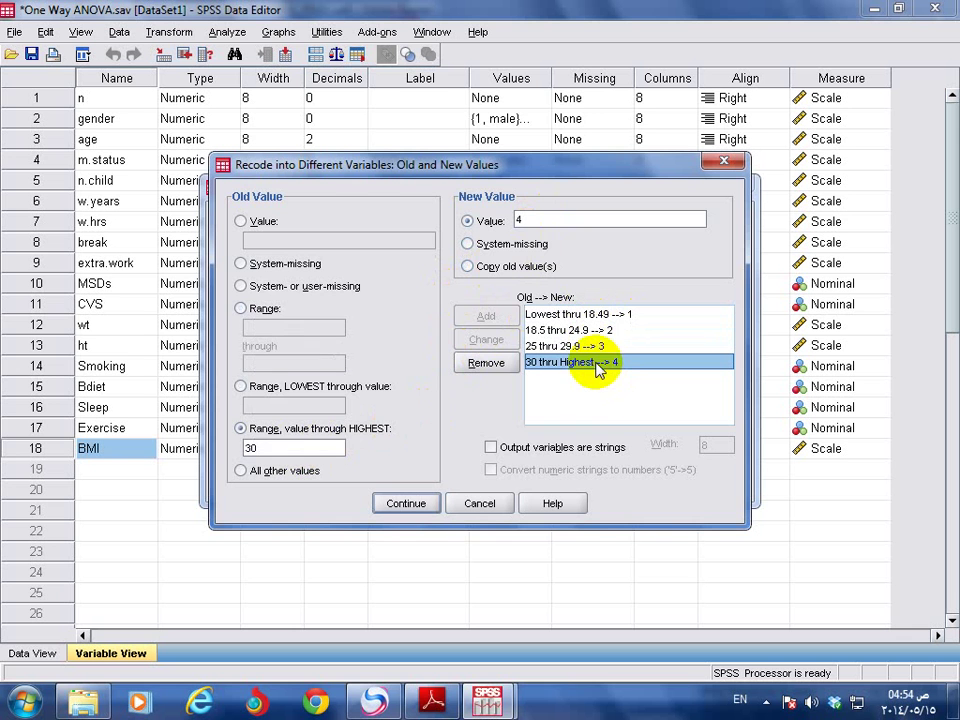
{"action": "left_click", "coordinate": [406, 502]}
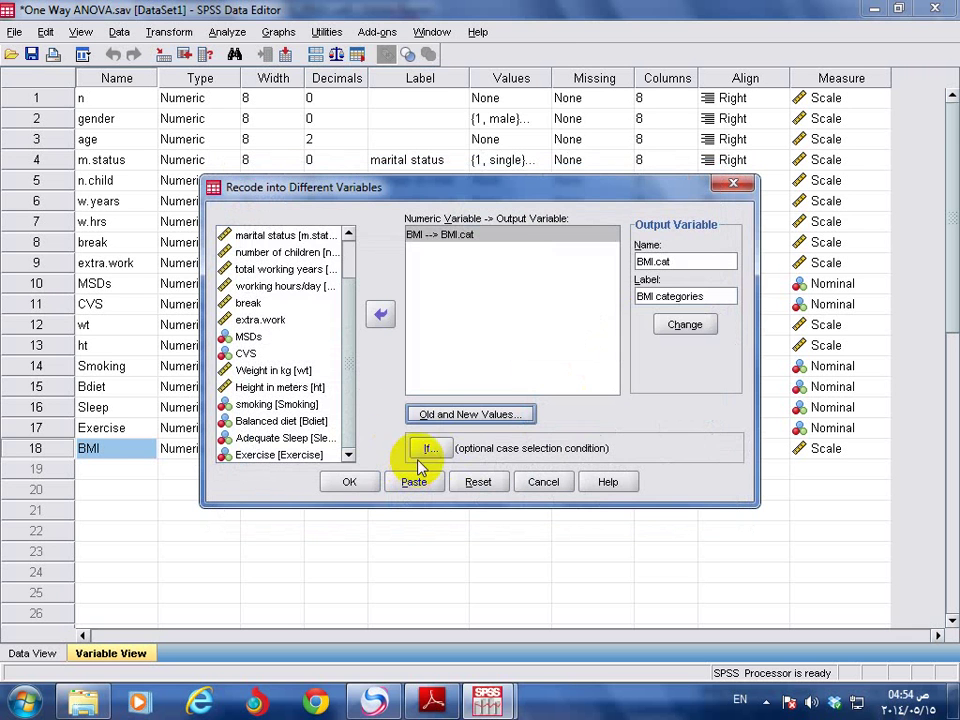
{"action": "left_click", "coordinate": [358, 482]}
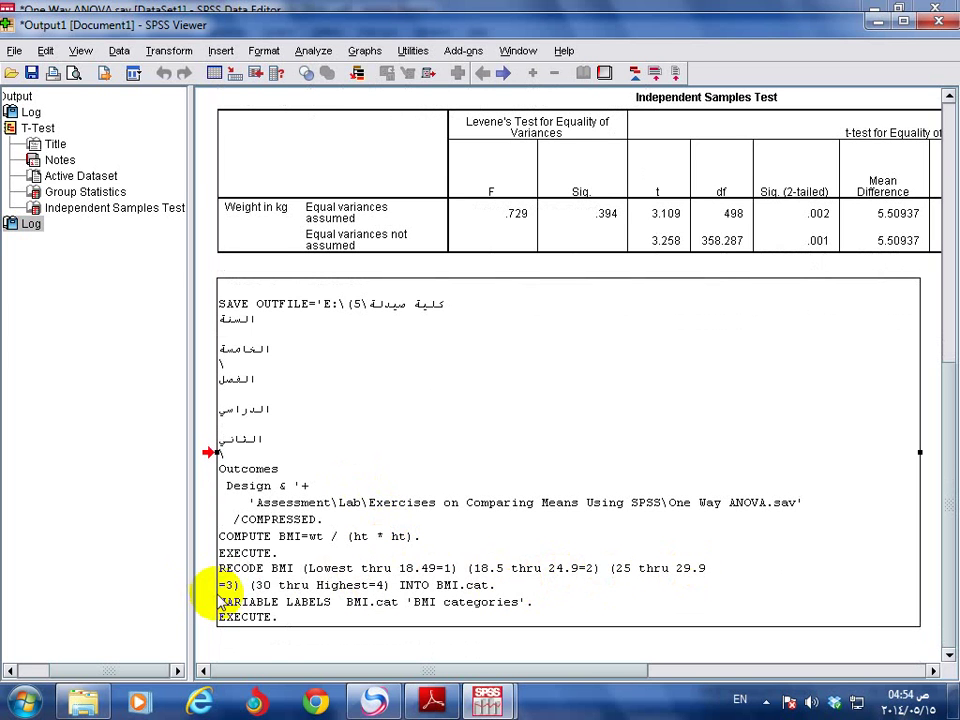
{"action": "mouse_move", "coordinate": [497, 706]}
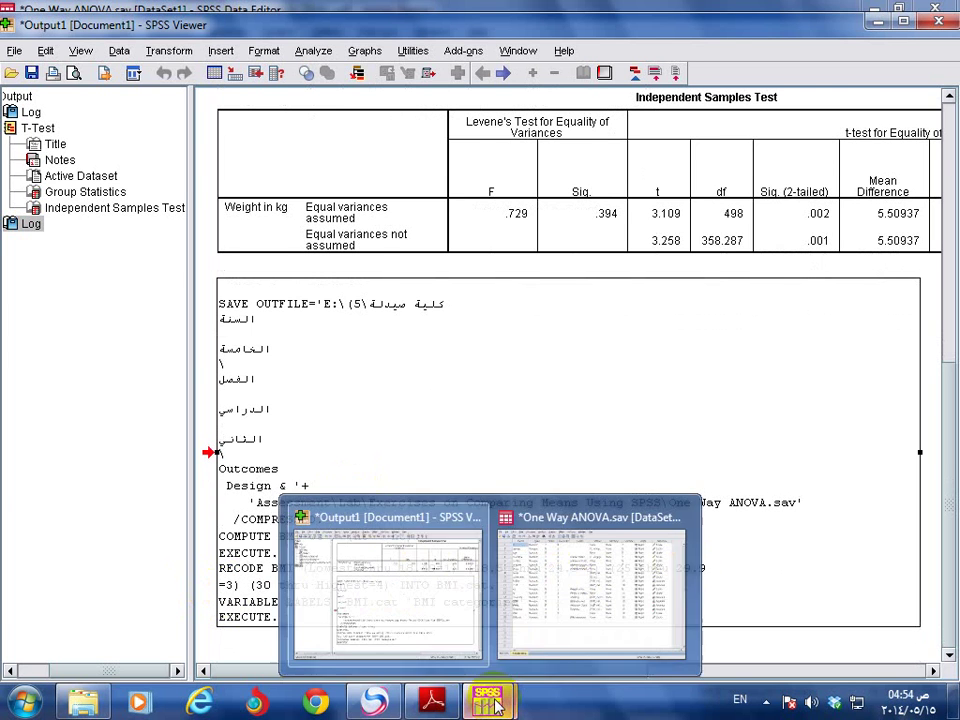
{"action": "left_click", "coordinate": [553, 600]}
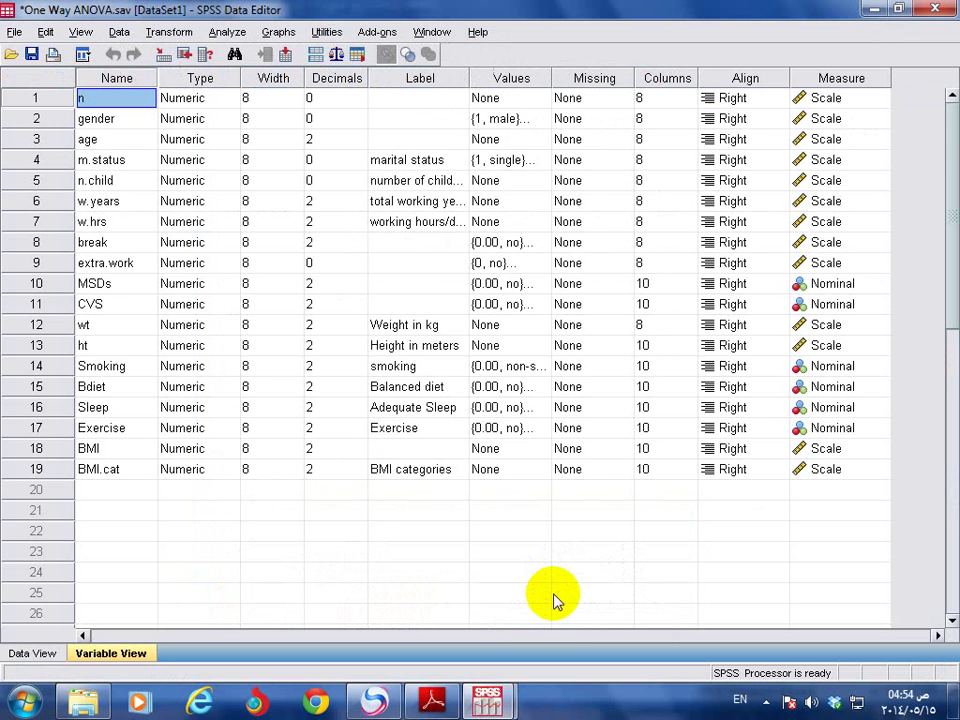
- Start defining value labels for the BMI.cat variable and add the label "underweight" for value 1
{"action": "left_click", "coordinate": [146, 470]}
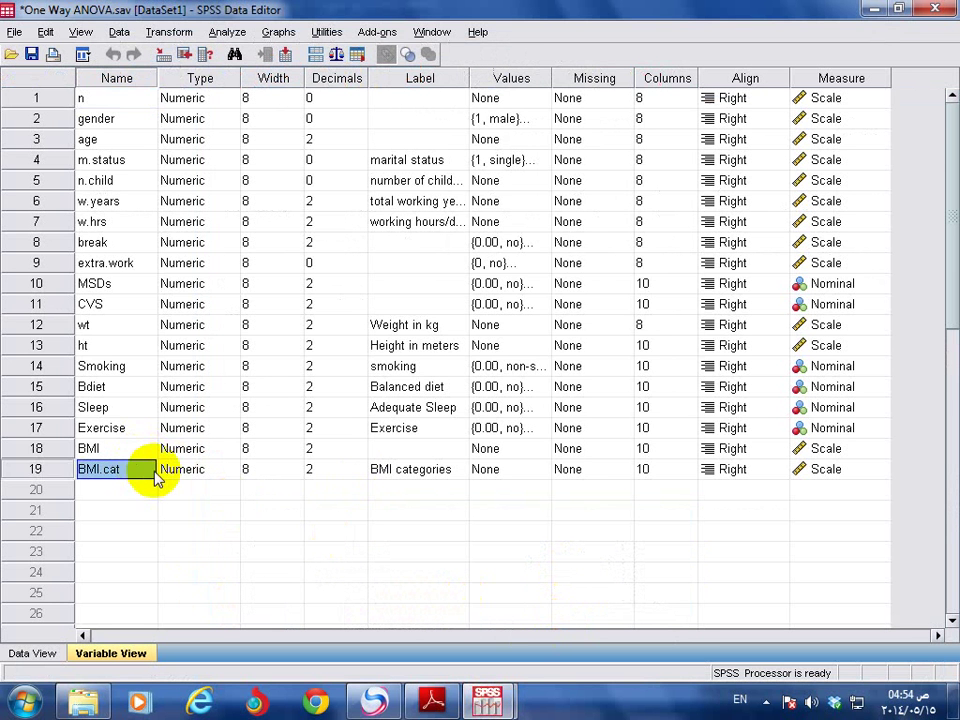
{"action": "left_click", "coordinate": [447, 471]}
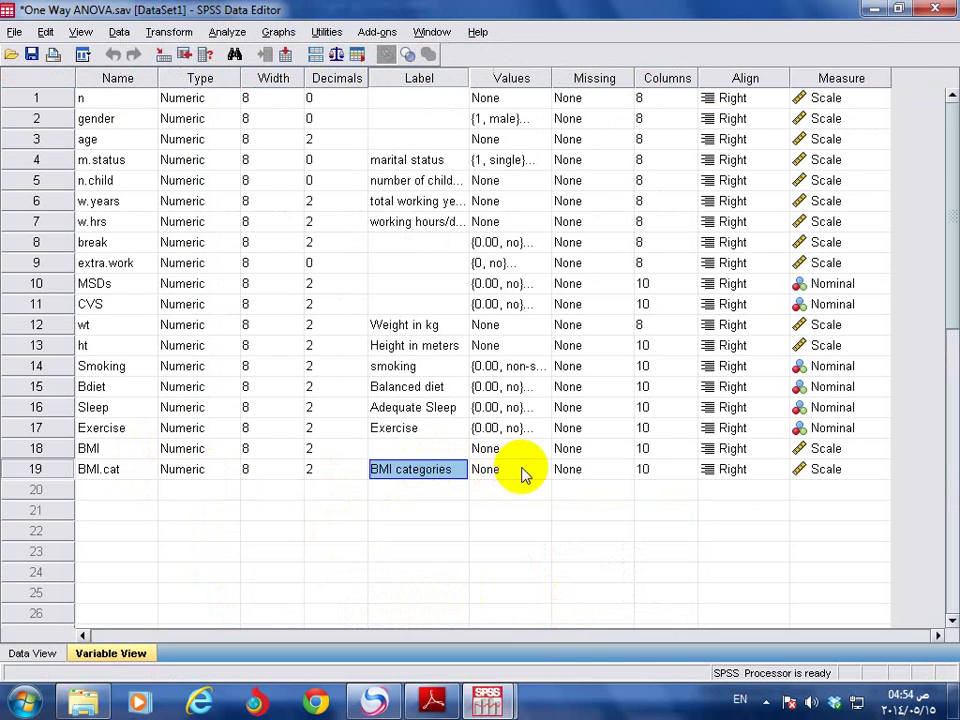
{"action": "left_click", "coordinate": [528, 471]}
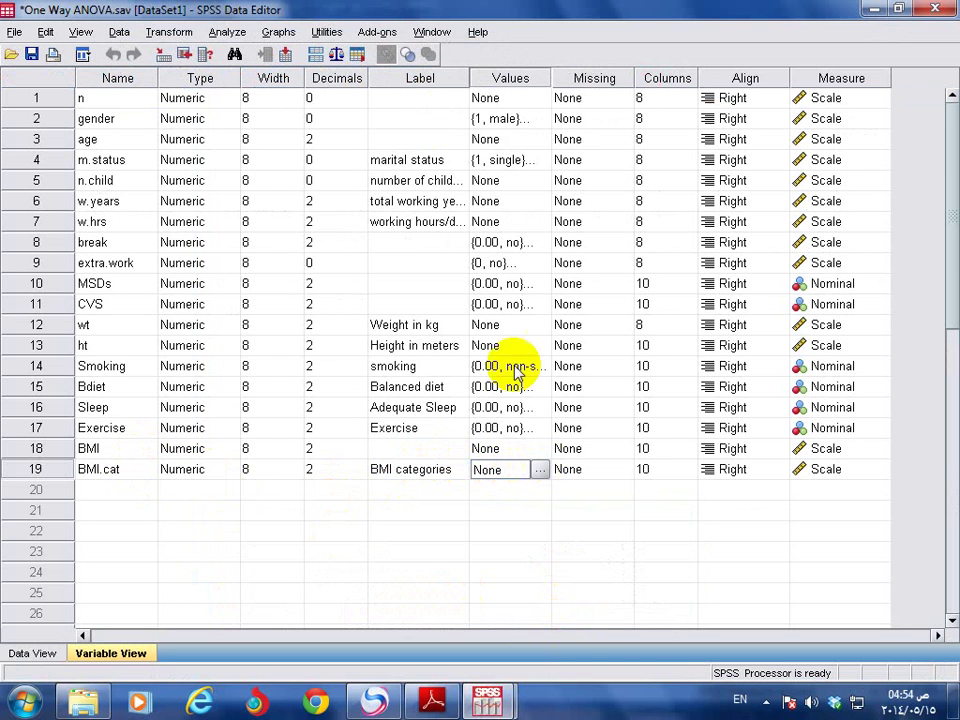
{"action": "left_click", "coordinate": [540, 470]}
{"action": "left_click", "coordinate": [365, 272]}
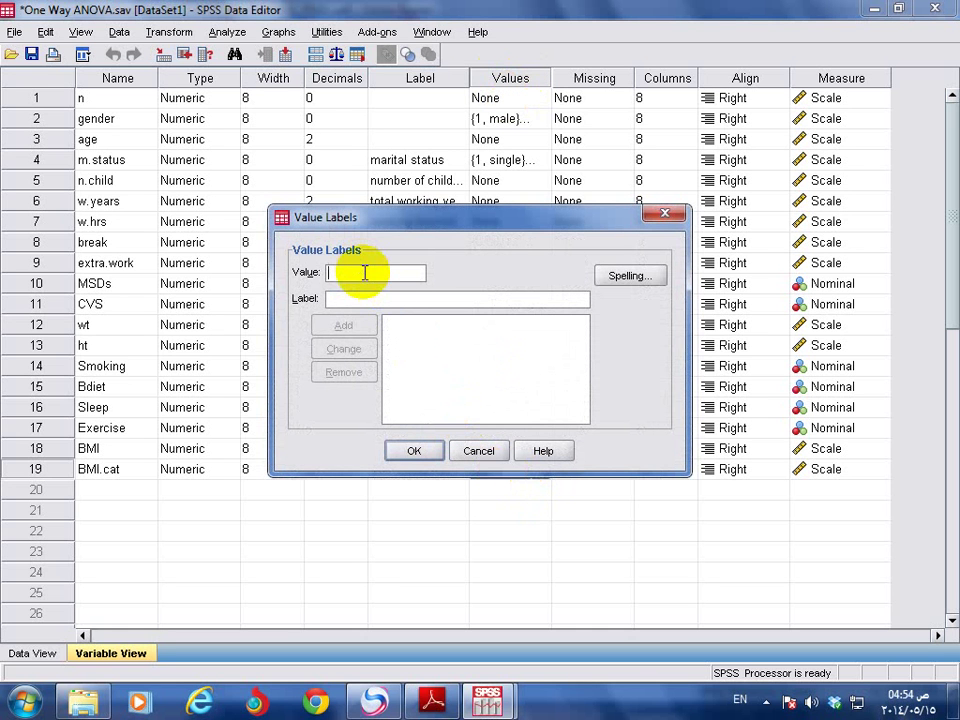
{"action": "left_click", "coordinate": [398, 299]}
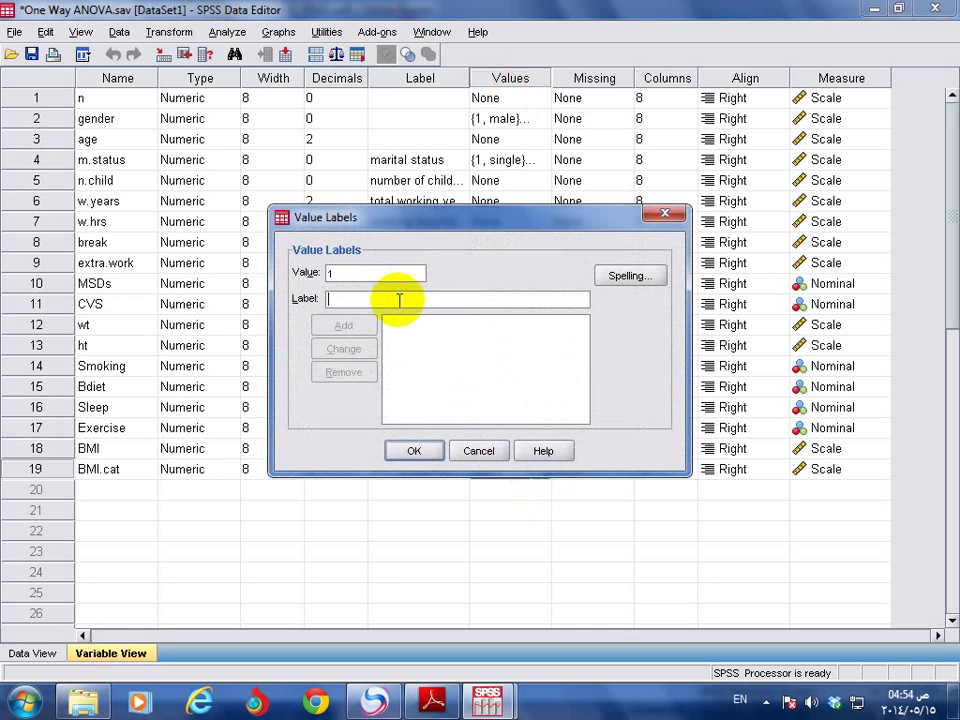
{"action": "type", "text": "underweight"}
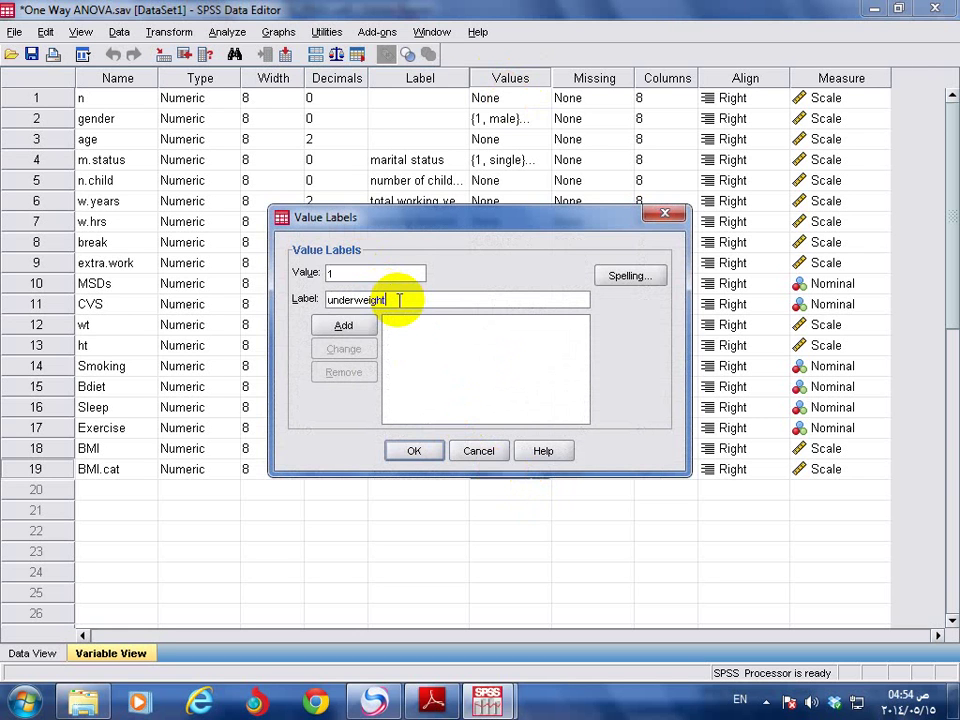
{"action": "left_click", "coordinate": [345, 326]}
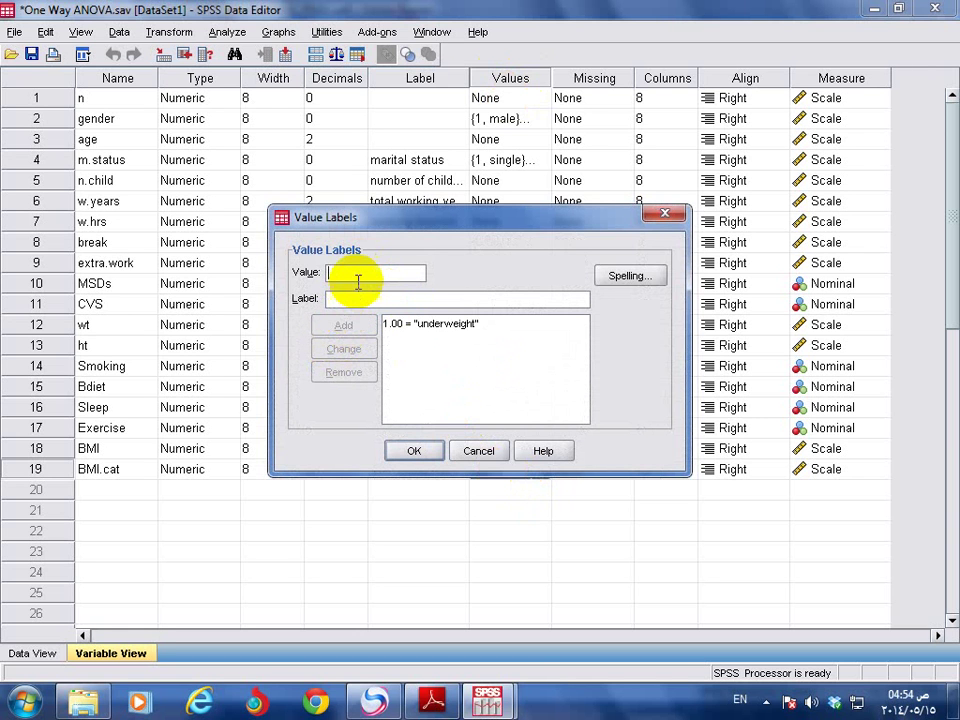
- Add the BMI.cat value labels "normal" for 2 and "overweight" for 3
{"action": "type", "text": "2"}
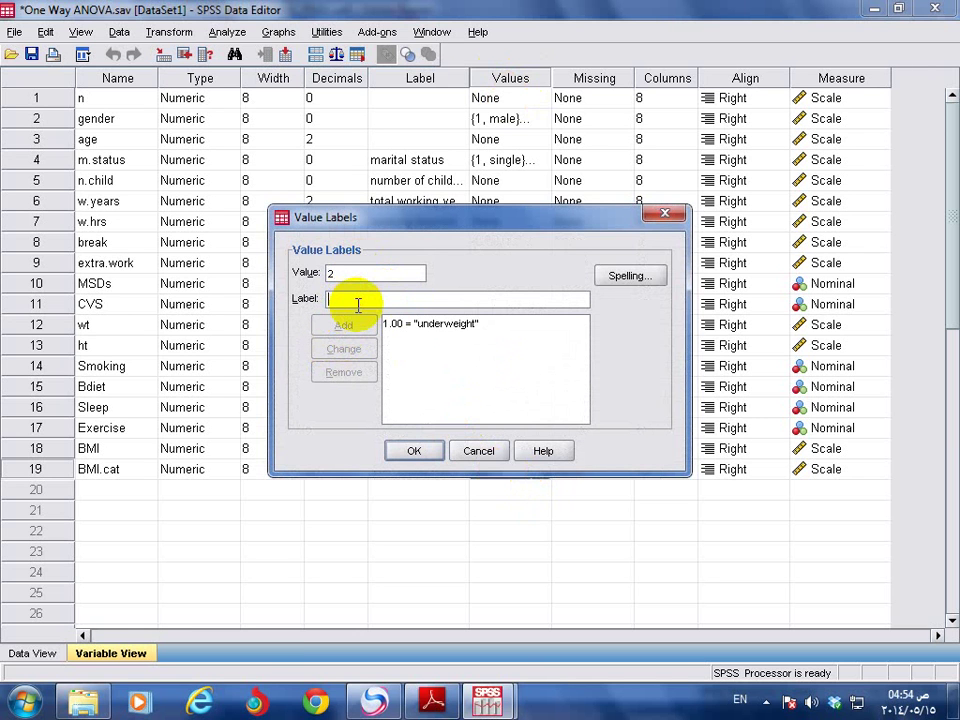
{"action": "type", "text": "normal"}
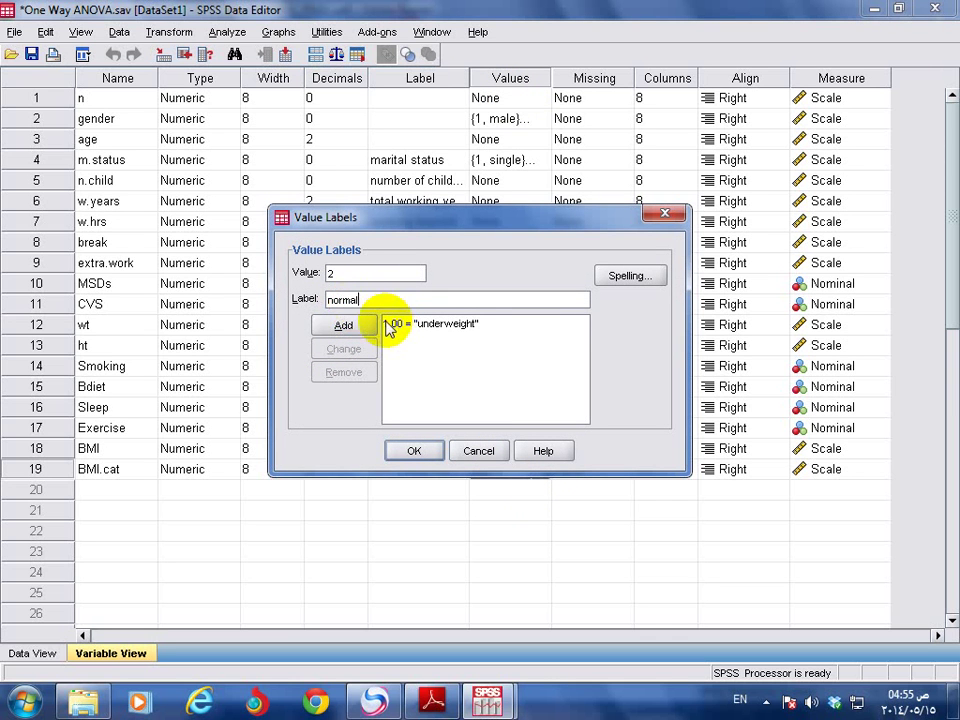
{"action": "left_click", "coordinate": [350, 325]}
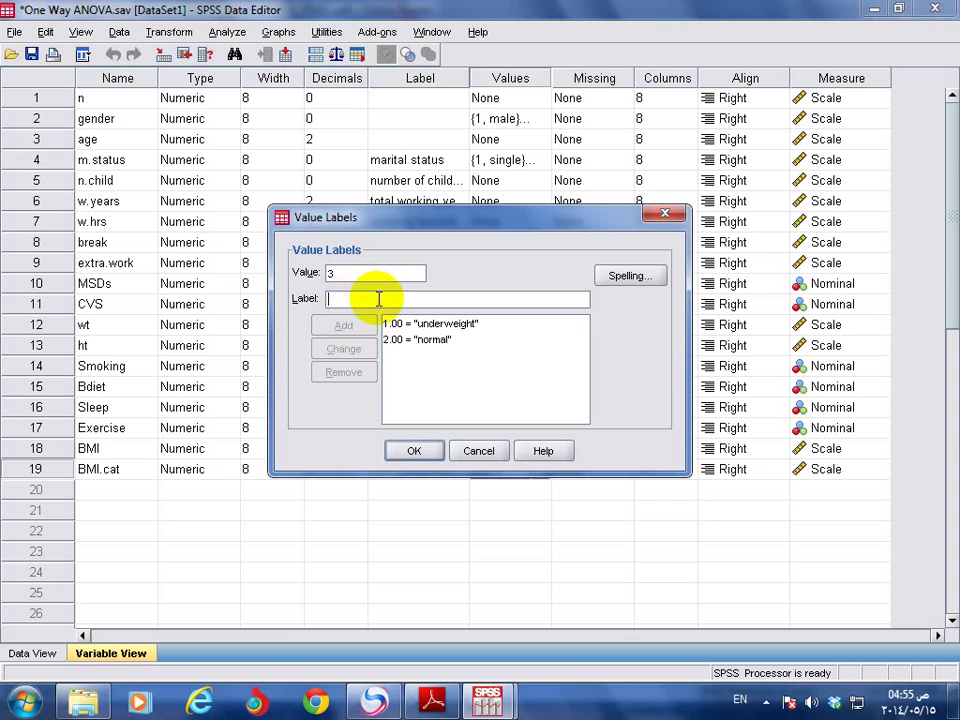
{"action": "left_click", "coordinate": [378, 298]}
{"action": "type", "text": "overweight"}
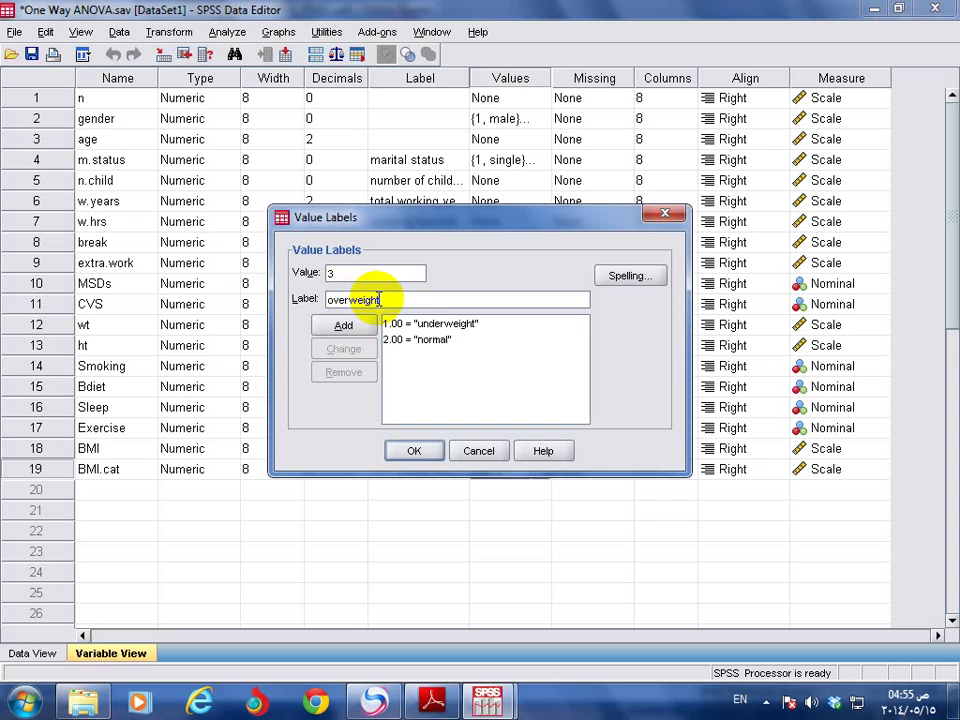
{"action": "left_click", "coordinate": [362, 327]}
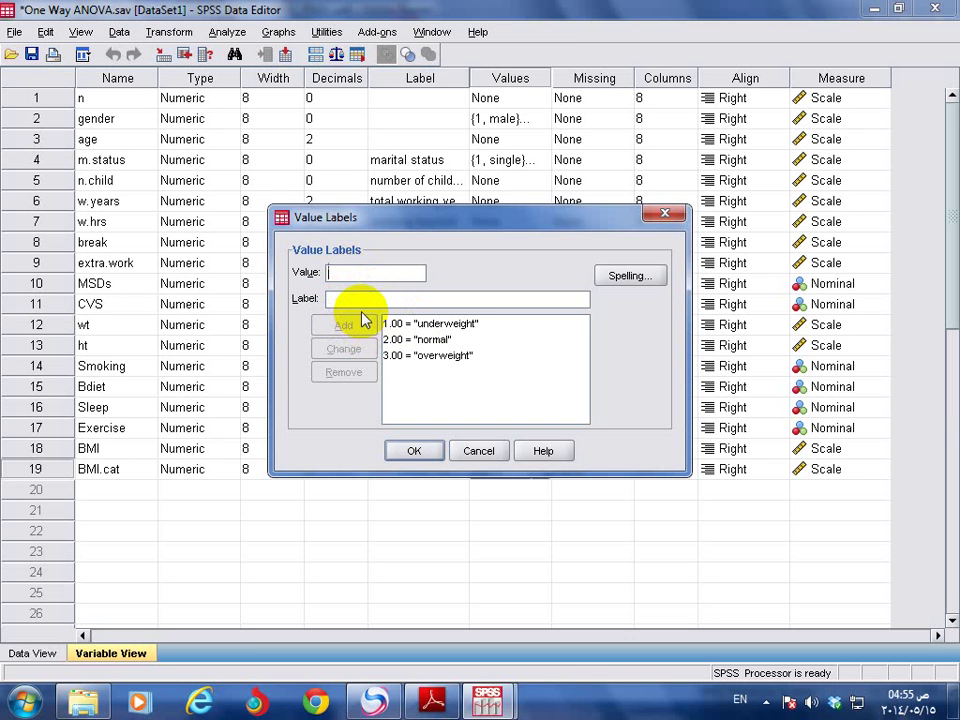
- Add the label "obese" for value 4 and apply the value labels to BMI.cat
{"action": "left_click", "coordinate": [378, 299]}
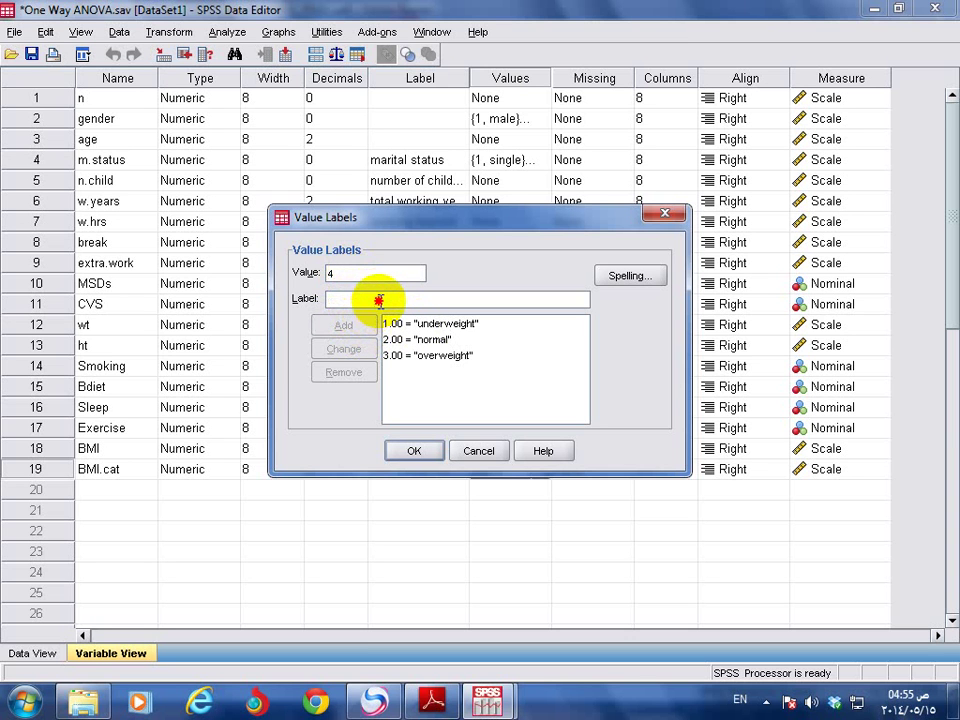
{"action": "type", "text": "obese"}
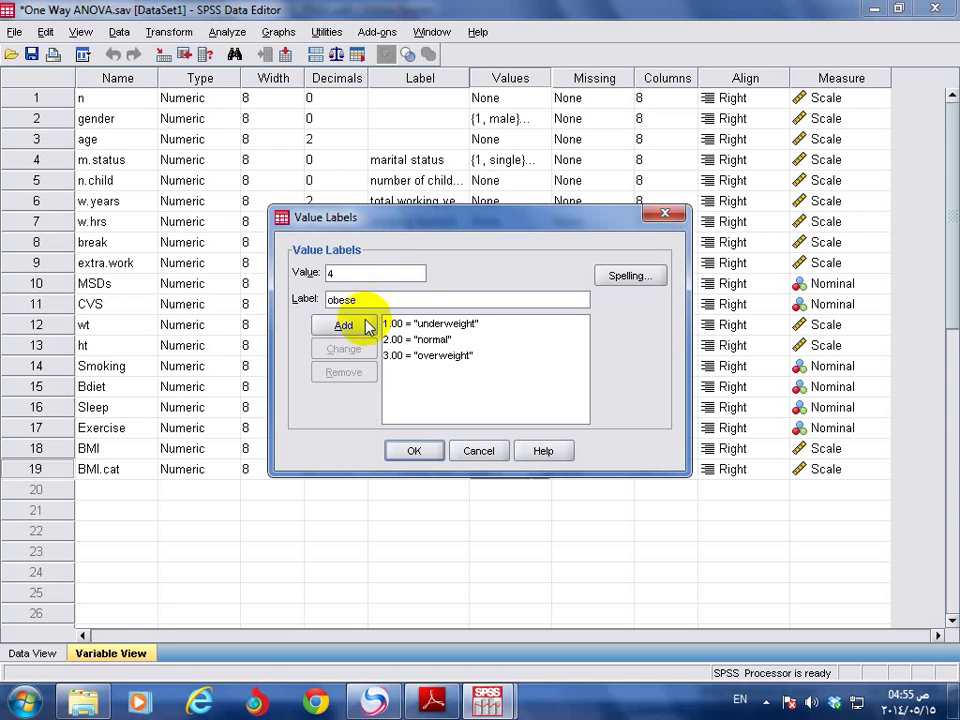
{"action": "left_click", "coordinate": [350, 330]}
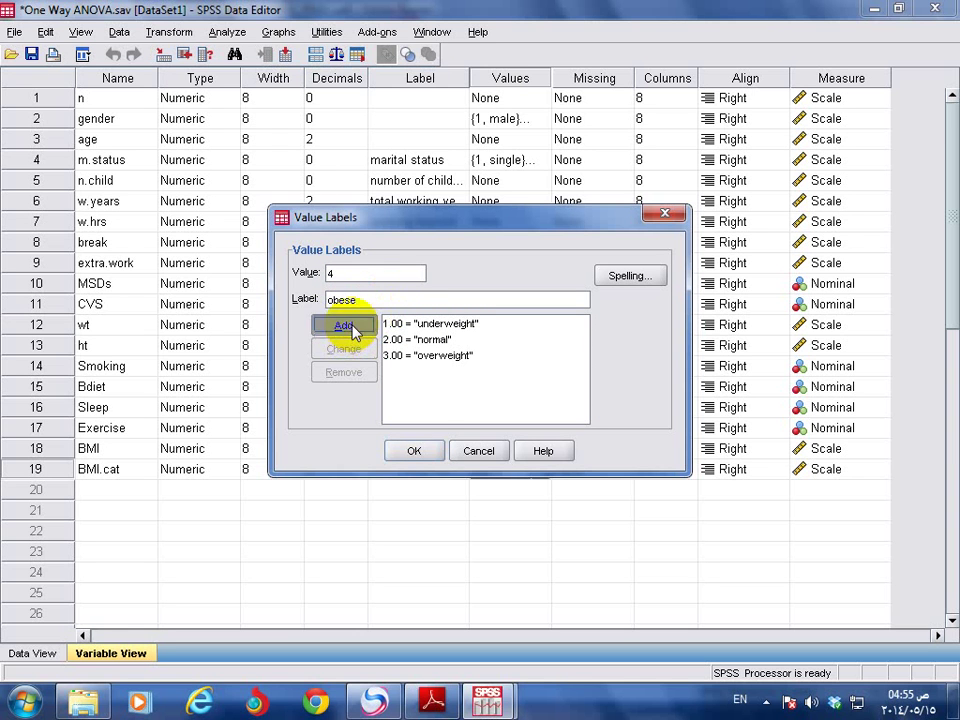
{"action": "left_click", "coordinate": [417, 452]}
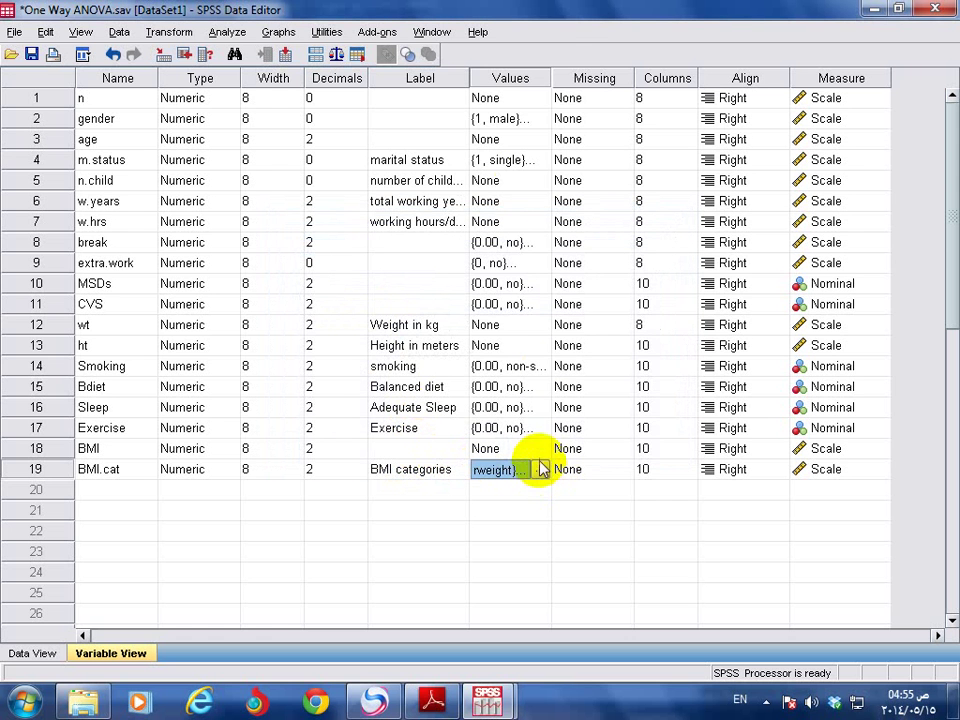
- Widen the Values column and set the measurement level of BMI.cat to Ordinal
{"action": "left_click_drag", "start_coordinate": [553, 77], "coordinate": [595, 77]}
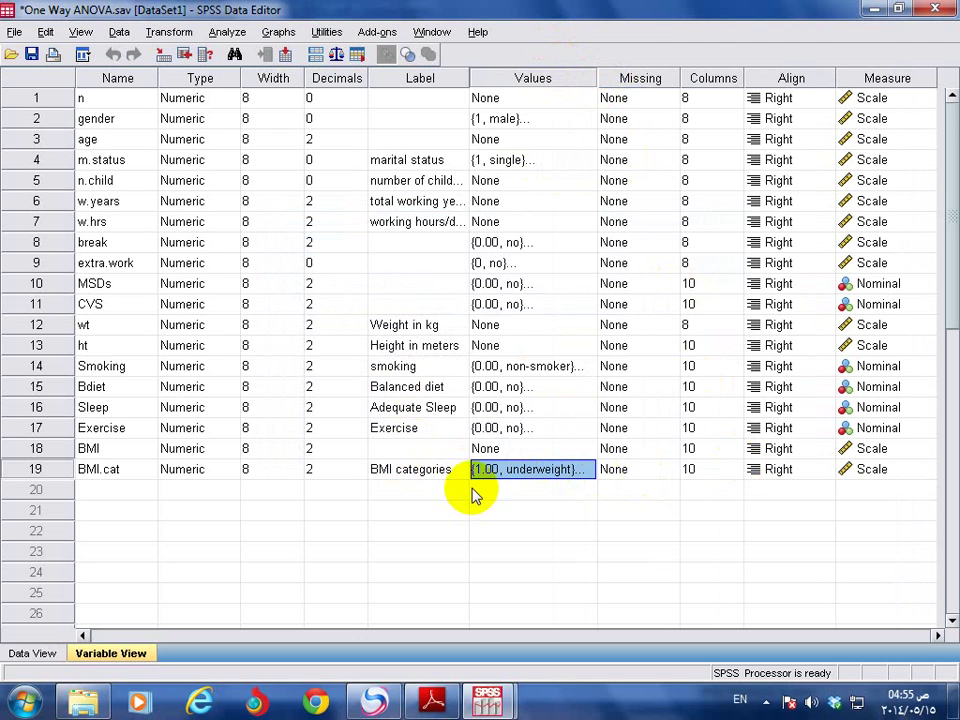
{"action": "left_click", "coordinate": [112, 475]}
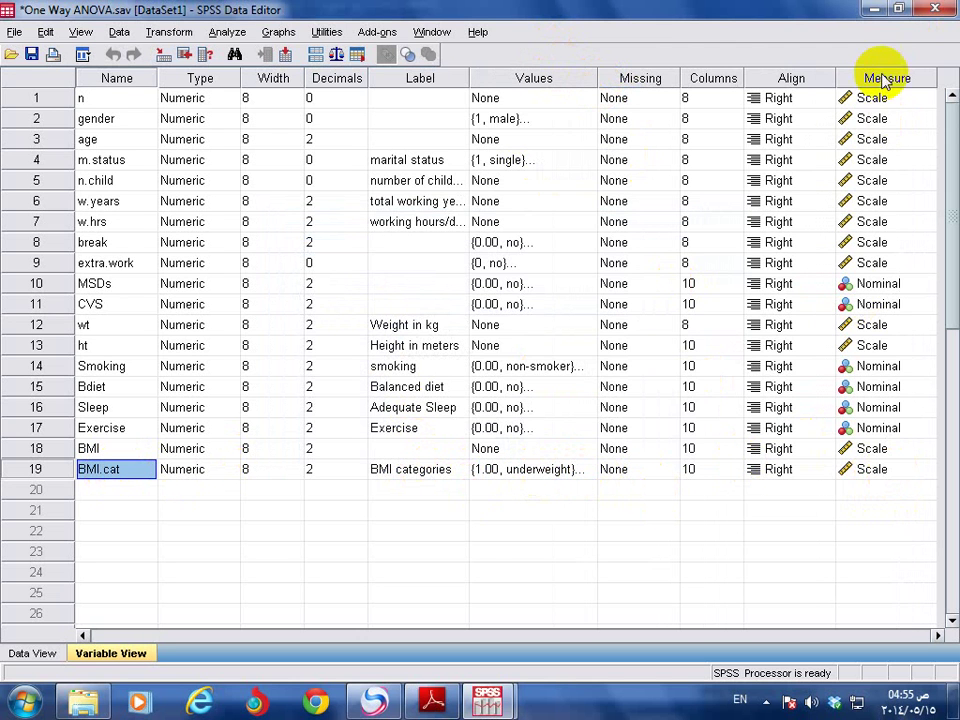
{"action": "left_click", "coordinate": [898, 481]}
{"action": "left_click", "coordinate": [898, 480]}
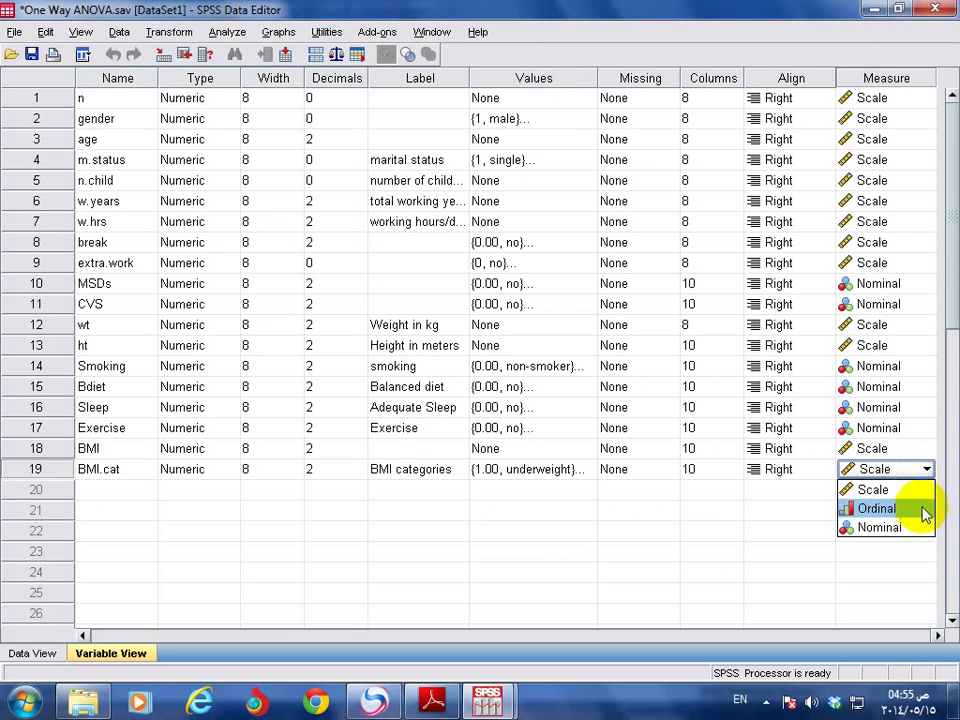
{"action": "left_click", "coordinate": [924, 510]}
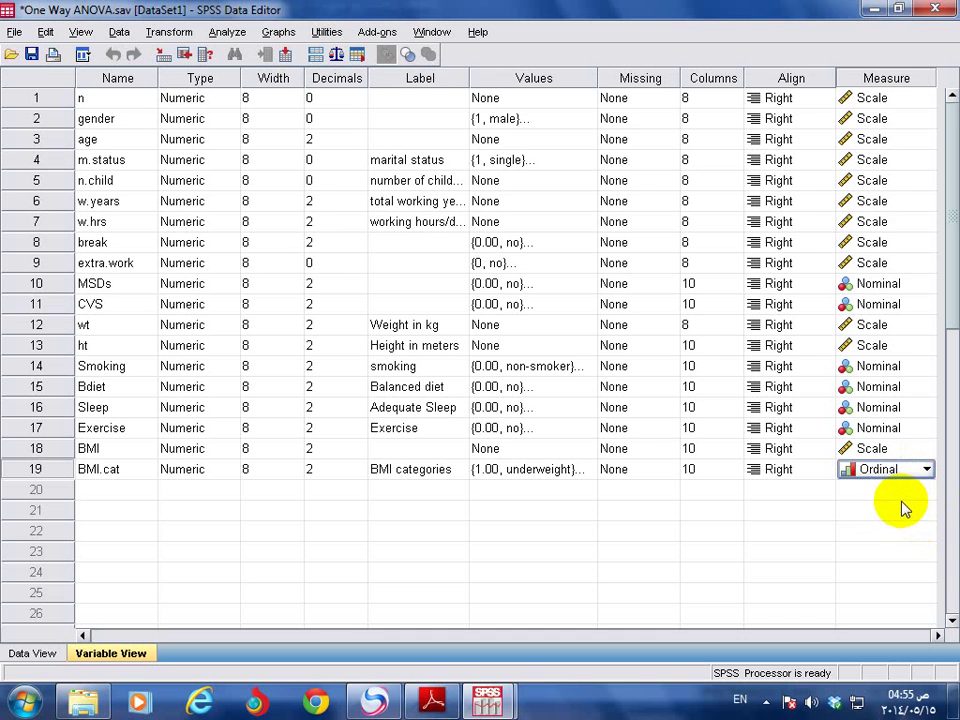
- Review age and BMI categories in question 2 of the exercises PDF in Adobe Reader, then return to the SPSS Data Editor
{"action": "left_click", "coordinate": [449, 700]}
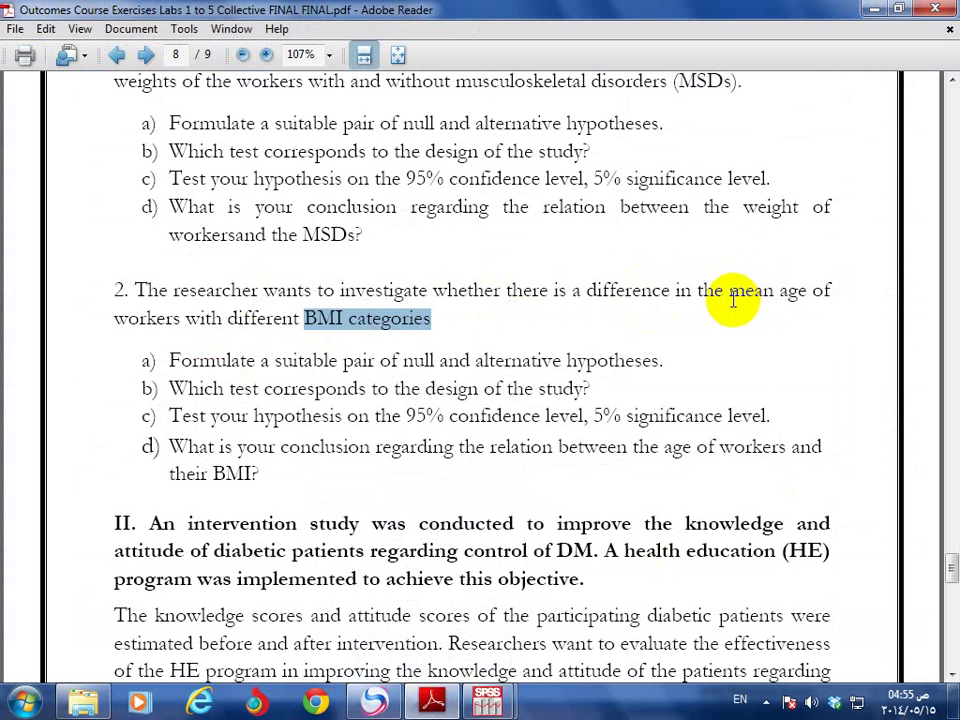
{"action": "left_click_drag", "start_coordinate": [780, 295], "coordinate": [806, 295]}
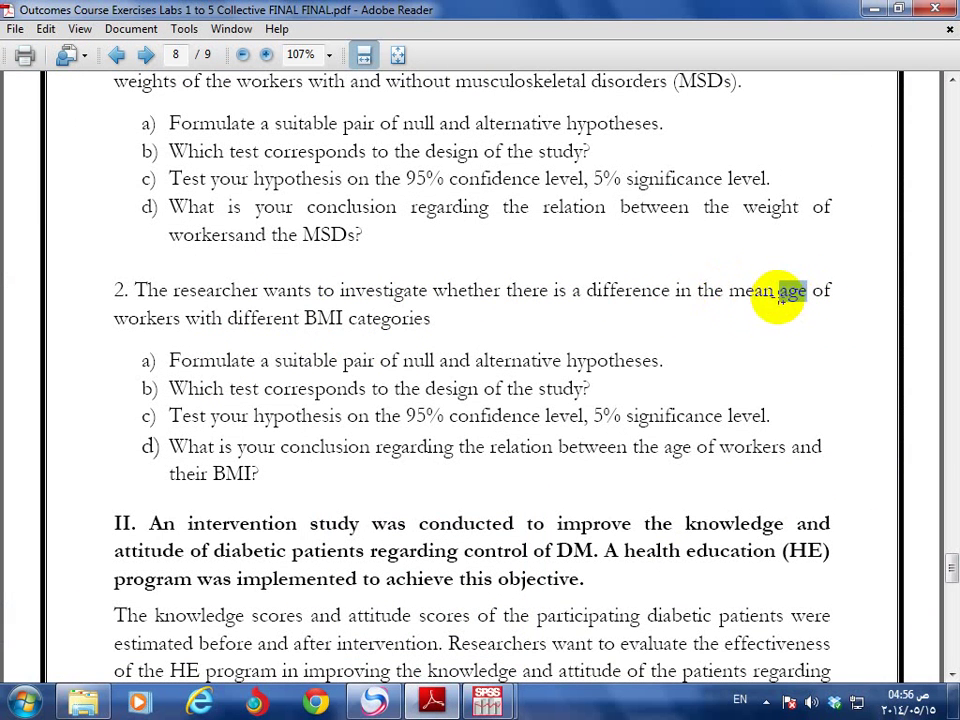
{"action": "left_click_drag", "start_coordinate": [305, 319], "coordinate": [386, 324]}
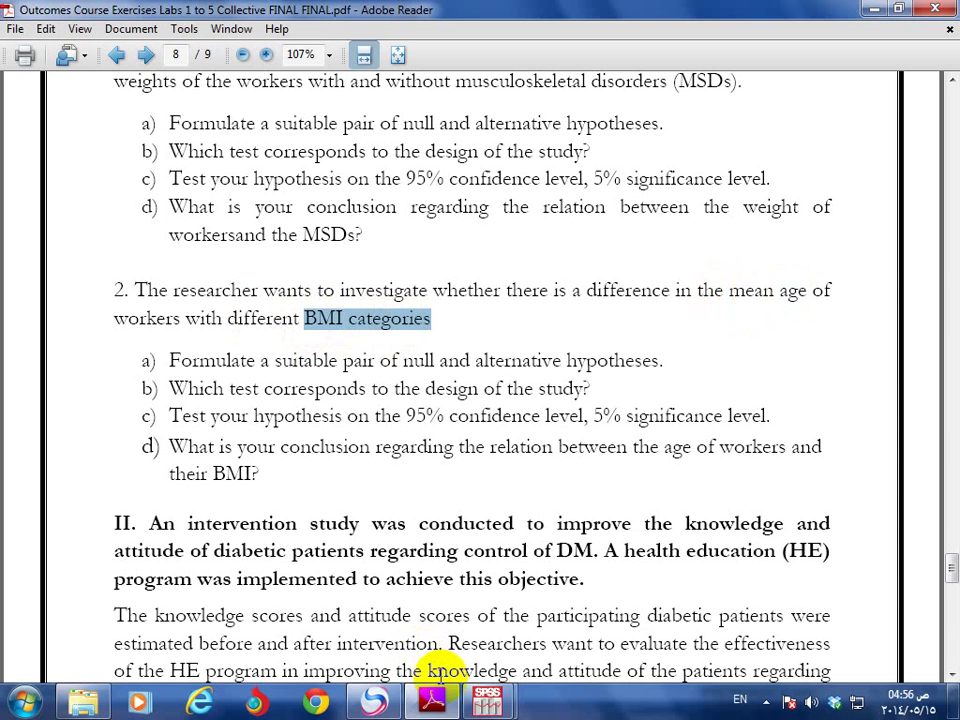
{"action": "mouse_move", "coordinate": [487, 702]}
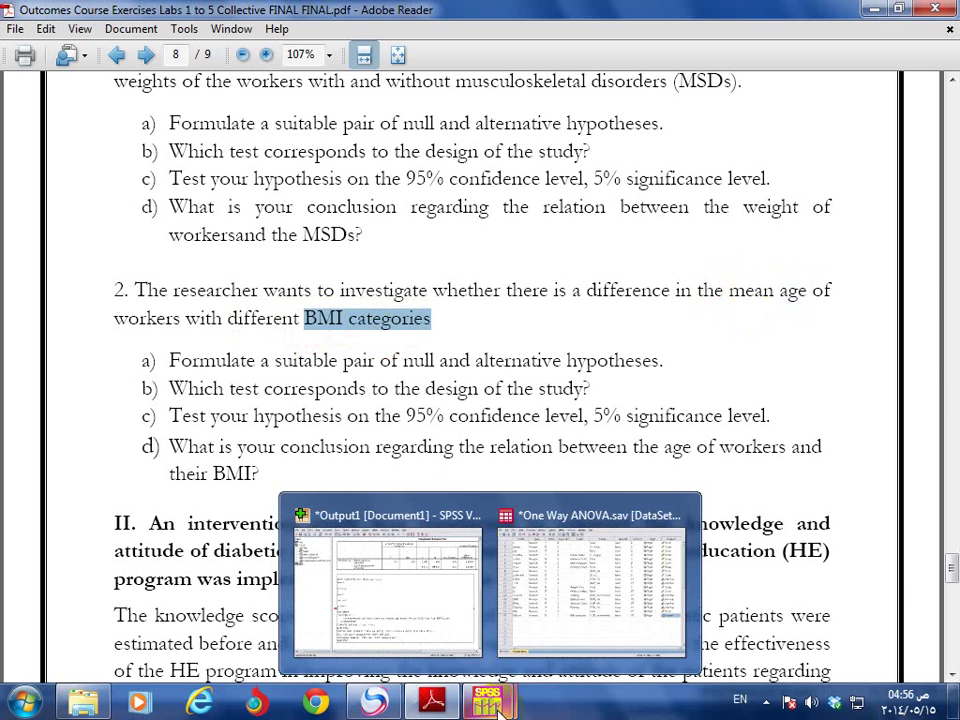
{"action": "left_click", "coordinate": [561, 600]}
{"action": "left_click", "coordinate": [561, 600]}
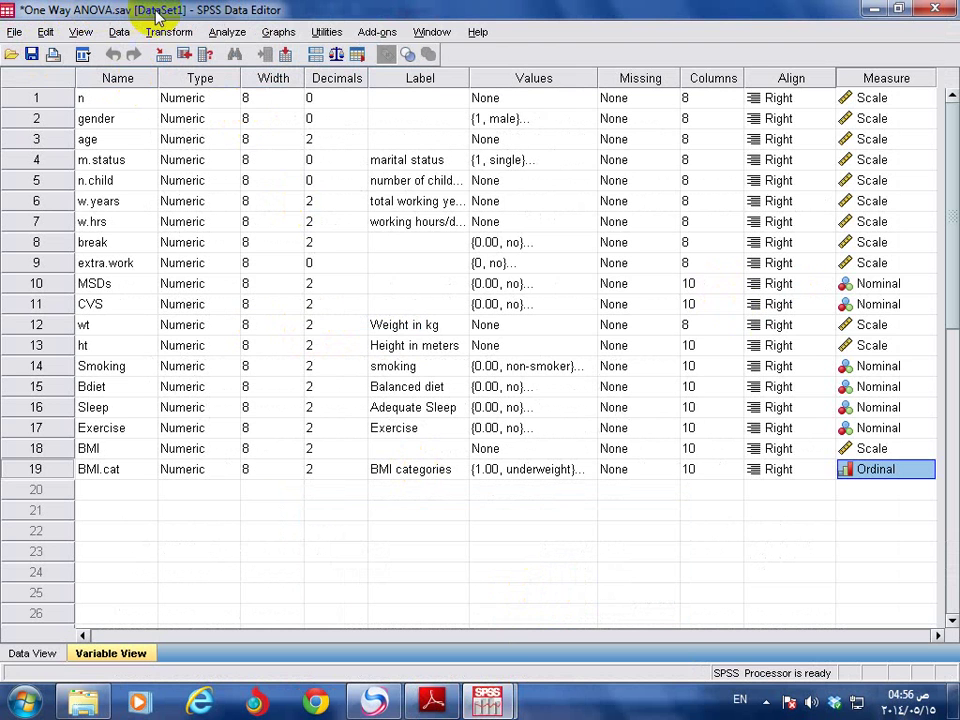
- Start a One-Way ANOVA comparison of means with age as the dependent variable
{"action": "left_click", "coordinate": [227, 32]}
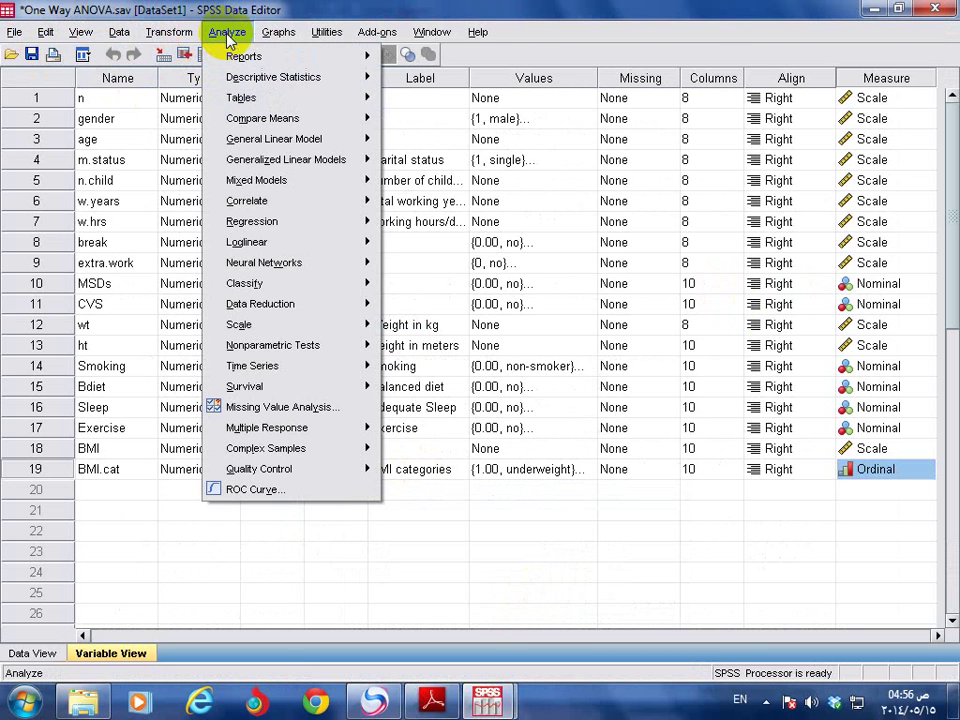
{"action": "mouse_move", "coordinate": [290, 80]}
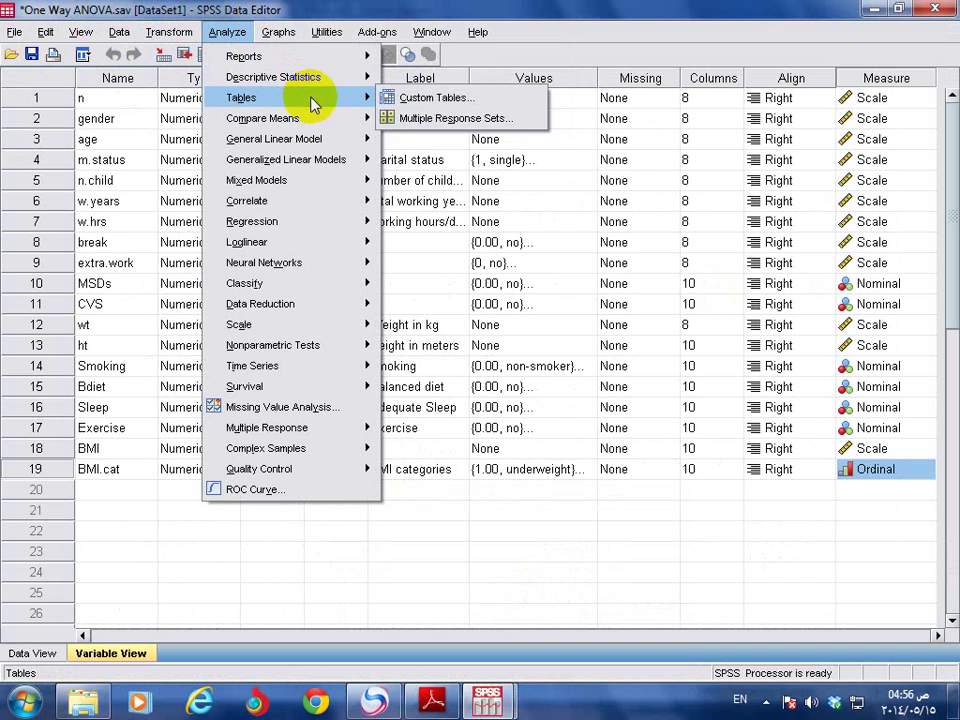
{"action": "mouse_move", "coordinate": [354, 125]}
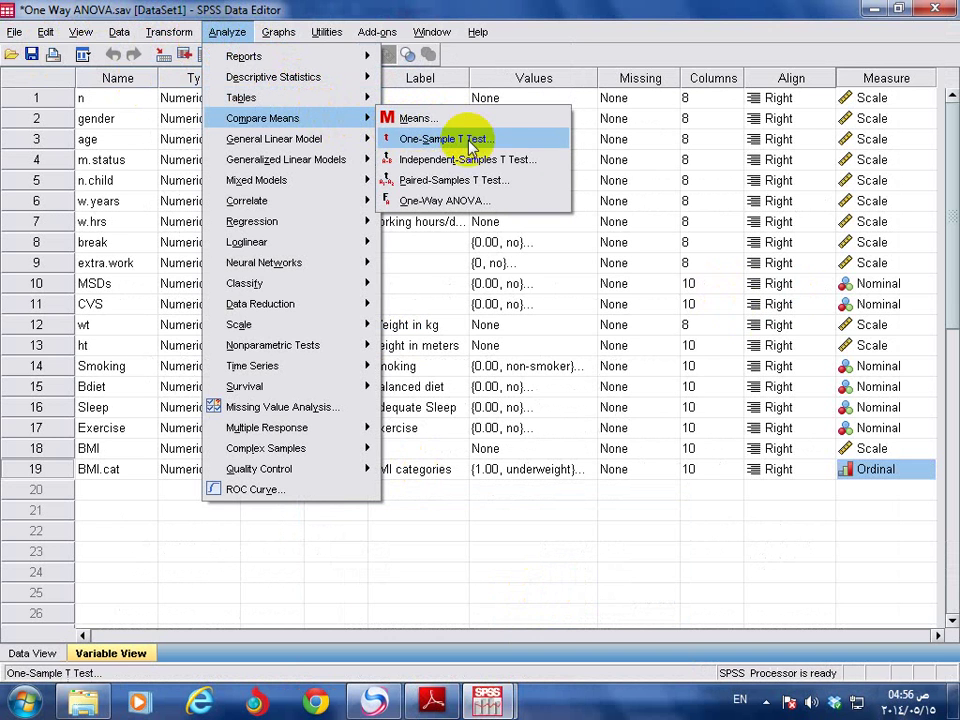
{"action": "left_click", "coordinate": [513, 203]}
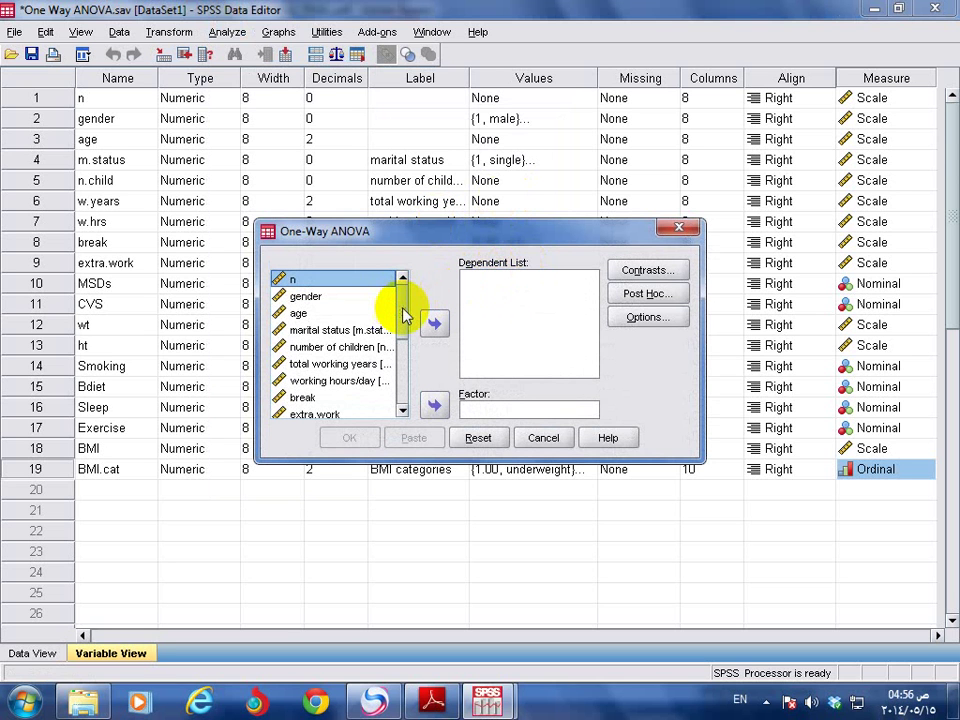
{"action": "left_click_drag", "start_coordinate": [404, 316], "coordinate": [404, 325]}
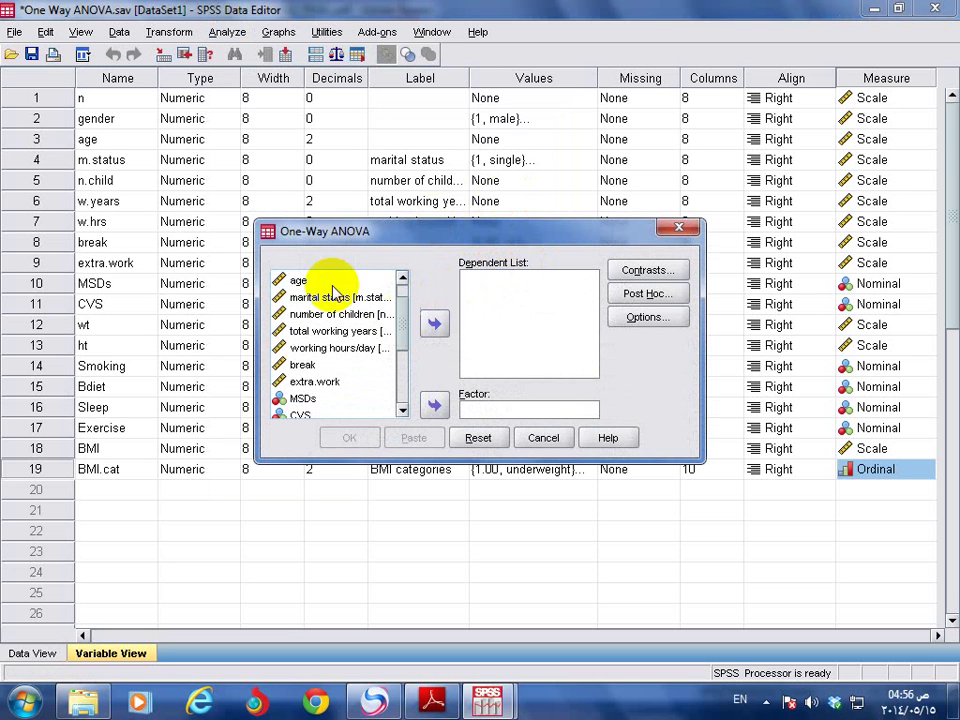
{"action": "left_click", "coordinate": [300, 280]}
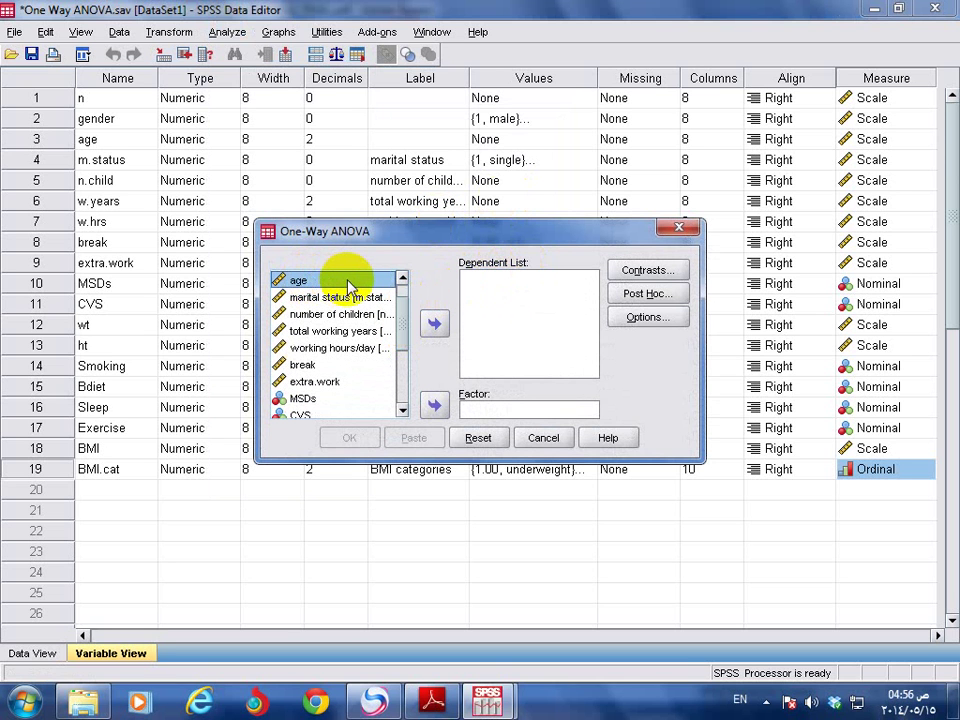
{"action": "left_click", "coordinate": [433, 323]}
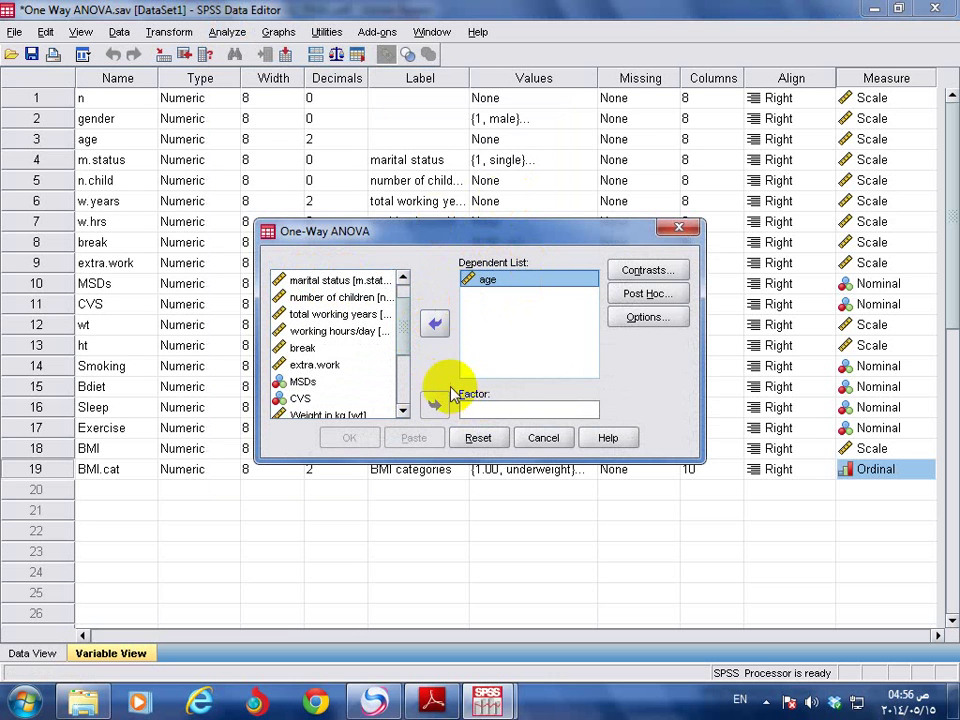
- Assign BMI categories [BMI.cat] as the factor of the One-Way ANOVA
{"action": "left_click_drag", "start_coordinate": [404, 341], "coordinate": [398, 368]}
{"action": "left_click", "coordinate": [312, 342]}
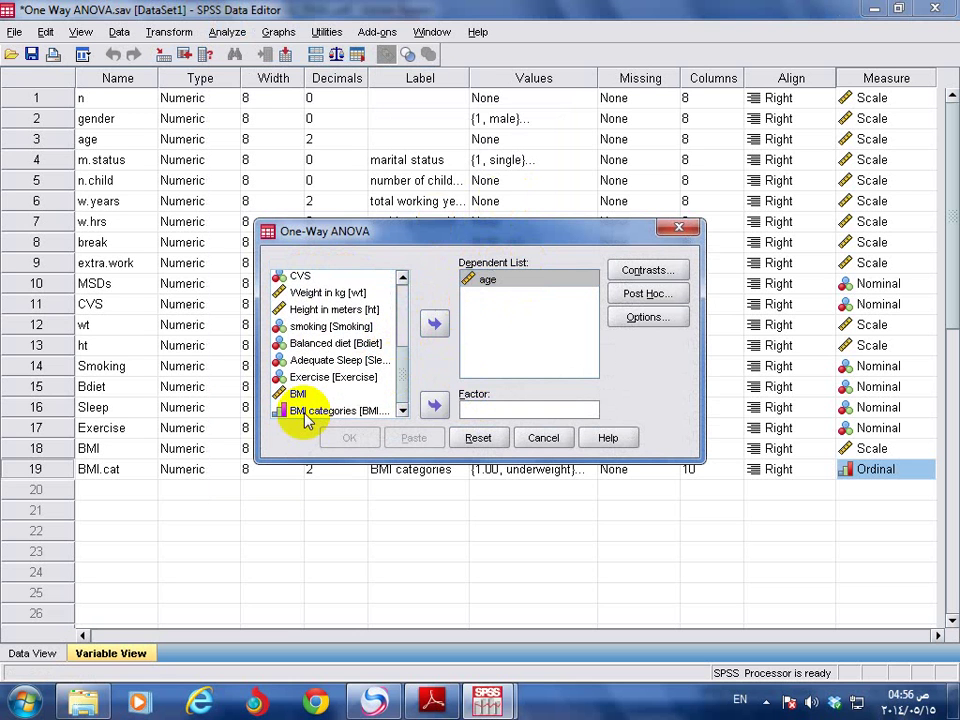
{"action": "left_click", "coordinate": [288, 410]}
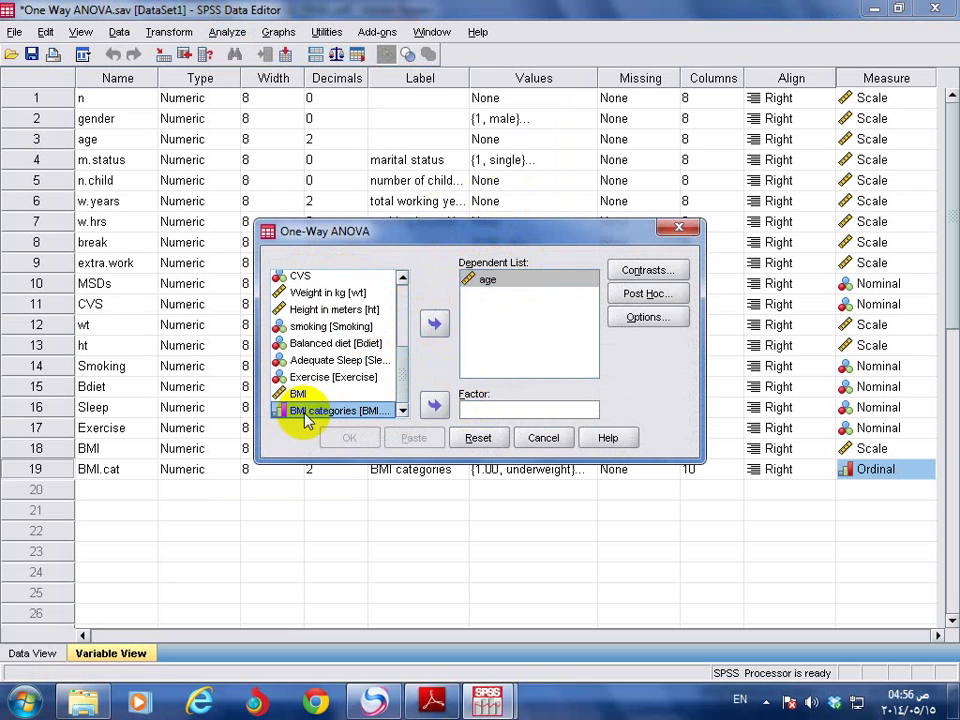
{"action": "left_click", "coordinate": [436, 408]}
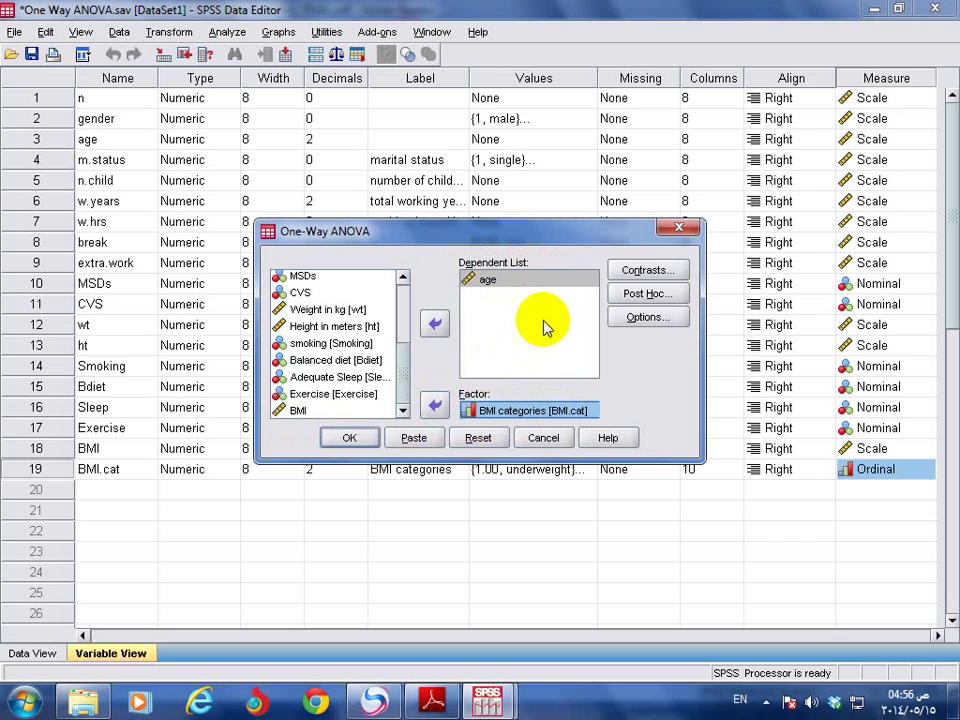
- Add the Bonferroni post hoc test to the One-Way ANOVA of age by BMI categories and run the analysis
{"action": "left_click", "coordinate": [666, 297]}
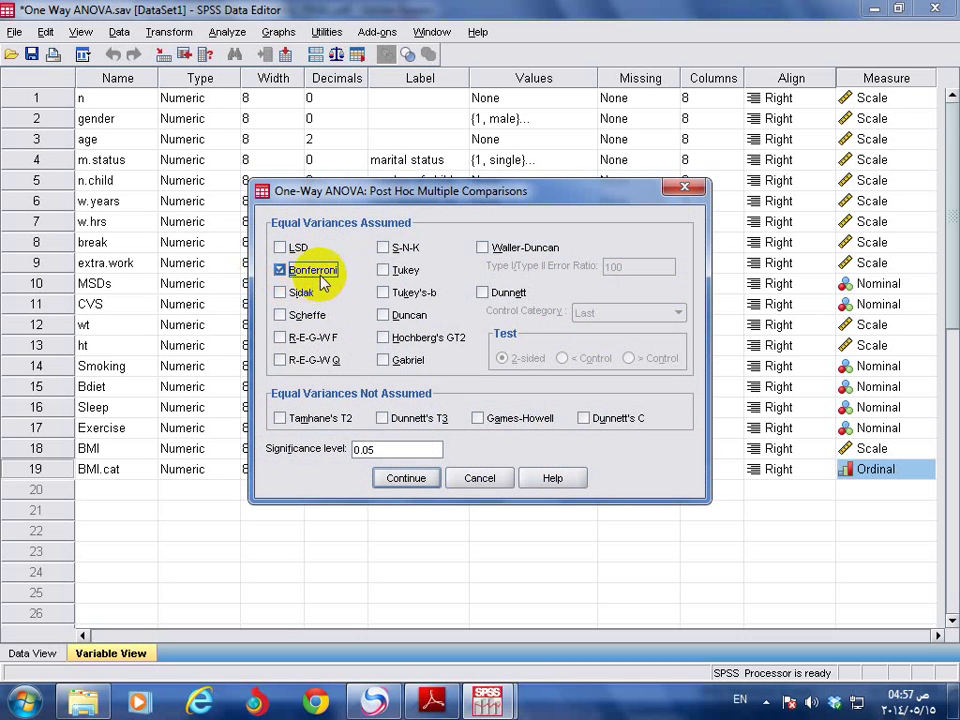
{"action": "left_click", "coordinate": [420, 479]}
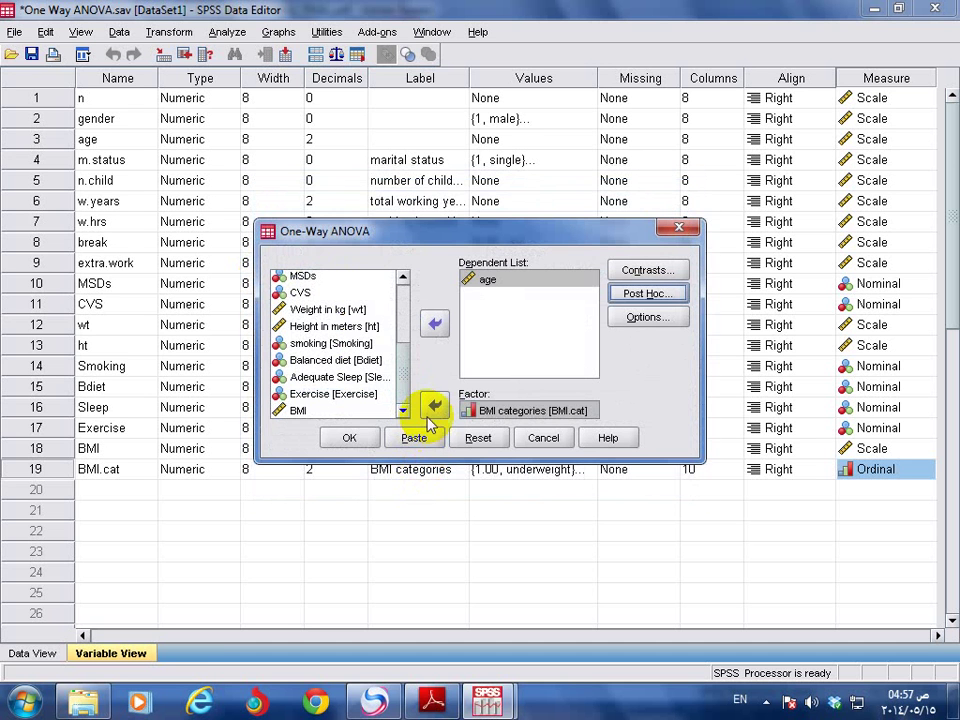
{"action": "left_click", "coordinate": [350, 440]}
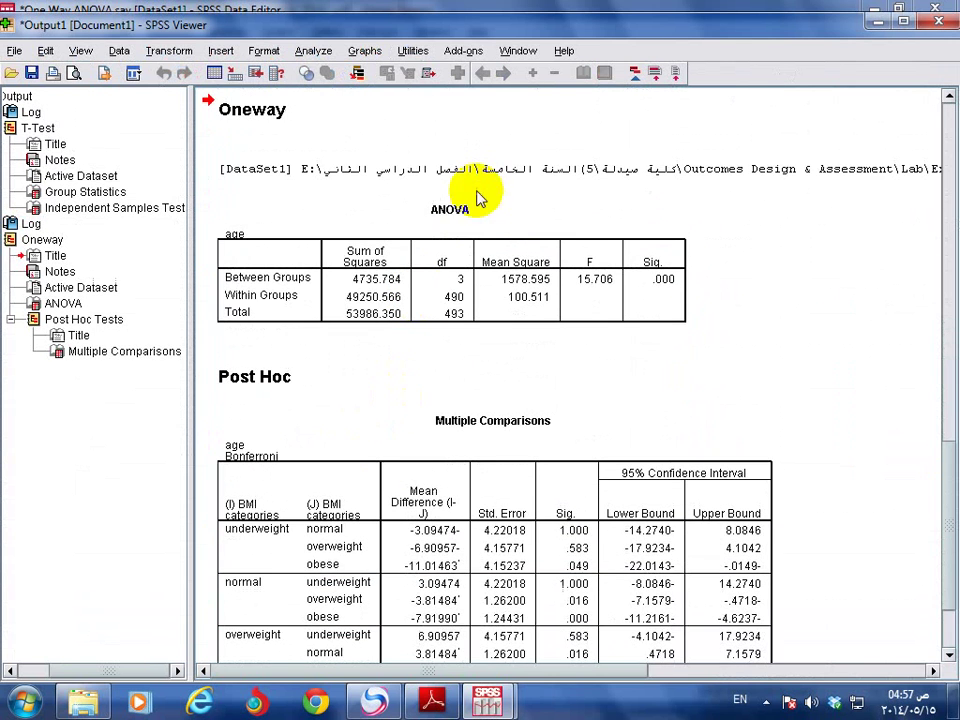
- Examine the ANOVA and Bonferroni Multiple Comparisons tables in the output, then return to the Data Editor
{"action": "scroll", "coordinate": [455, 380], "scroll_direction": "up", "scroll_amount": 3}
{"action": "scroll", "coordinate": [445, 435], "scroll_direction": "down", "scroll_amount": 6}
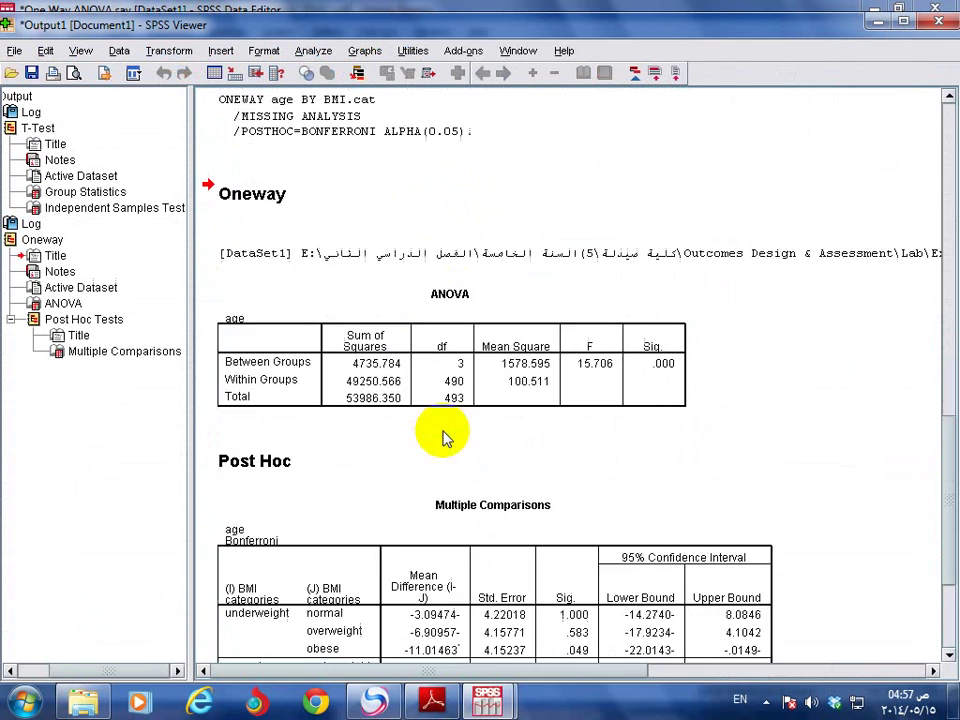
{"action": "scroll", "coordinate": [465, 225], "scroll_direction": "up", "scroll_amount": 3}
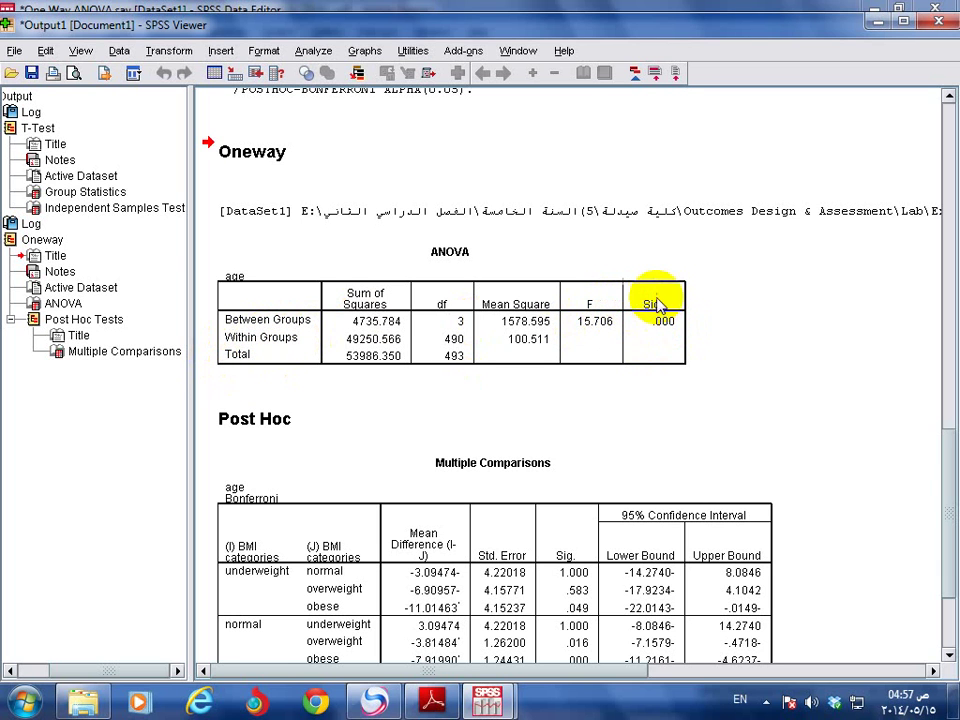
{"action": "scroll", "coordinate": [476, 328], "scroll_direction": "down", "scroll_amount": 3}
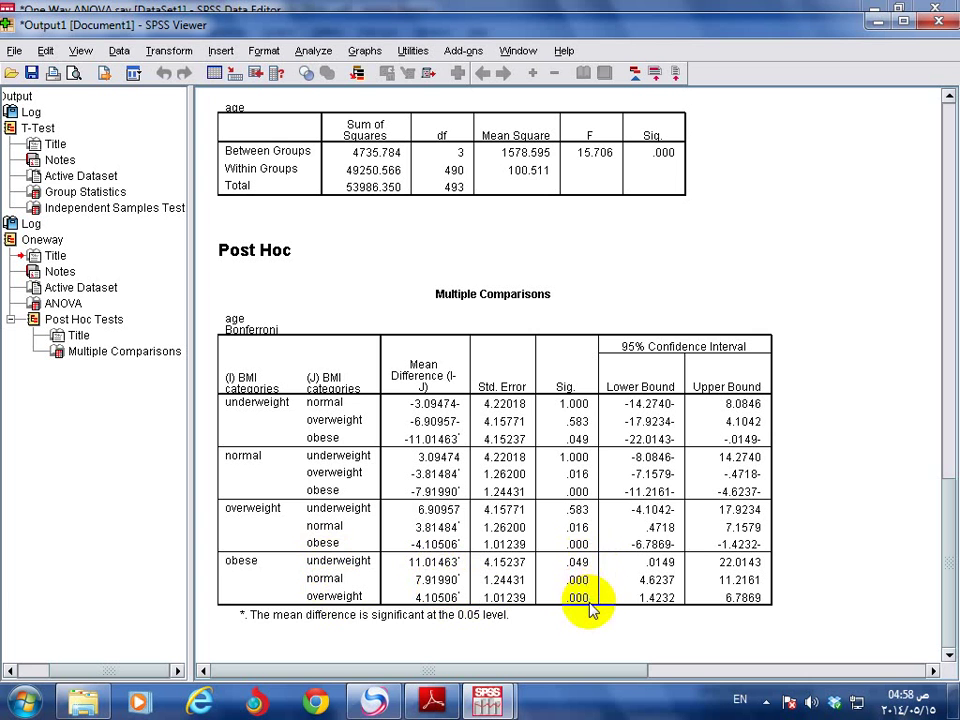
{"action": "left_click", "coordinate": [480, 703]}
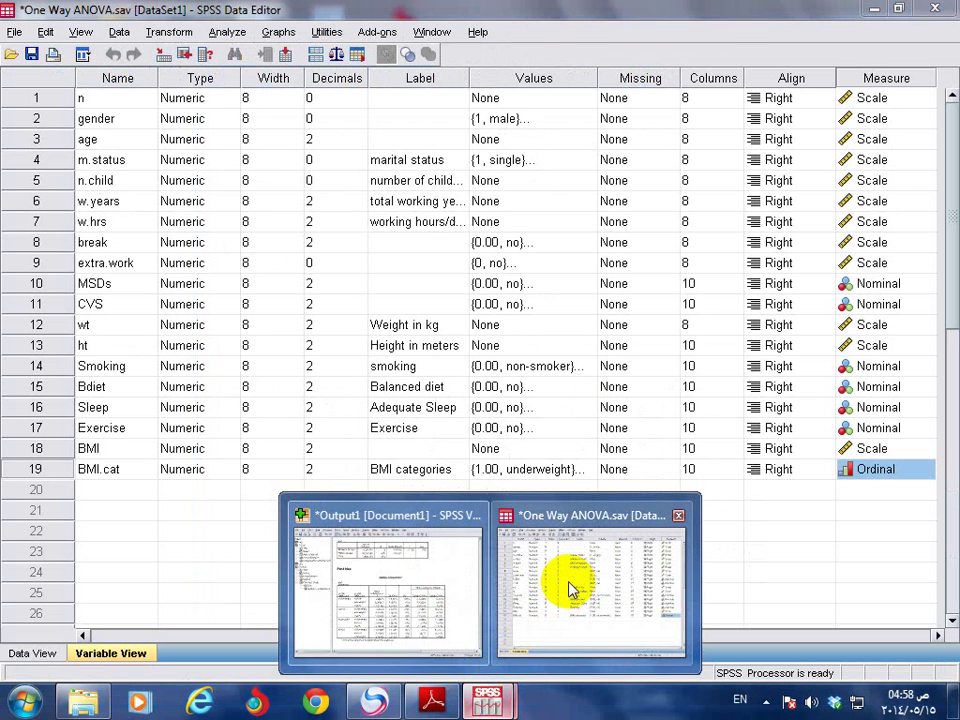
{"action": "left_click", "coordinate": [570, 590]}
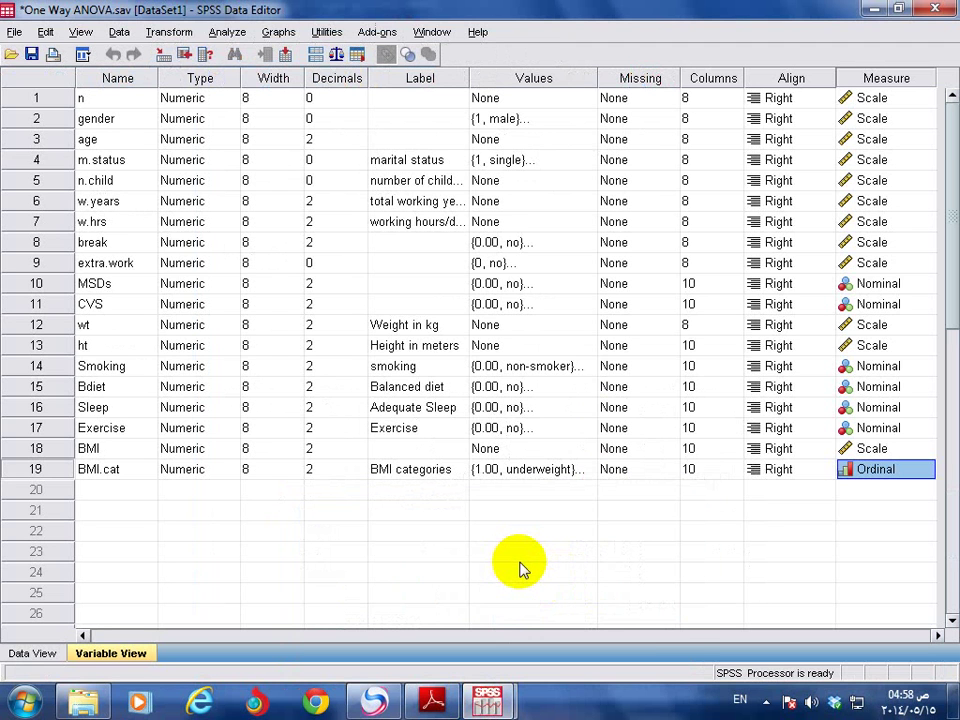
- Switch to the exercises PDF in Adobe Reader and review question 2 d) on the relation between workers' age and BMI
{"action": "mouse_move", "coordinate": [478, 703]}
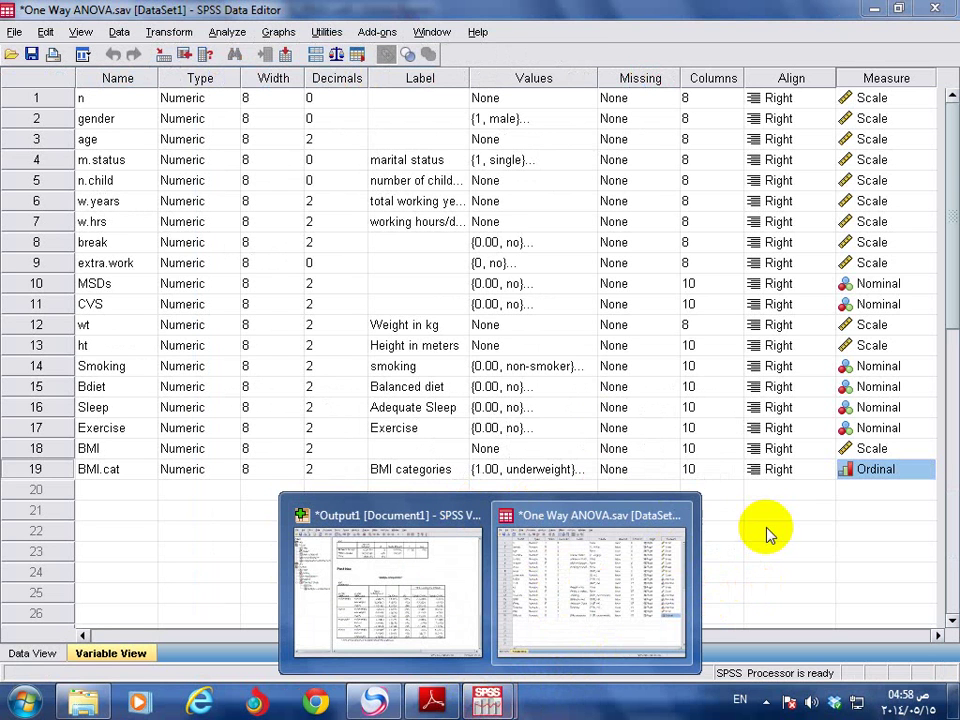
{"action": "left_click", "coordinate": [430, 705]}
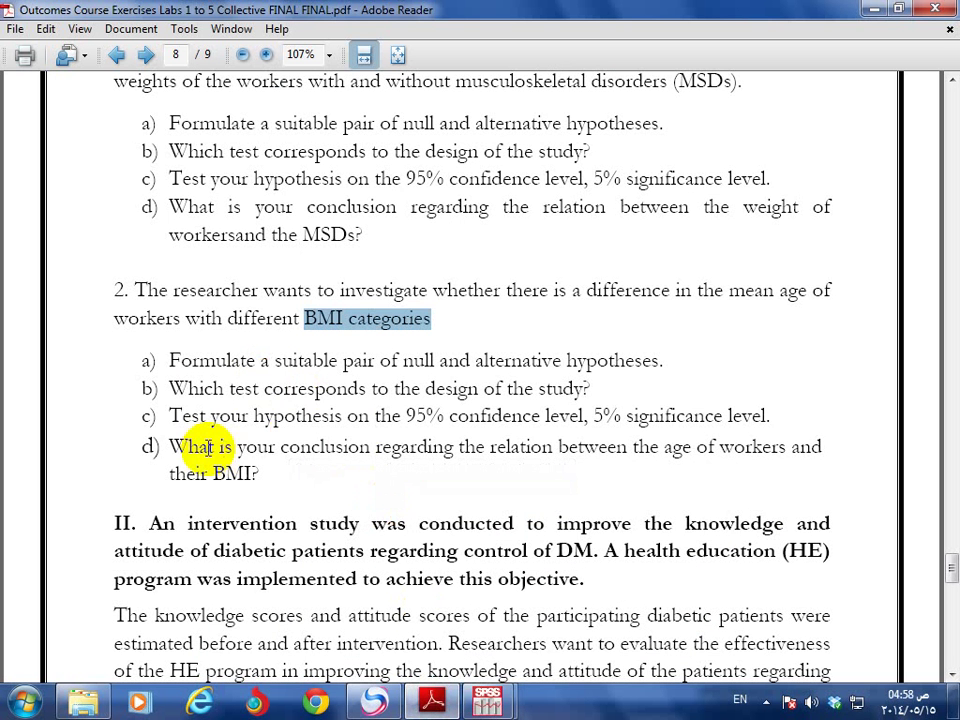
{"action": "left_click_drag", "start_coordinate": [168, 446], "coordinate": [250, 483]}
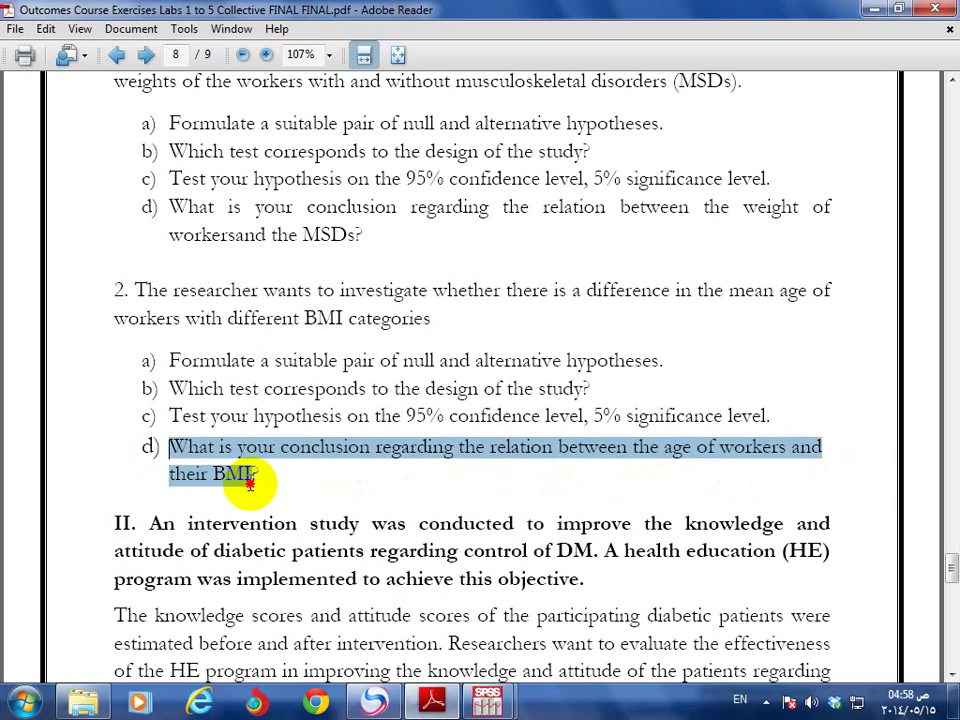
{"action": "left_click", "coordinate": [260, 478]}
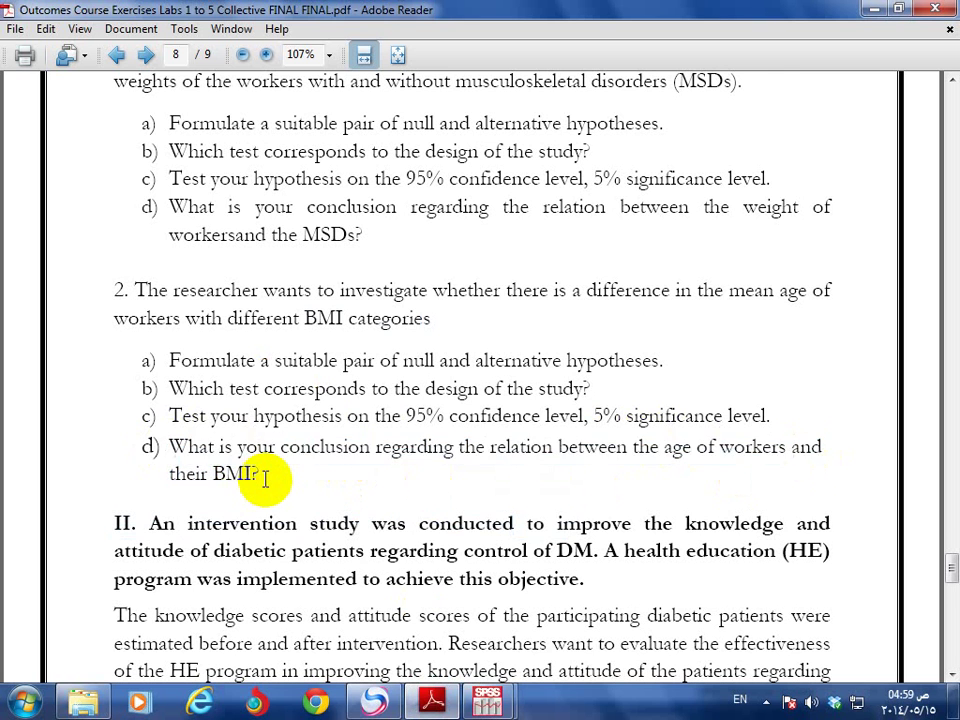
- Read the description of exercise II in the PDF, covering the health education intervention study and its knowledge and attitude scores
{"action": "scroll", "coordinate": [268, 416], "scroll_direction": "down", "scroll_amount": 6}
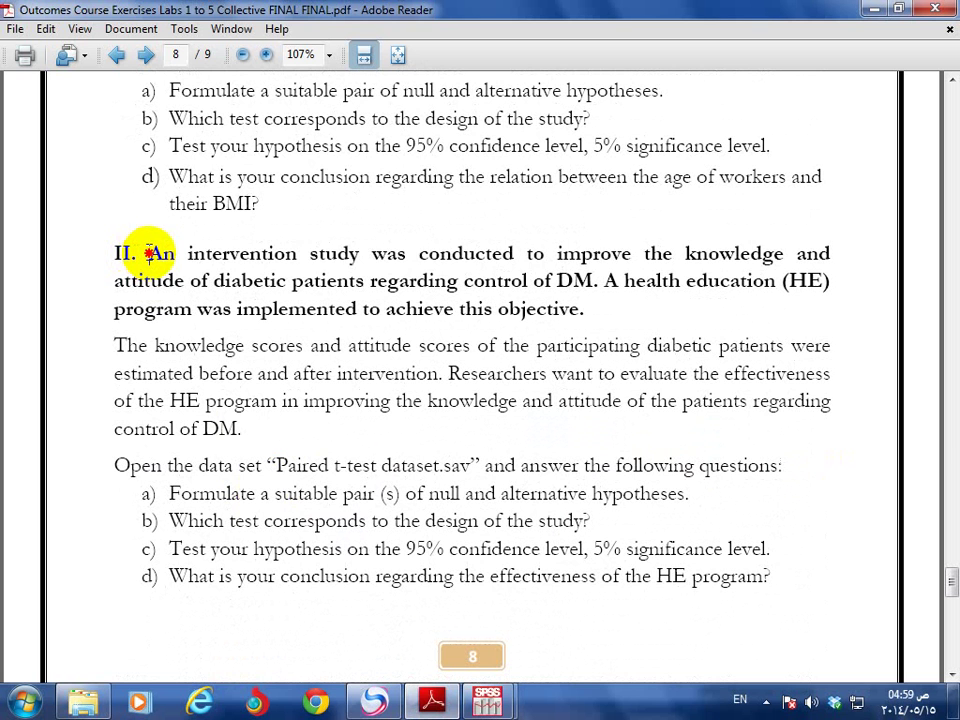
{"action": "mouse_move", "coordinate": [148, 253]}
{"action": "left_mouse_down"}
{"action": "mouse_move", "coordinate": [621, 246]}
{"action": "mouse_move", "coordinate": [823, 259]}
{"action": "mouse_move", "coordinate": [754, 279]}
{"action": "mouse_move", "coordinate": [246, 313]}
{"action": "mouse_move", "coordinate": [177, 288]}
{"action": "mouse_move", "coordinate": [491, 275]}
{"action": "mouse_move", "coordinate": [760, 286]}
{"action": "mouse_move", "coordinate": [827, 300]}
{"action": "left_mouse_up"}
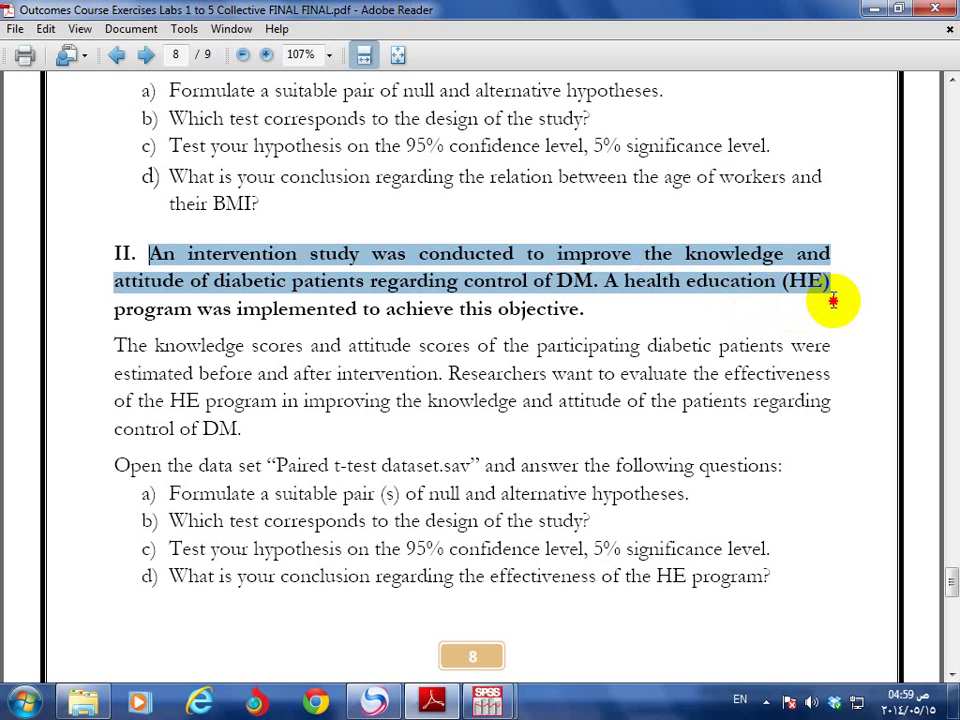
{"action": "left_click_drag", "start_coordinate": [832, 300], "coordinate": [583, 314]}
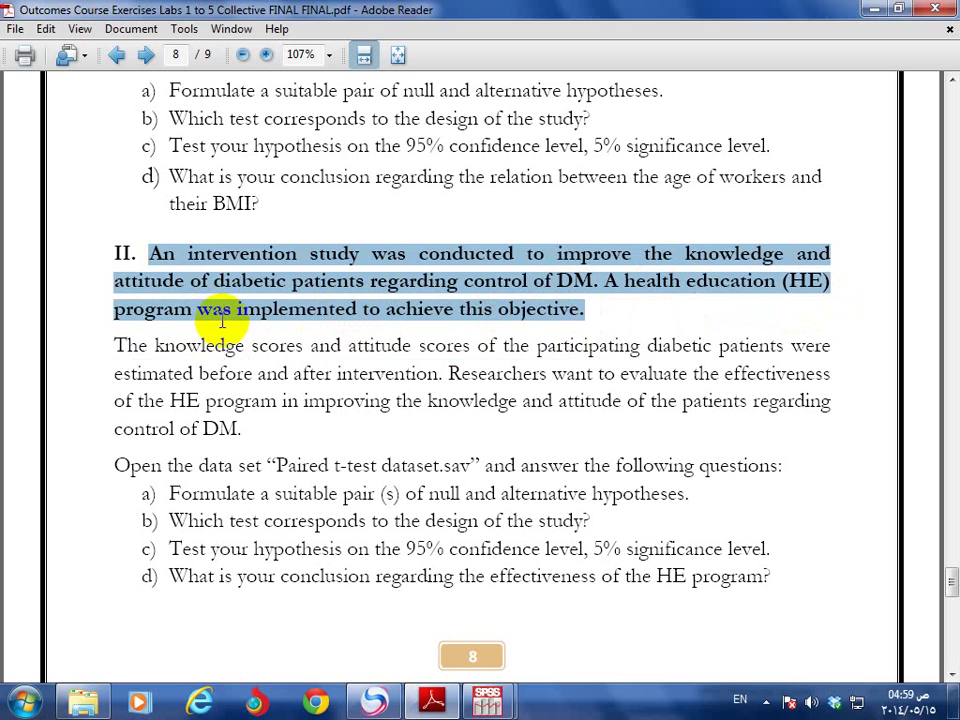
{"action": "left_click_drag", "start_coordinate": [110, 345], "coordinate": [556, 378]}
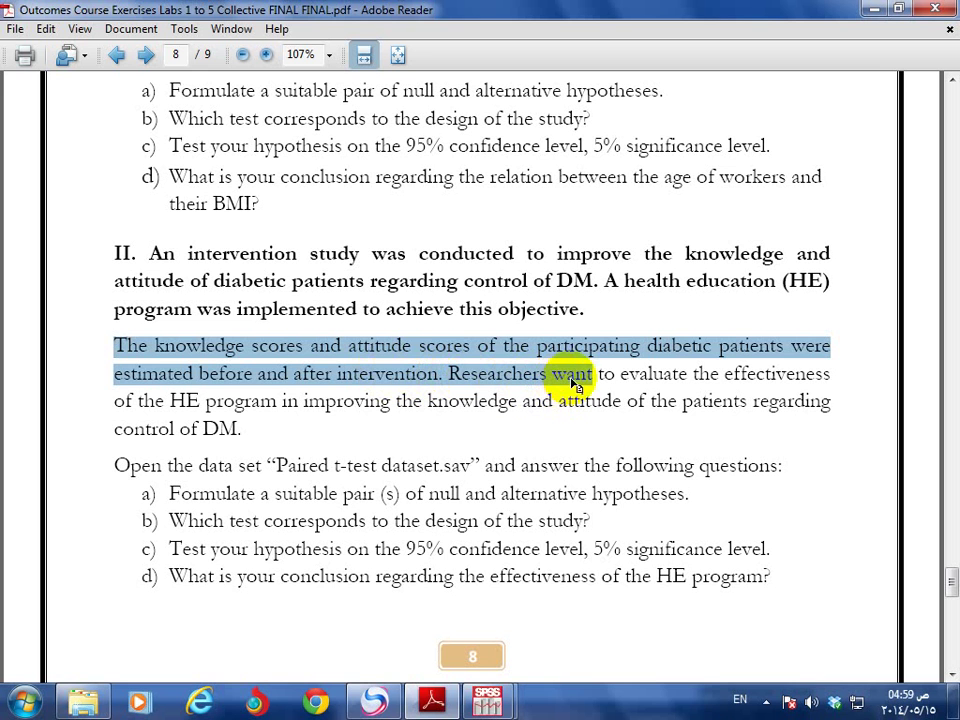
{"action": "left_click", "coordinate": [103, 347]}
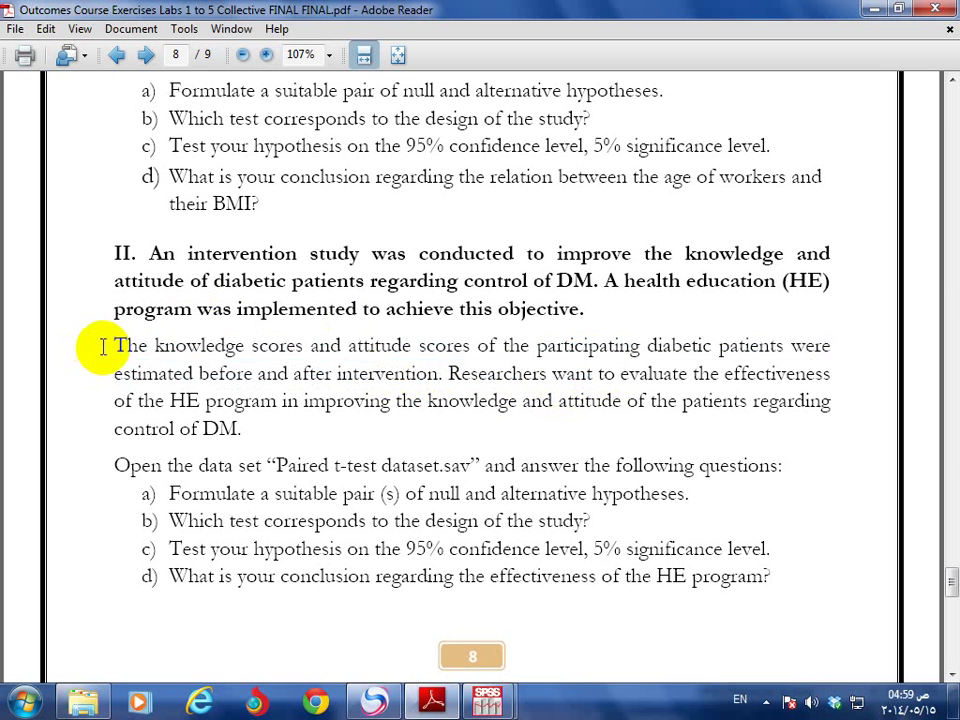
{"action": "left_click_drag", "start_coordinate": [103, 347], "coordinate": [245, 430]}
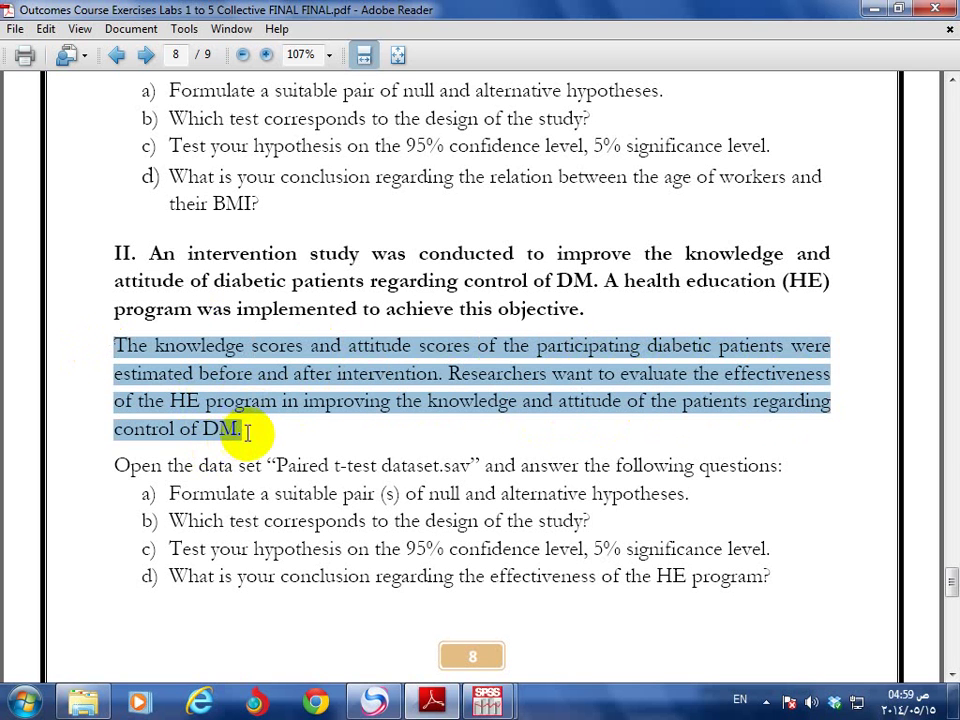
{"action": "left_click", "coordinate": [245, 430]}
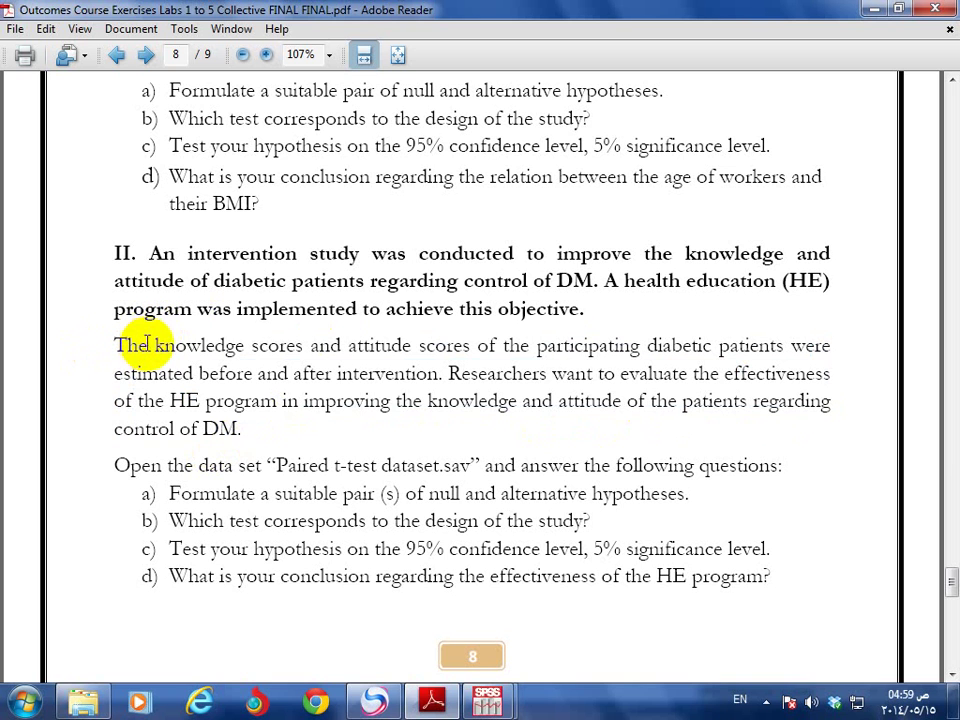
{"action": "left_click_drag", "start_coordinate": [155, 343], "coordinate": [446, 342]}
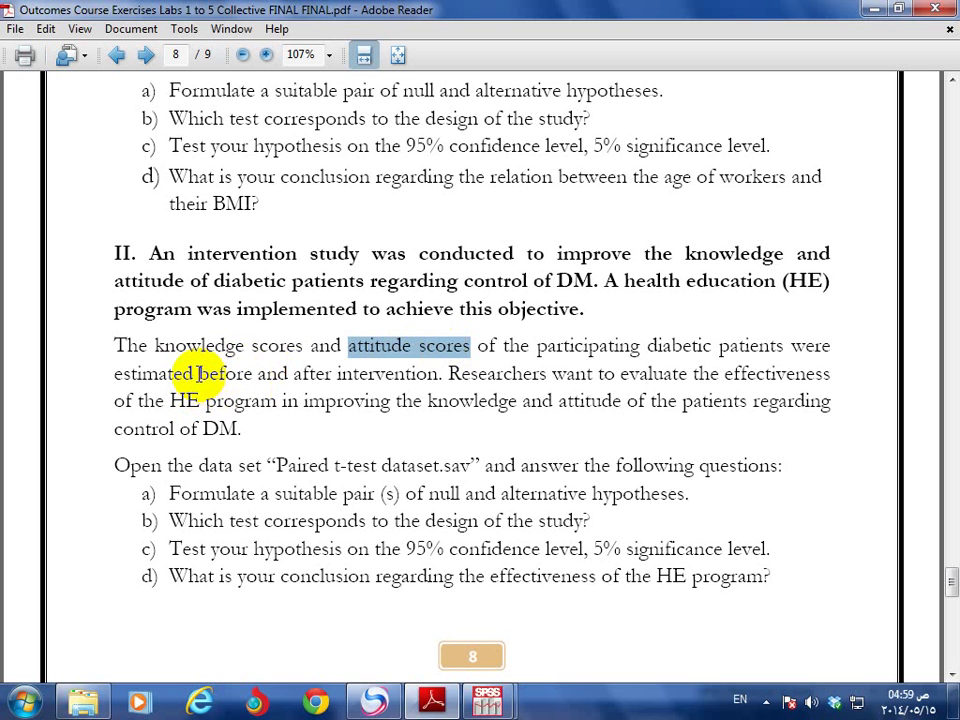
{"action": "left_click_drag", "start_coordinate": [198, 373], "coordinate": [318, 377]}
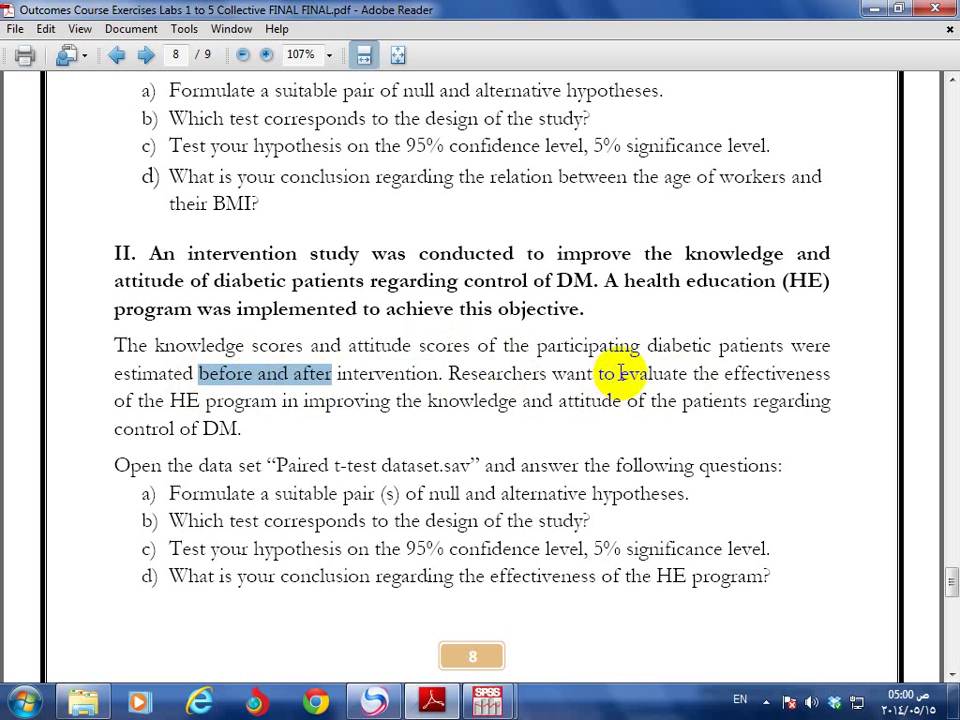
{"action": "left_click_drag", "start_coordinate": [621, 375], "coordinate": [268, 404]}
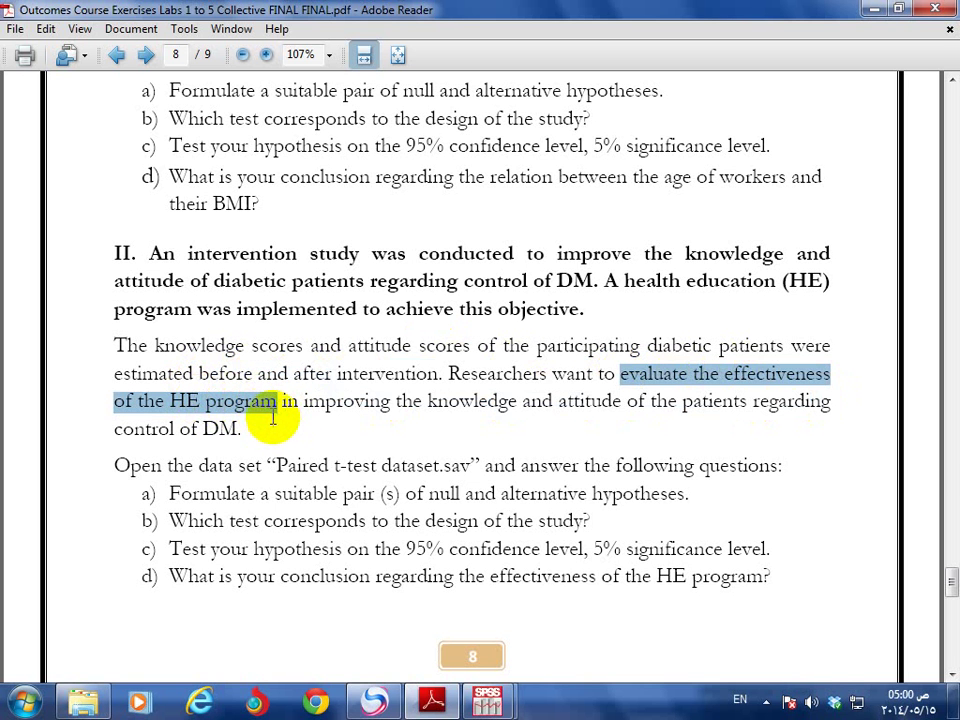
{"action": "left_click", "coordinate": [281, 403]}
- Find the data set required for exercise II in its instructions and highlight the file name “Paired t-test dataset.sav”
{"action": "scroll", "coordinate": [246, 456], "scroll_direction": "down", "scroll_amount": 3}
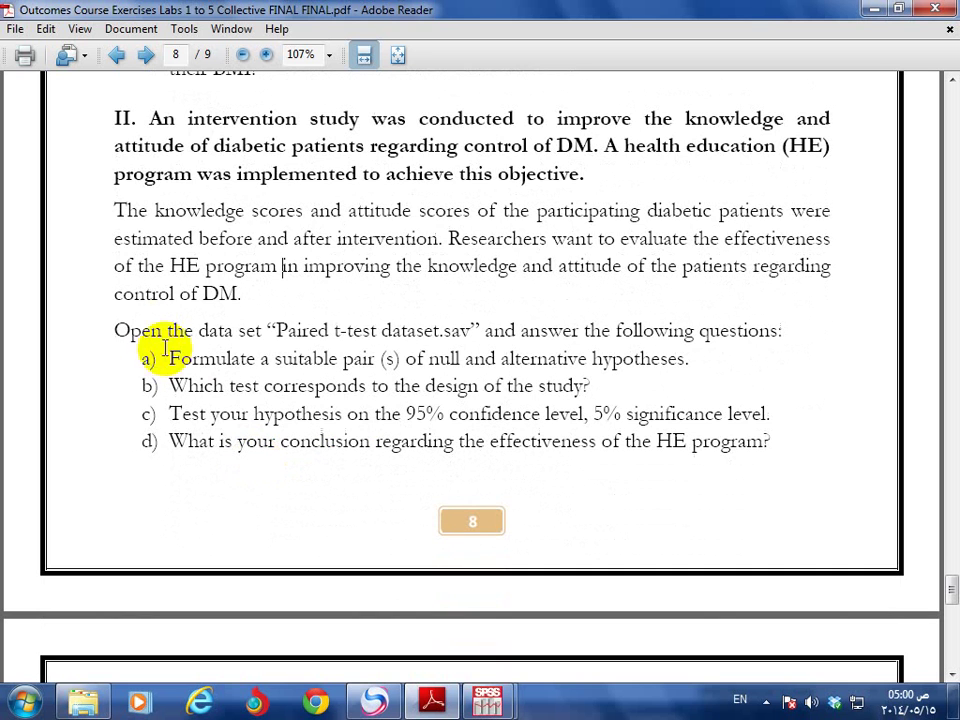
{"action": "left_click_drag", "start_coordinate": [111, 330], "coordinate": [768, 325]}
{"action": "left_click", "coordinate": [490, 332]}
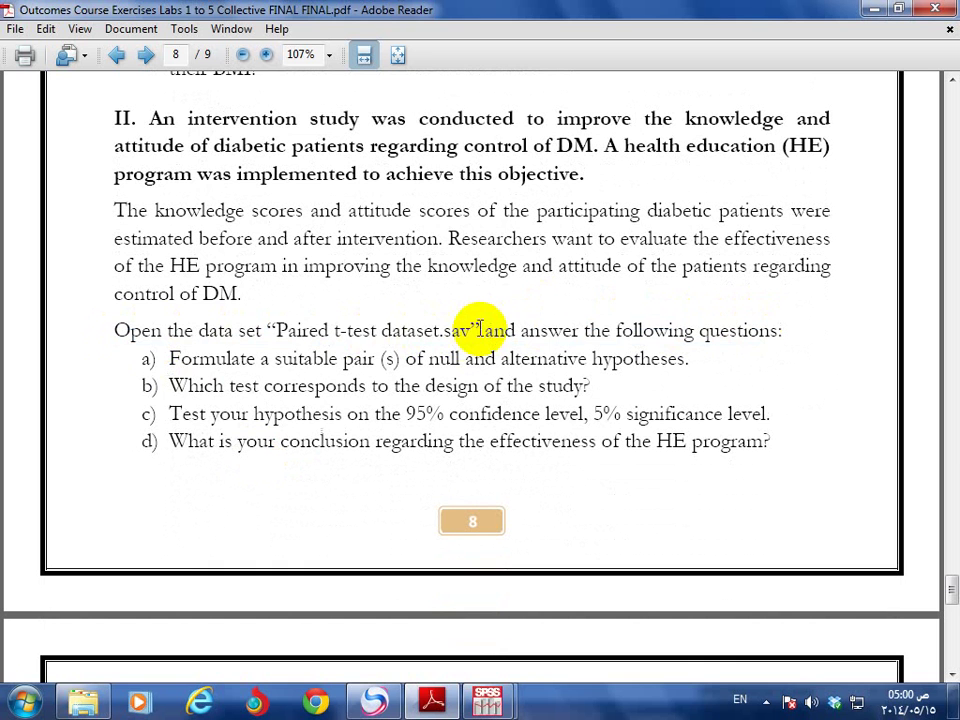
{"action": "double_click", "coordinate": [465, 330]}
{"action": "left_click_drag", "start_coordinate": [267, 330], "coordinate": [485, 330]}
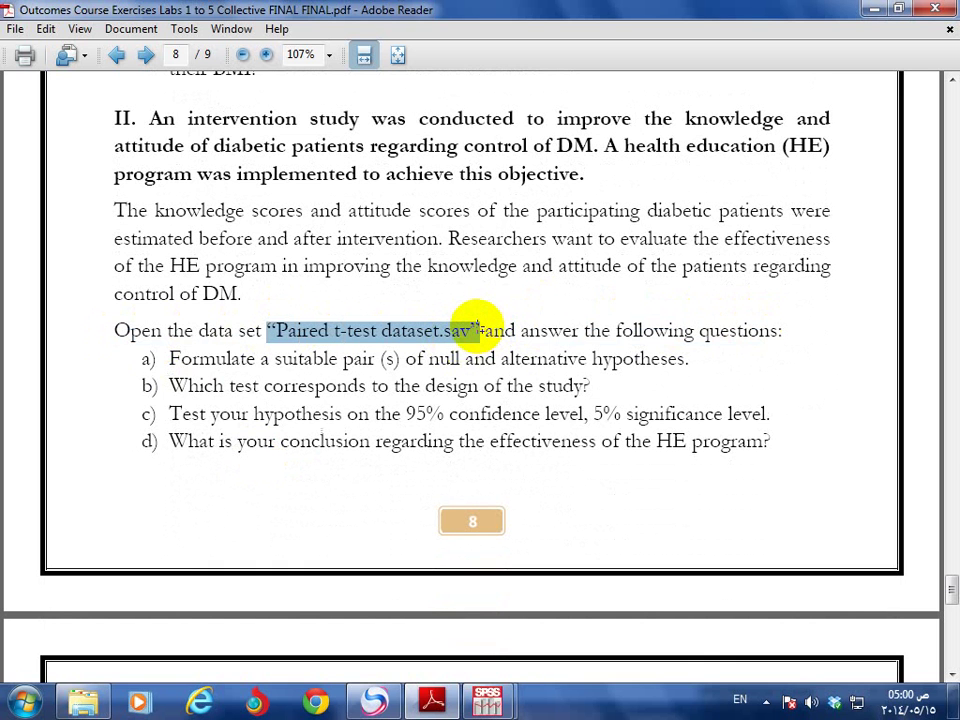
- Return to the SPSS Data Editor, close it to exit SPSS, and save the changes to One Way ANOVA.sav
{"action": "left_click", "coordinate": [487, 698]}
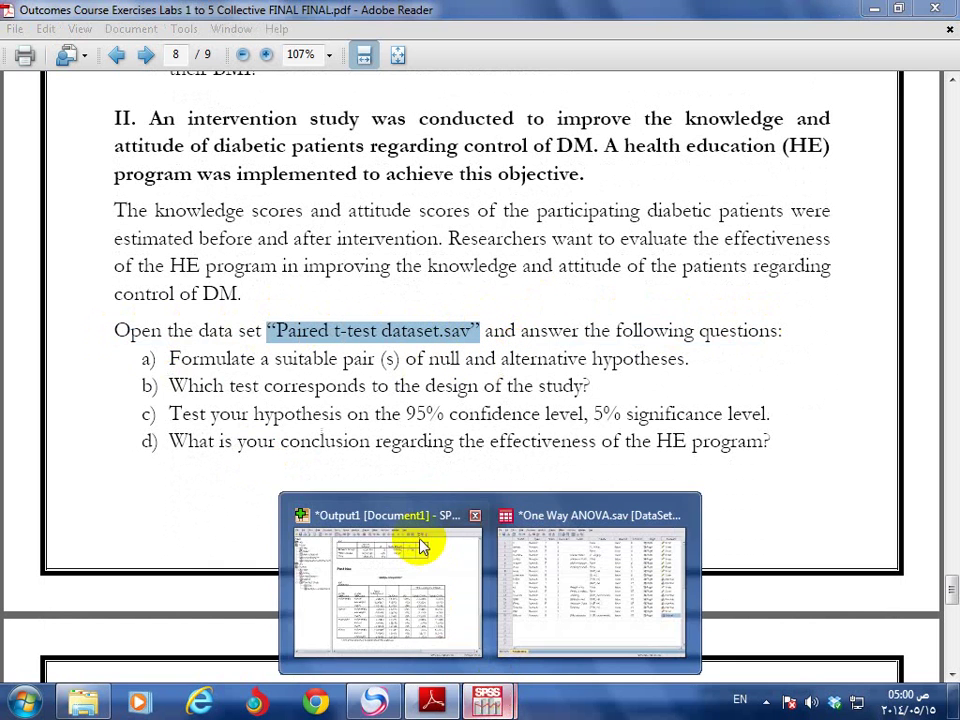
{"action": "left_click", "coordinate": [544, 561]}
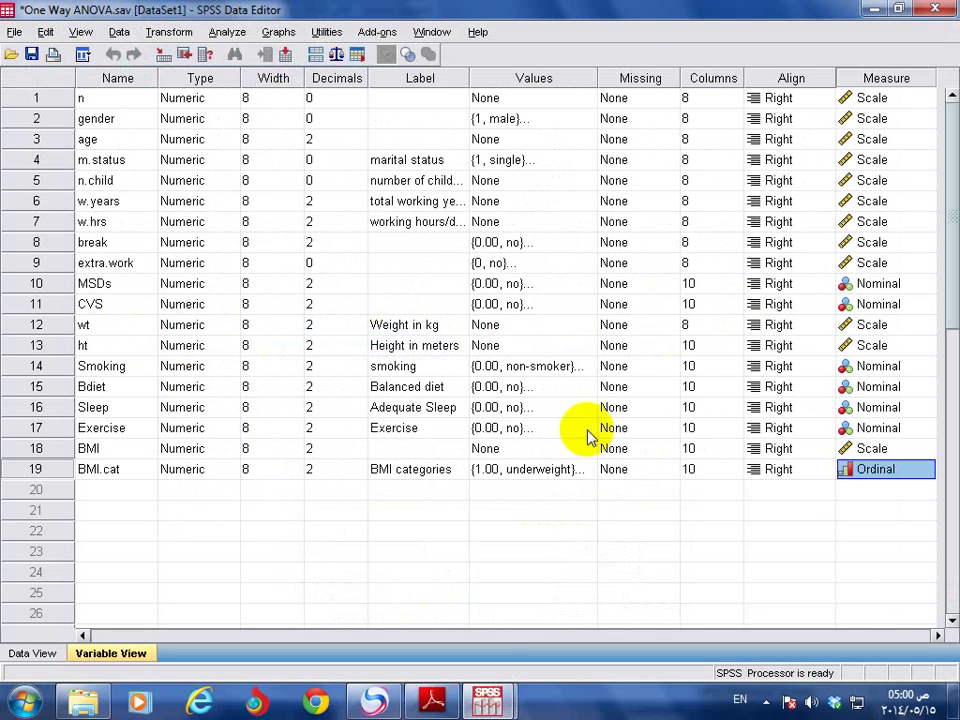
{"action": "left_click", "coordinate": [945, 9]}
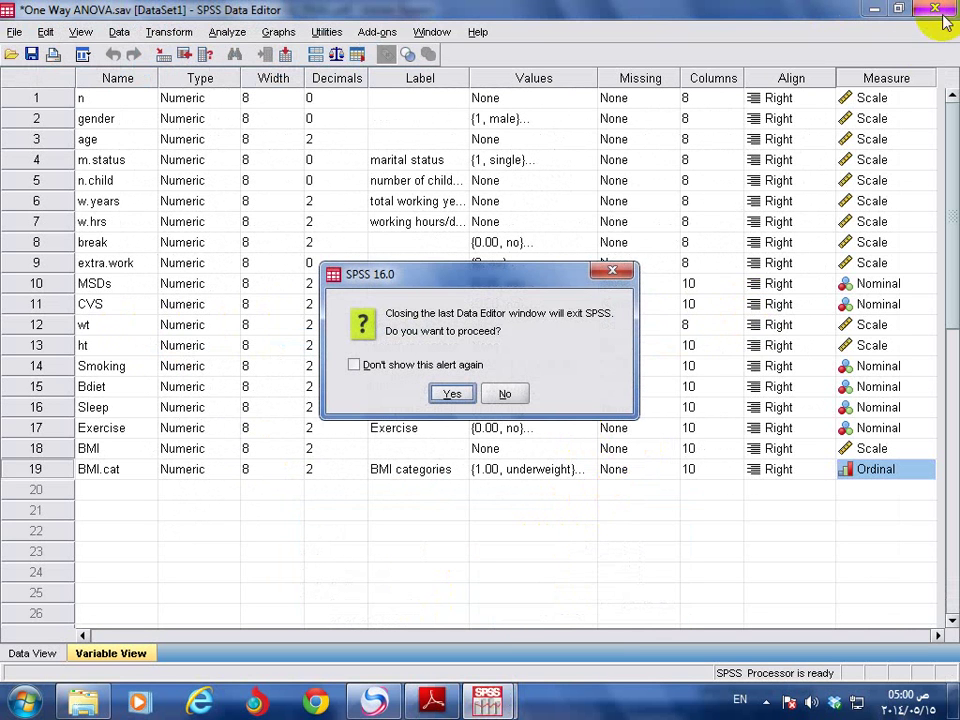
{"action": "left_click", "coordinate": [451, 394]}
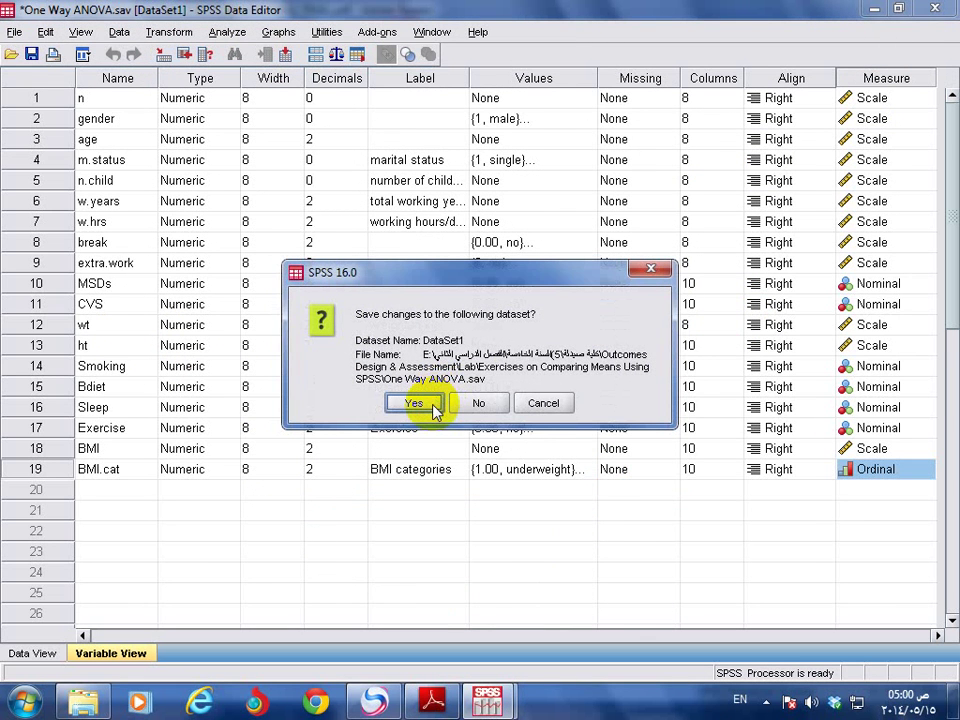
{"action": "left_click", "coordinate": [430, 404]}
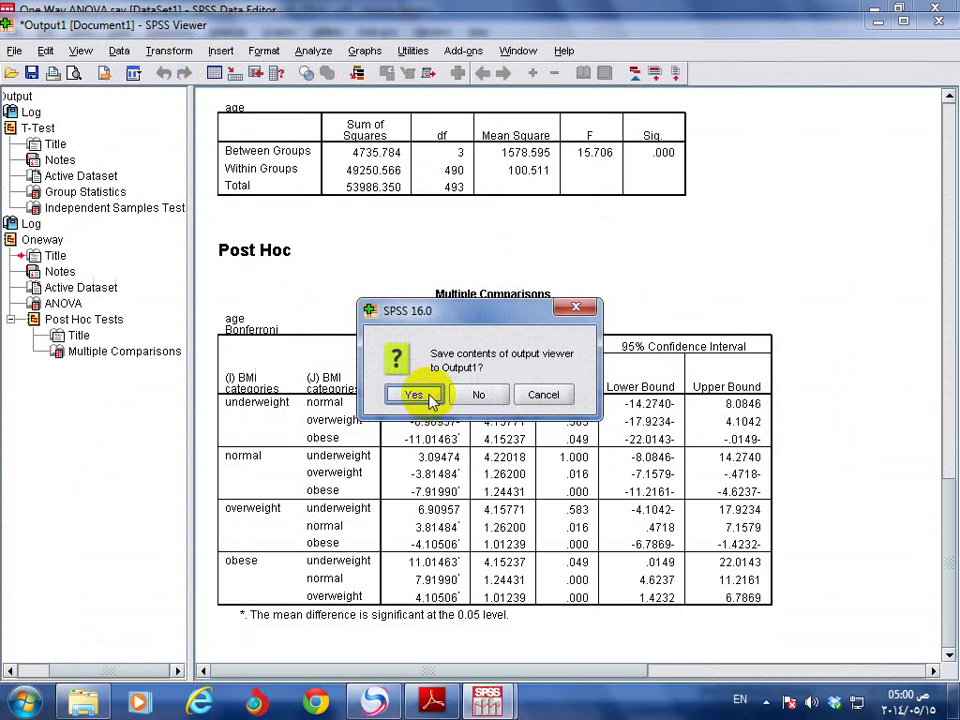
- Save the output viewer's contents in the folder Exercises on Comparing Means Using SPSS, inside Outcomes Design & Assessment > Lab on drive E:
{"action": "left_click", "coordinate": [430, 398]}
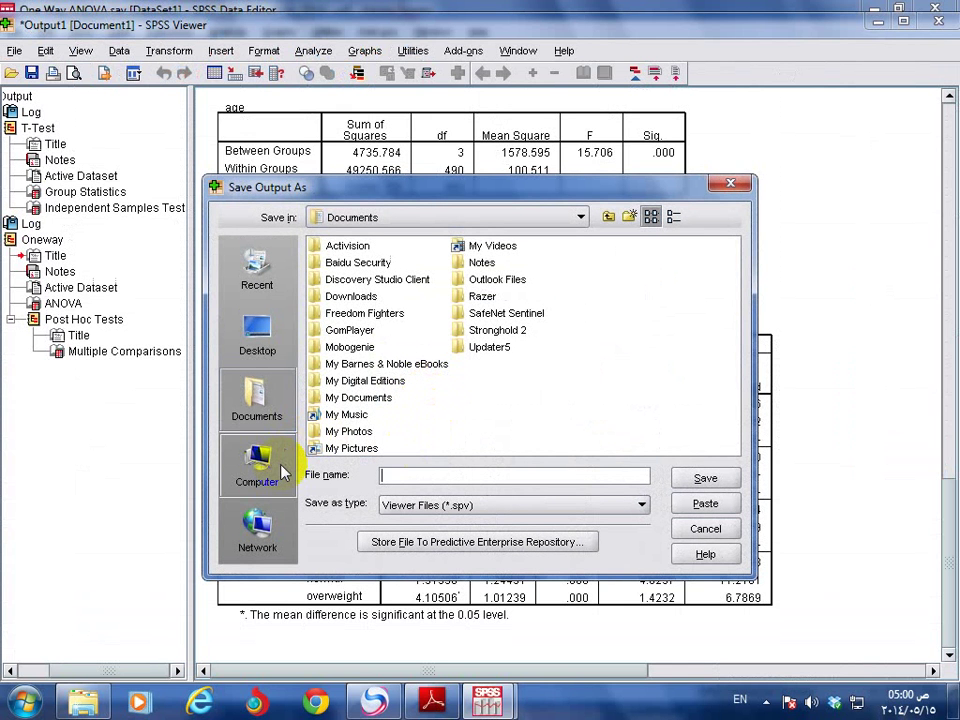
{"action": "left_click", "coordinate": [270, 465]}
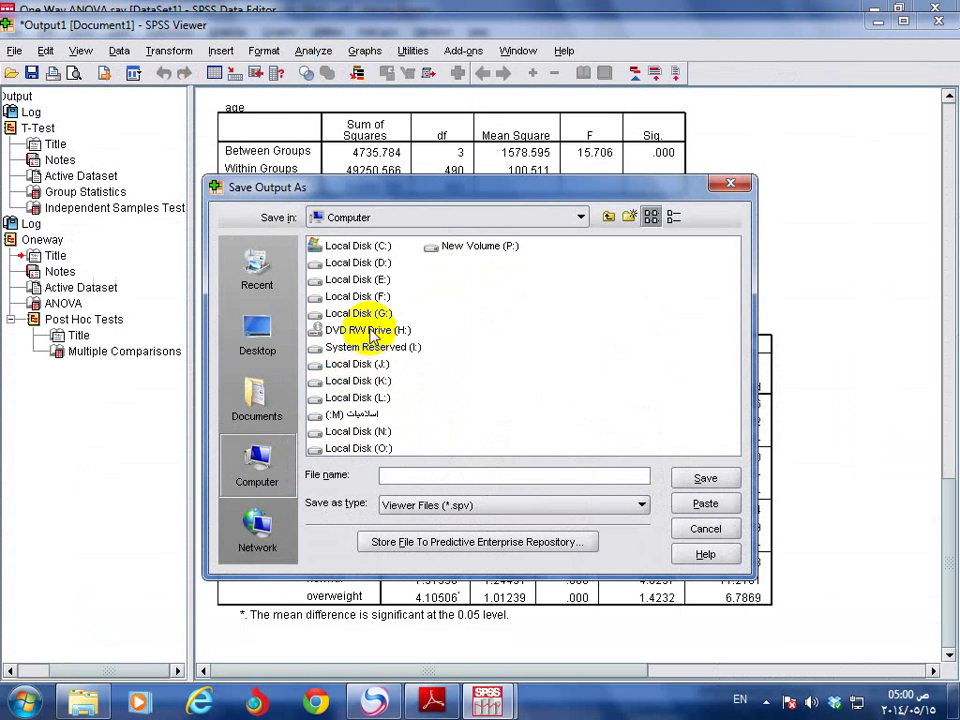
{"action": "left_click", "coordinate": [377, 281]}
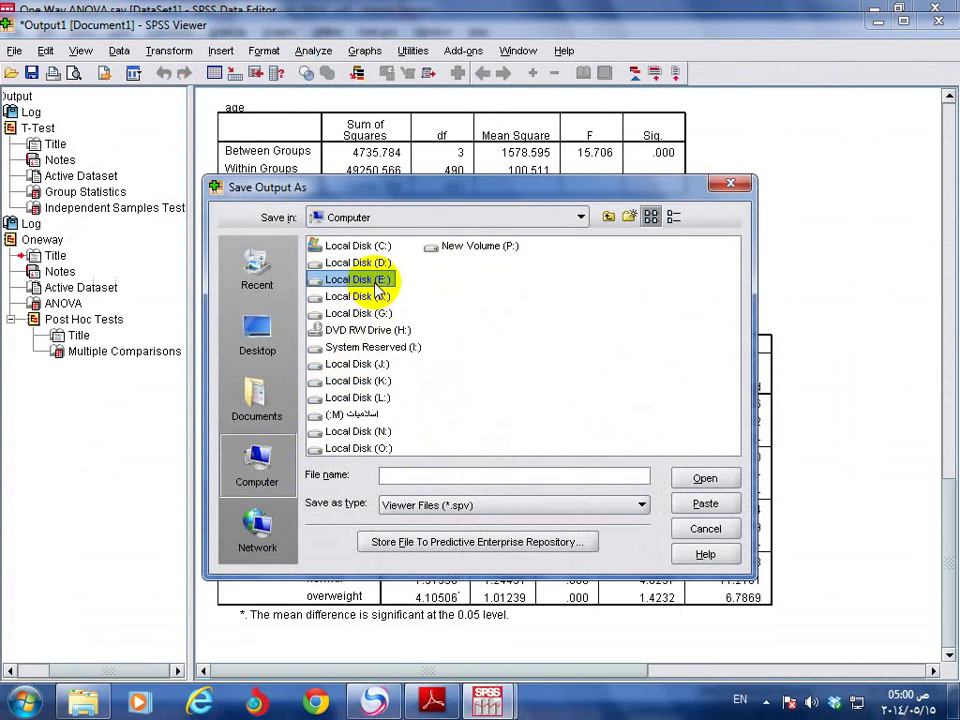
{"action": "double_click", "coordinate": [377, 281]}
{"action": "double_click", "coordinate": [335, 400]}
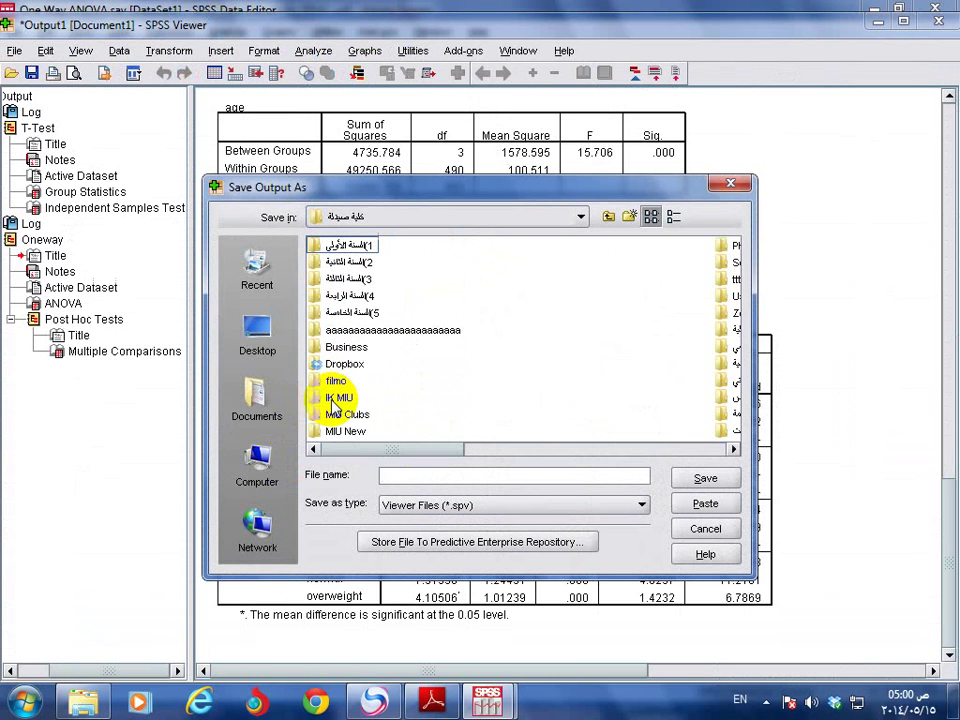
{"action": "double_click", "coordinate": [366, 313]}
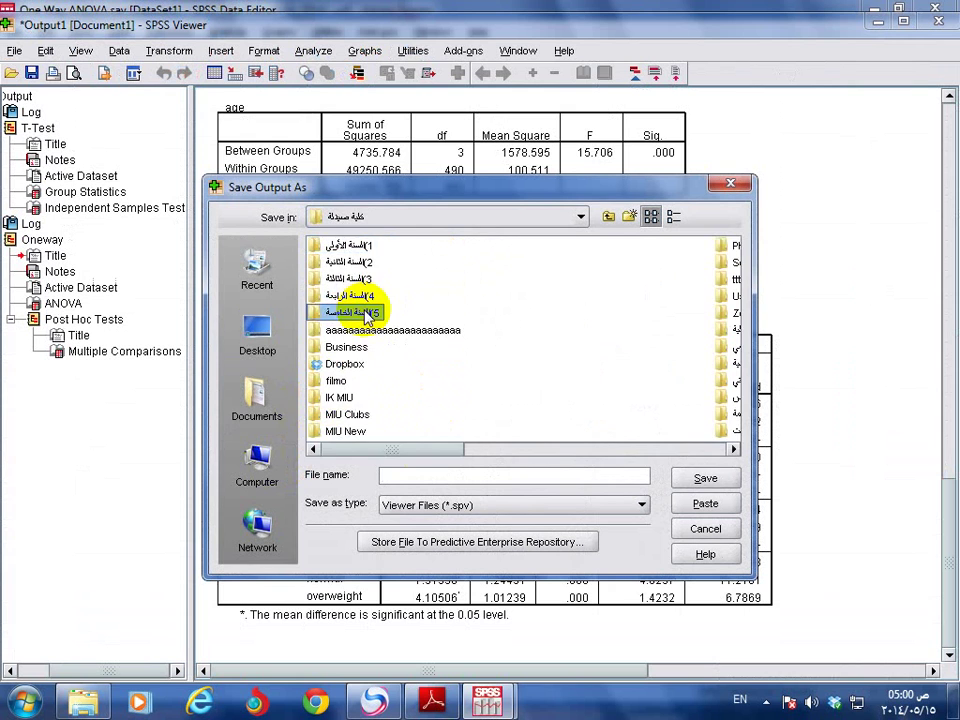
{"action": "double_click", "coordinate": [370, 264]}
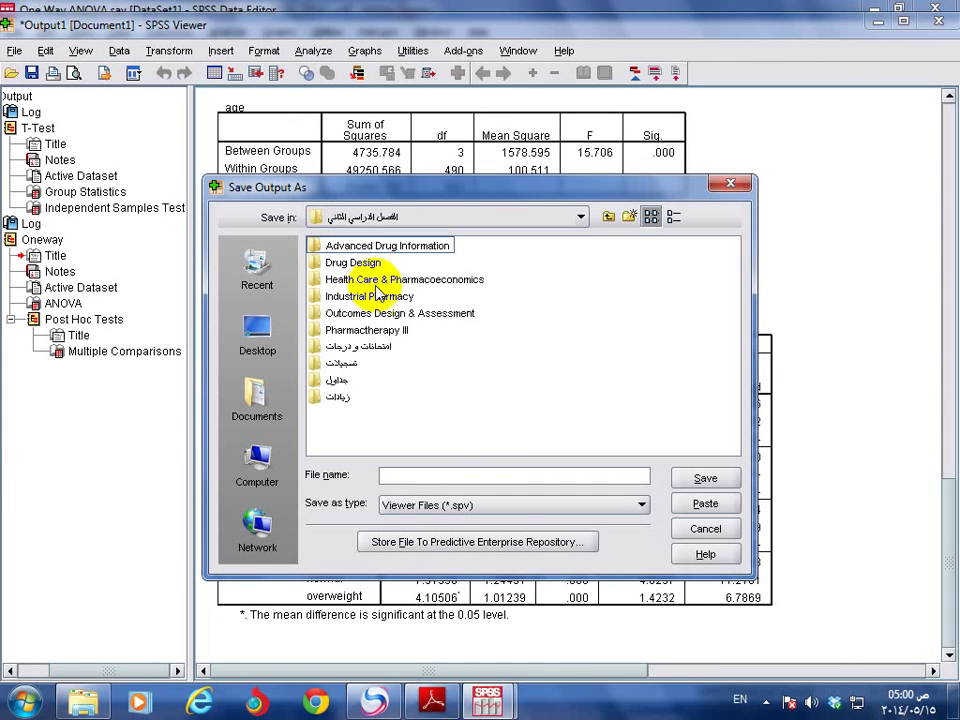
{"action": "double_click", "coordinate": [393, 314]}
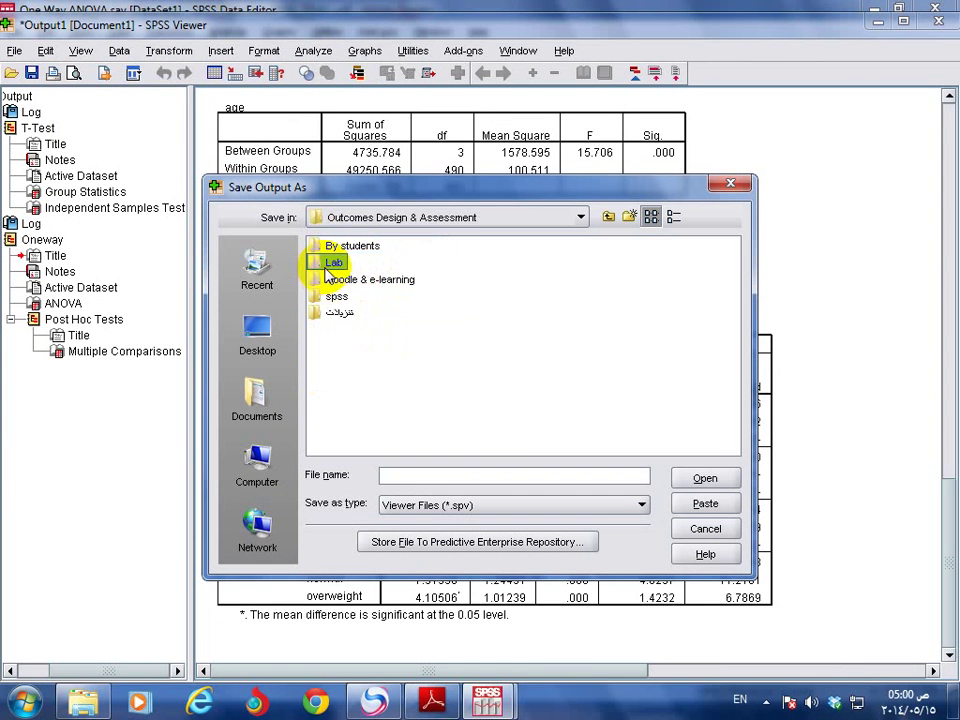
{"action": "double_click", "coordinate": [332, 264]}
{"action": "left_click", "coordinate": [356, 280]}
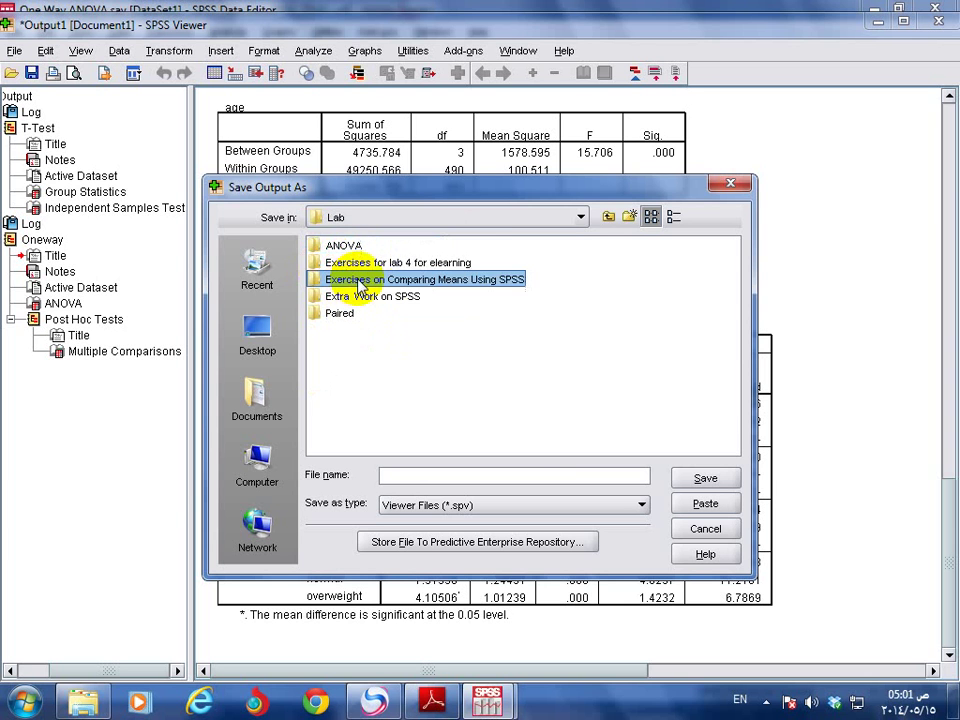
{"action": "double_click", "coordinate": [356, 281]}
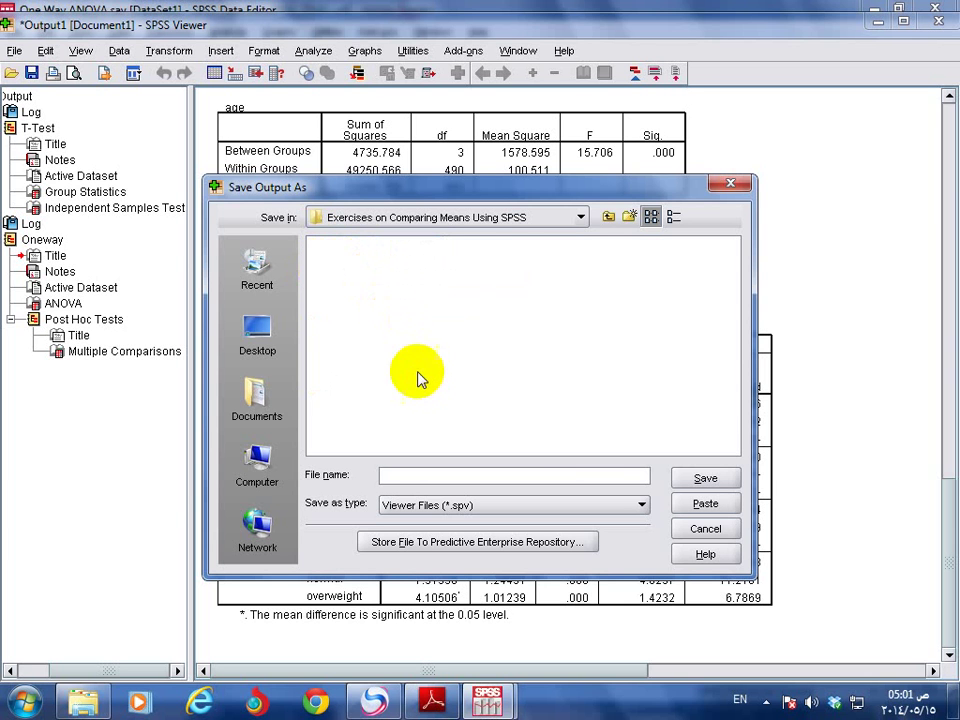
{"action": "left_click", "coordinate": [577, 474]}
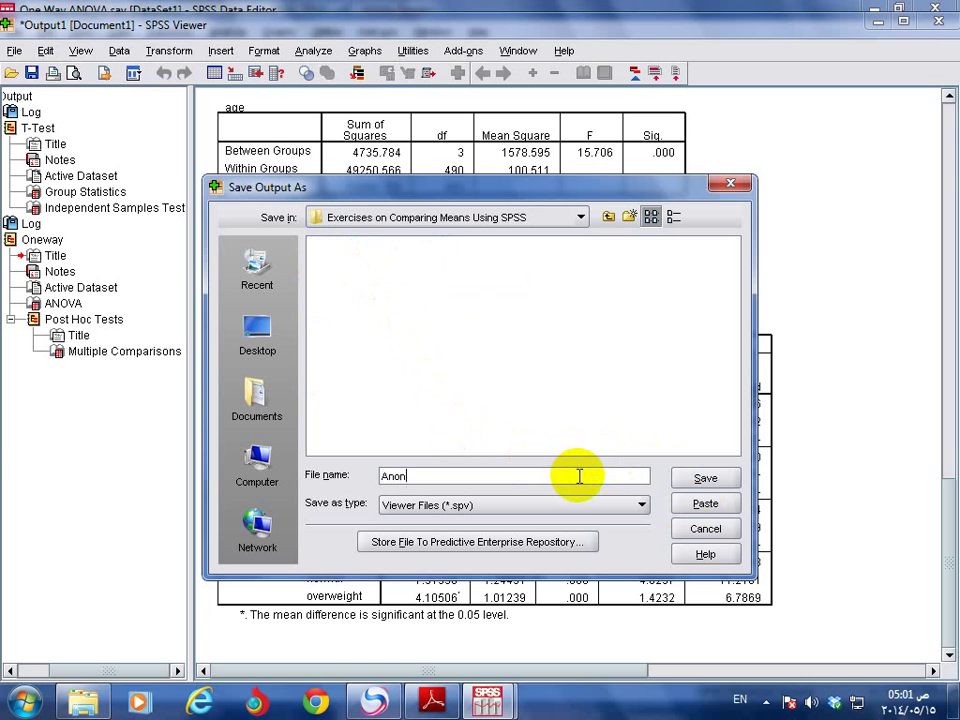
{"action": "left_click", "coordinate": [711, 477]}
- Switch to the spss folder in Windows Explorer and open Paired t-test dataset.sav in SPSS
{"action": "key", "text": "alt+Tab"}
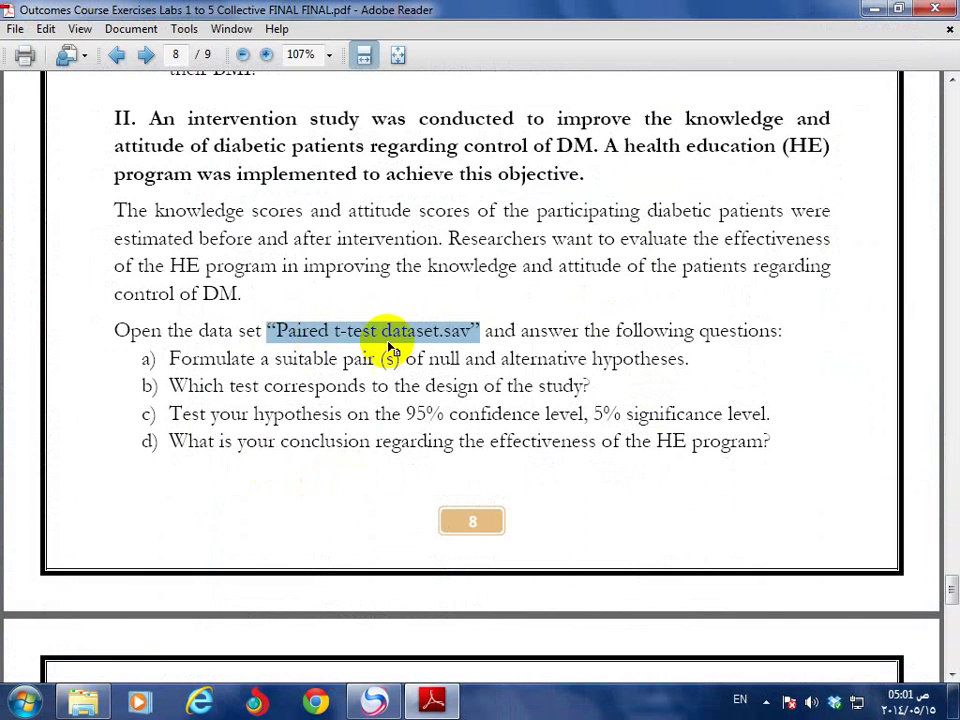
{"action": "left_click", "coordinate": [82, 700]}
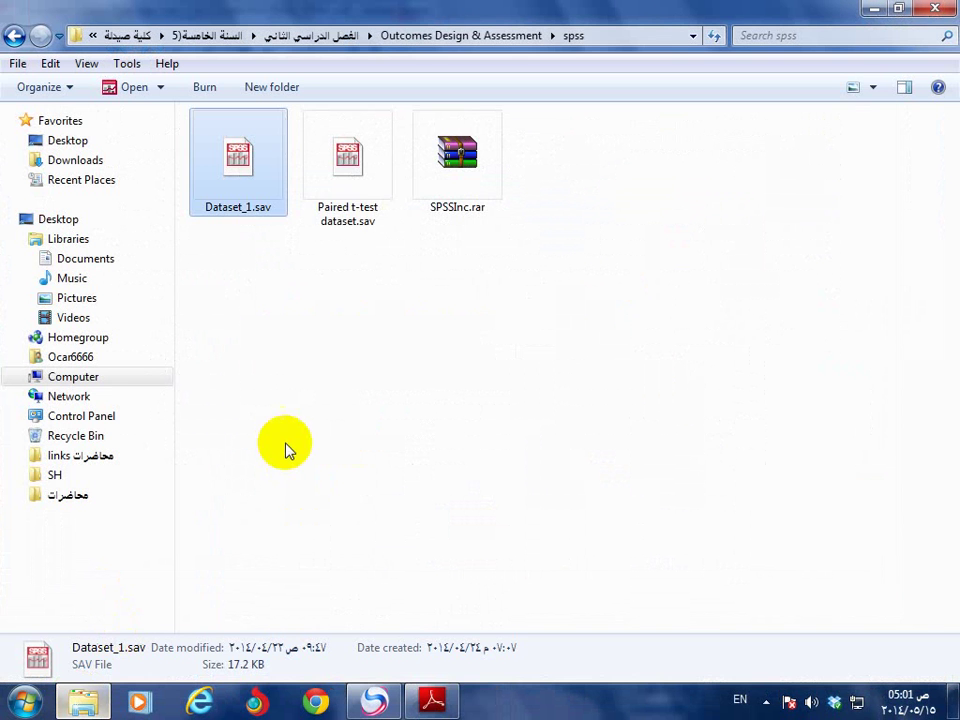
{"action": "left_click", "coordinate": [350, 224]}
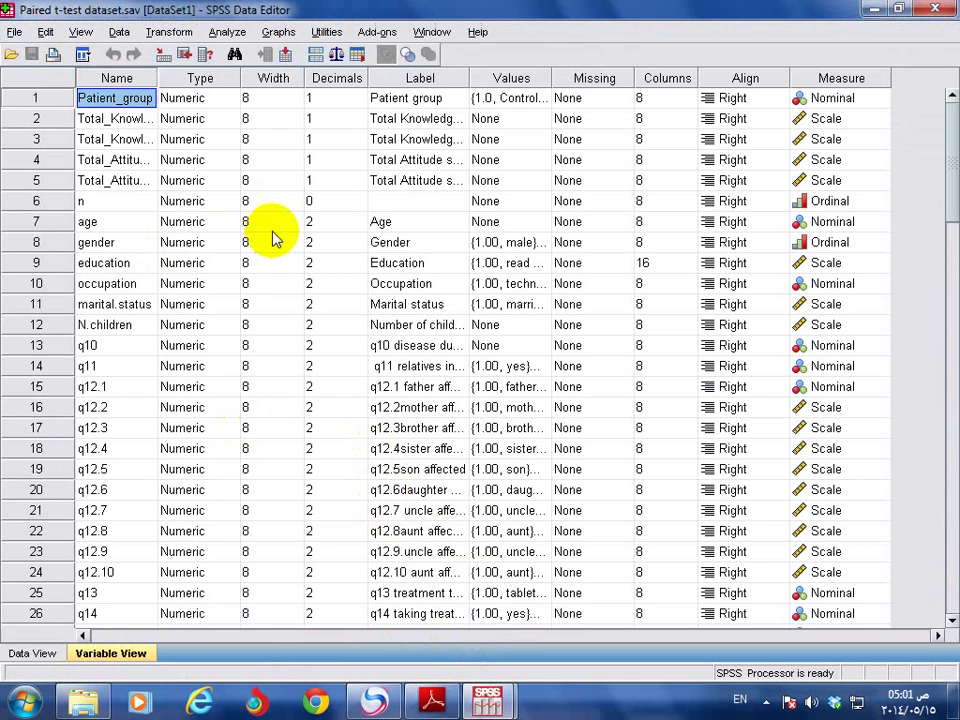
- Save a copy of the data set as Paired in the Lab subfolder Exercises on Comparing Means Using SPSS on drive E:
{"action": "left_click", "coordinate": [22, 28]}
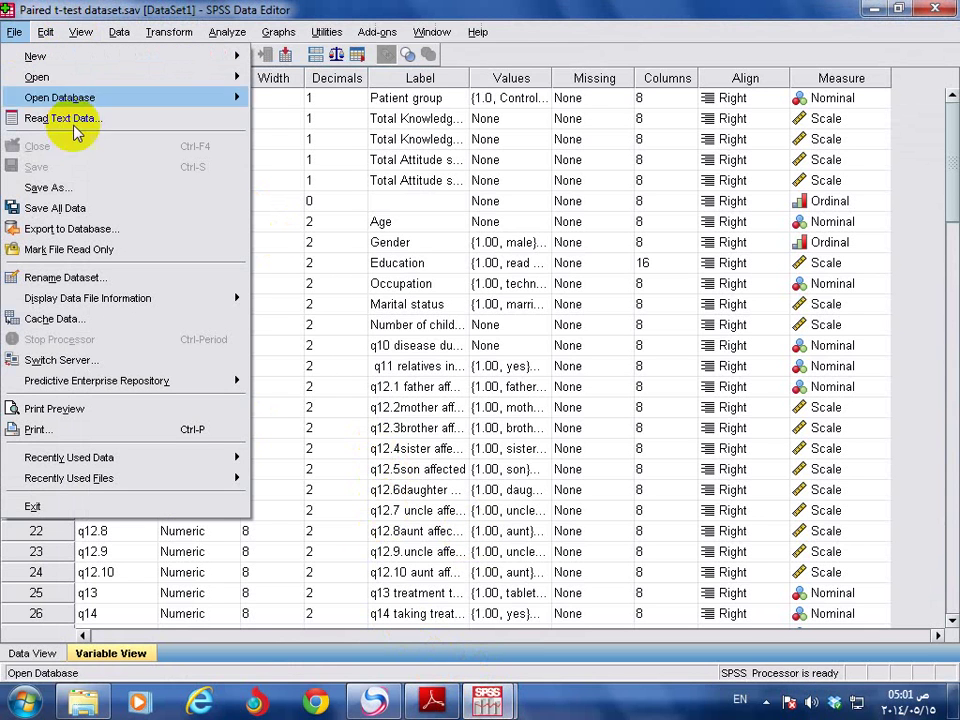
{"action": "left_click", "coordinate": [108, 193]}
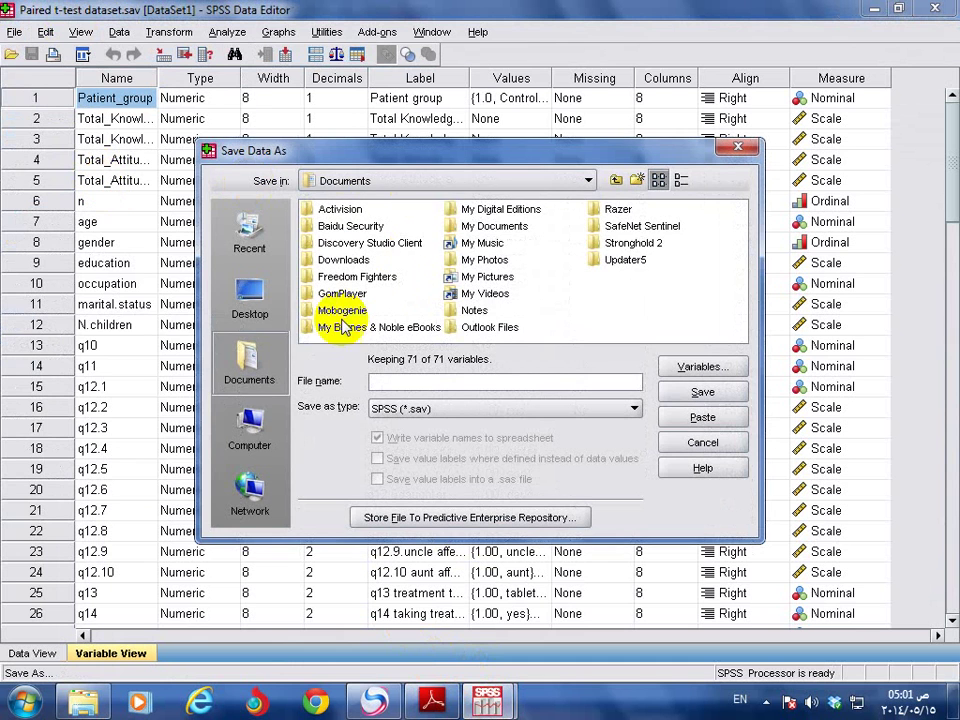
{"action": "left_click", "coordinate": [249, 440]}
{"action": "double_click", "coordinate": [365, 242]}
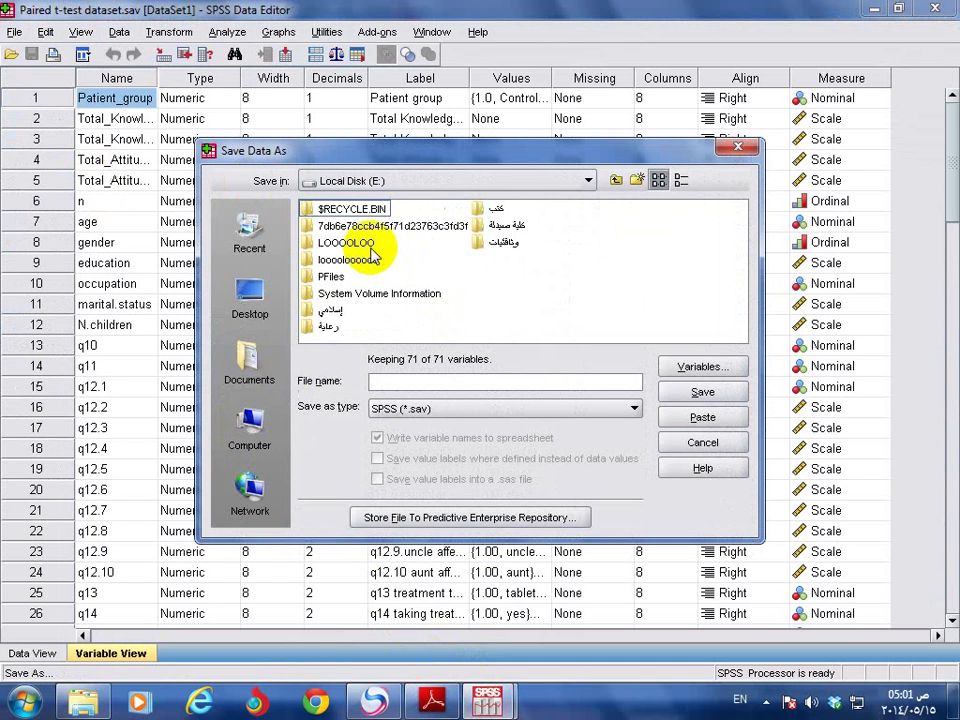
{"action": "double_click", "coordinate": [502, 226]}
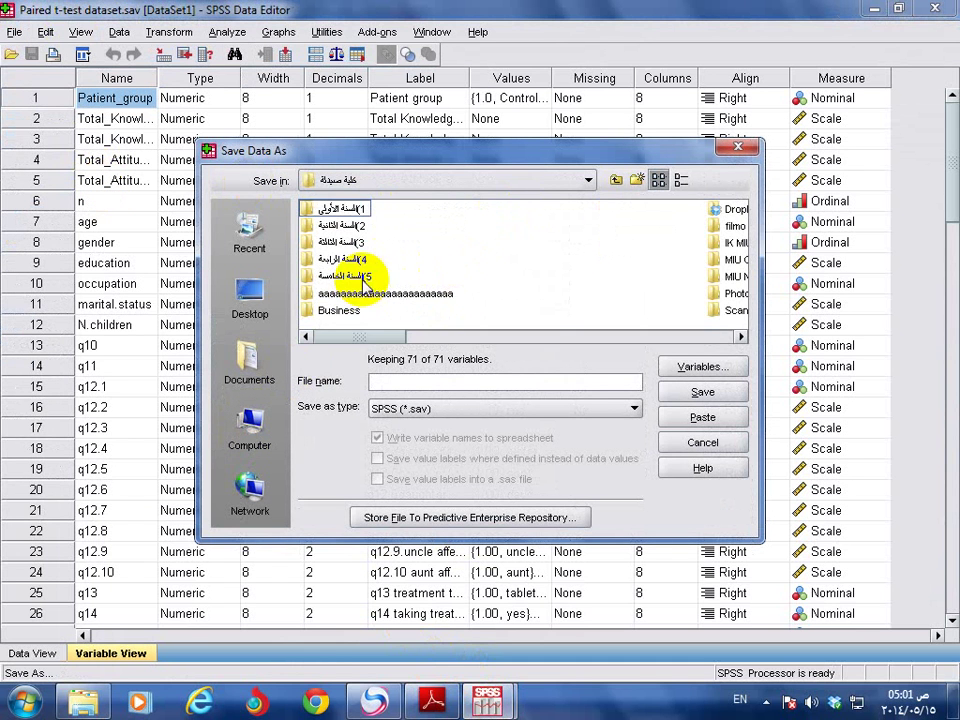
{"action": "double_click", "coordinate": [365, 277]}
{"action": "double_click", "coordinate": [365, 224]}
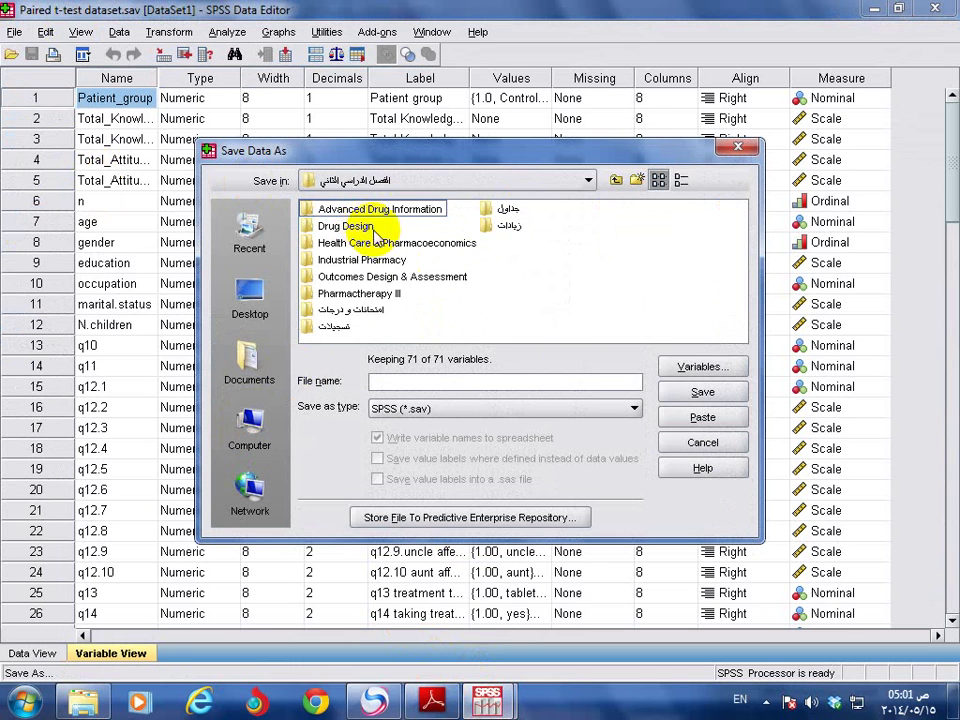
{"action": "left_click", "coordinate": [360, 277]}
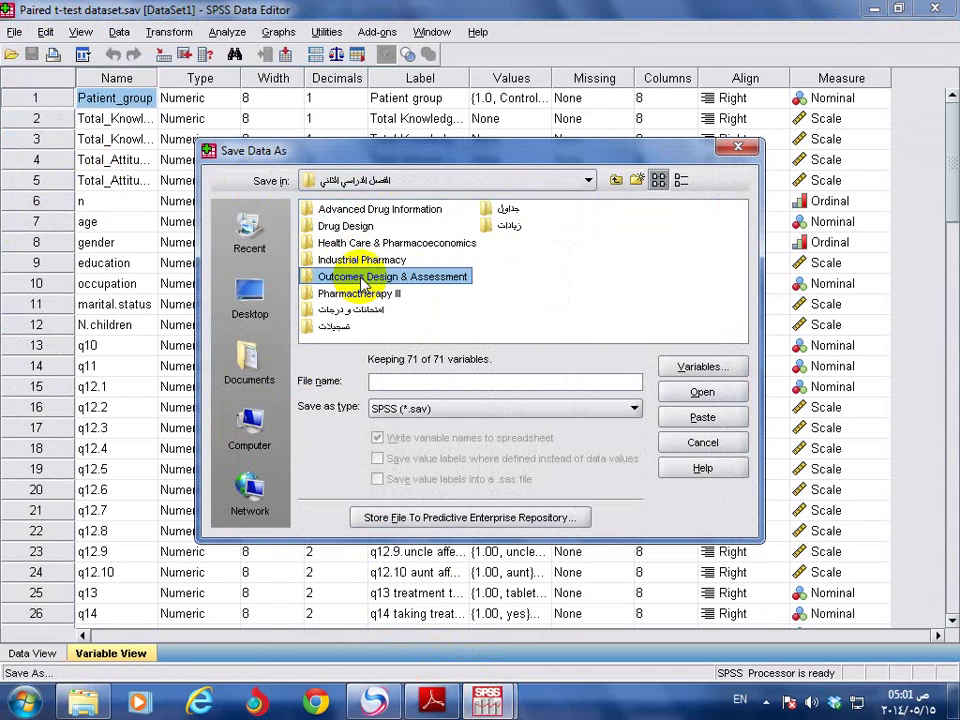
{"action": "left_click", "coordinate": [360, 276]}
{"action": "double_click", "coordinate": [462, 276]}
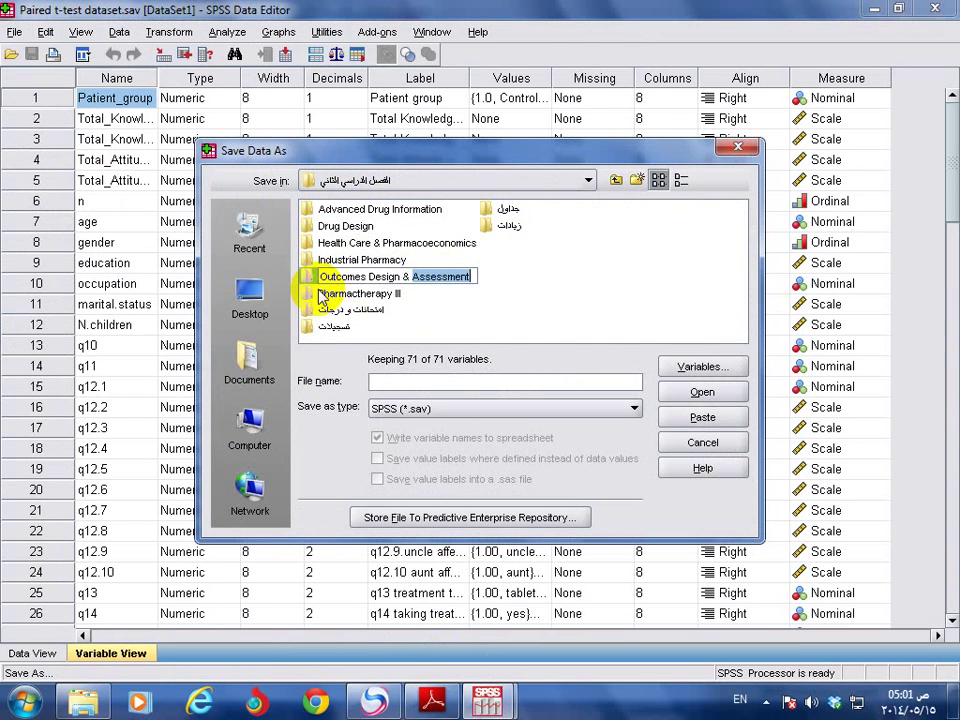
{"action": "left_click", "coordinate": [315, 284]}
{"action": "double_click", "coordinate": [317, 279]}
{"action": "left_click", "coordinate": [328, 226]}
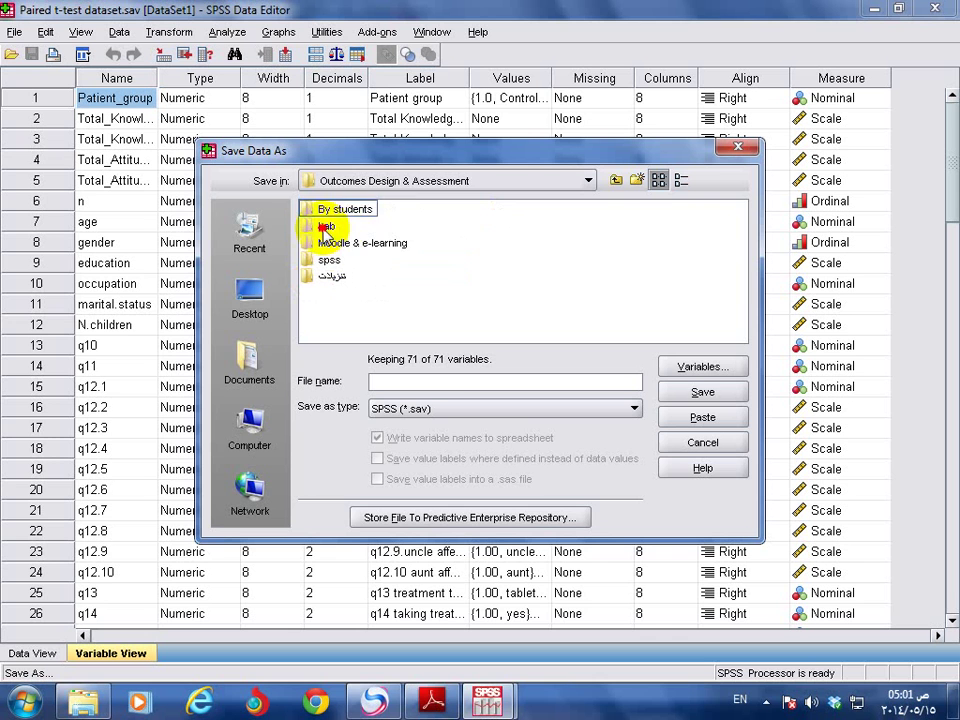
{"action": "double_click", "coordinate": [328, 226]}
{"action": "double_click", "coordinate": [370, 243]}
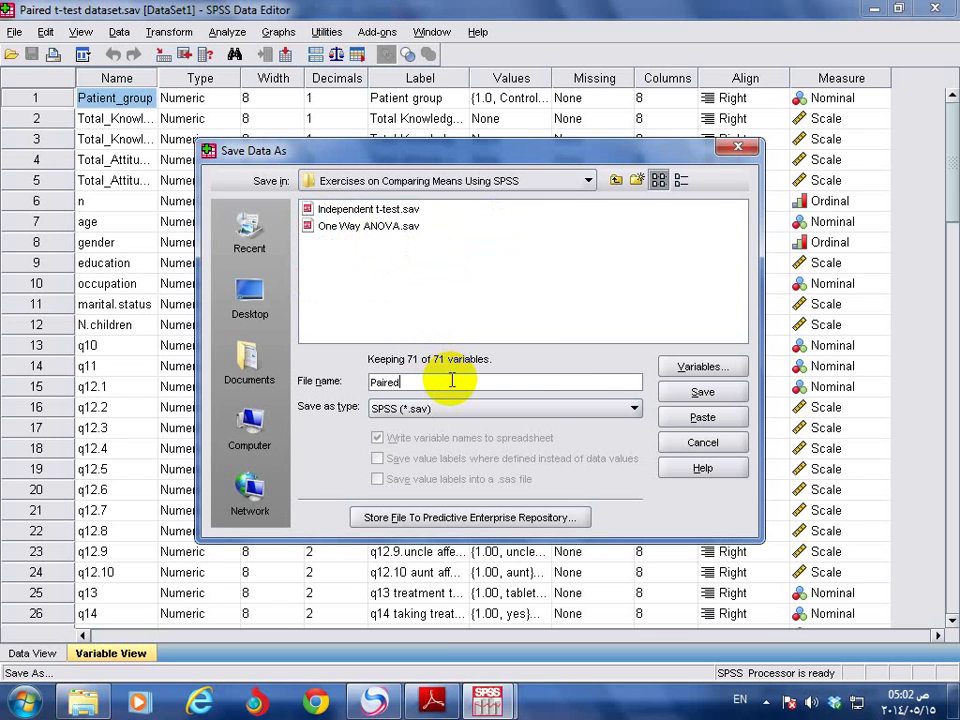
{"action": "left_click", "coordinate": [673, 394]}
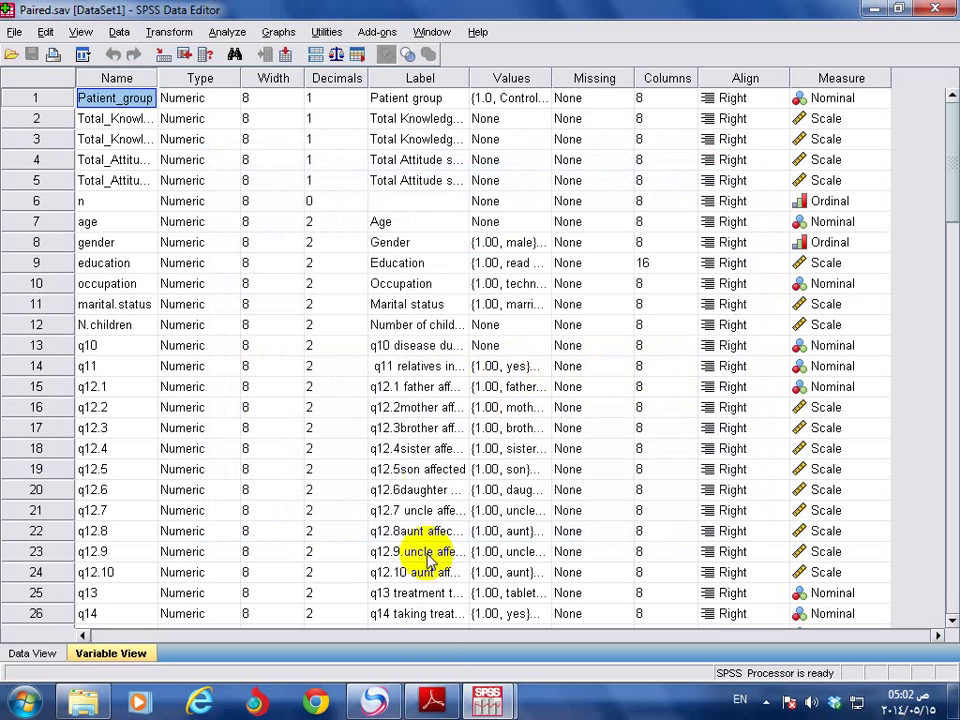
- Switch to the exercises PDF in Adobe Reader and review exercise II questions a) to c), highlighting each one
{"action": "left_click", "coordinate": [435, 700]}
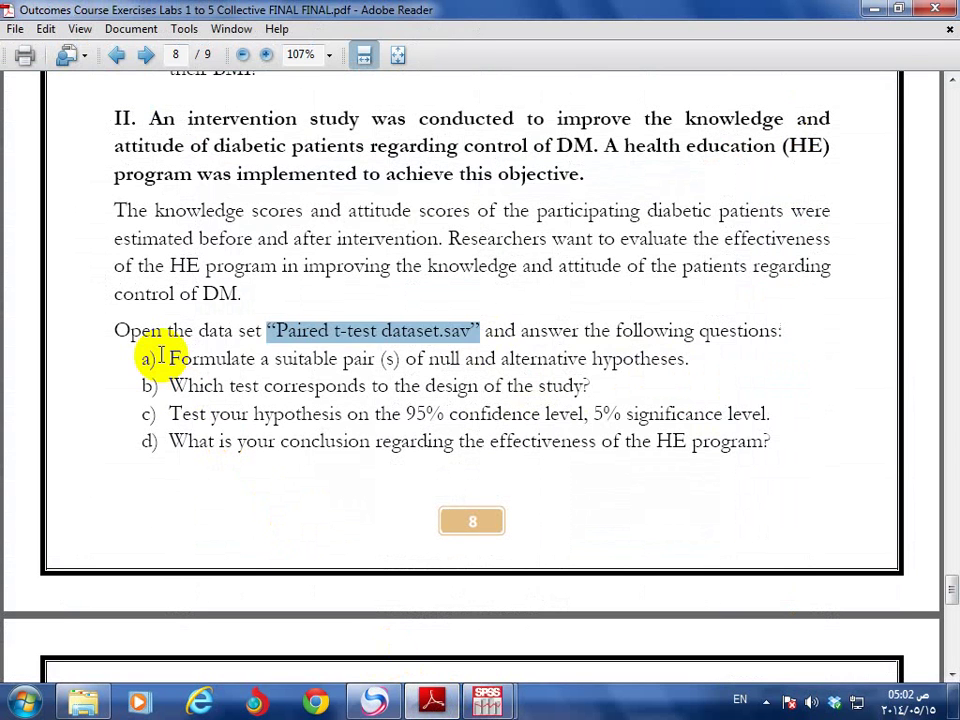
{"action": "left_click_drag", "start_coordinate": [168, 358], "coordinate": [693, 364]}
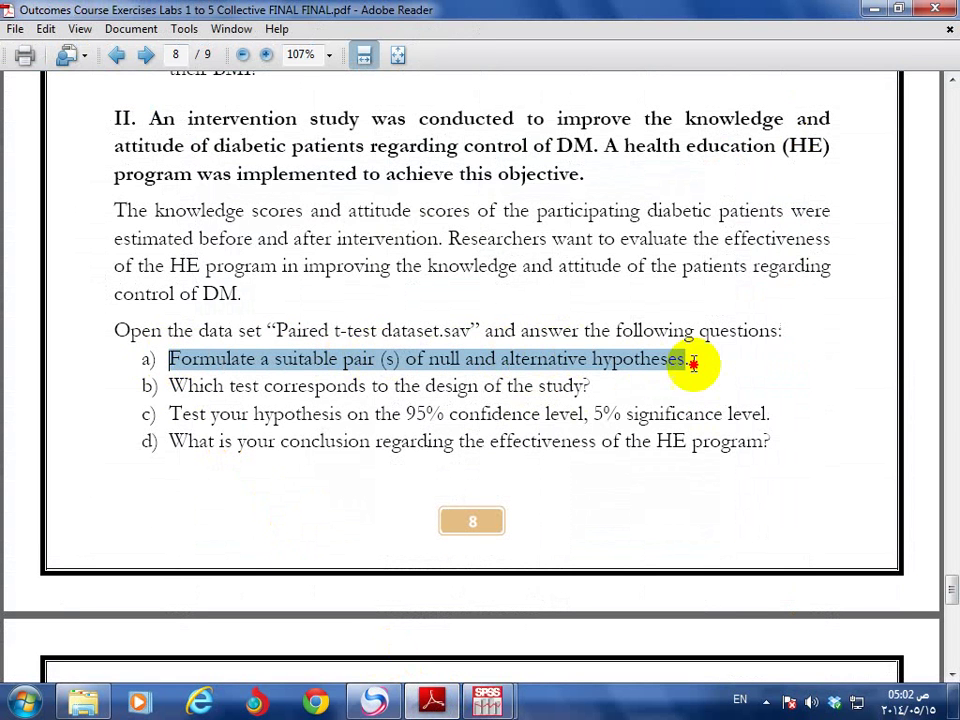
{"action": "left_click_drag", "start_coordinate": [168, 386], "coordinate": [588, 387]}
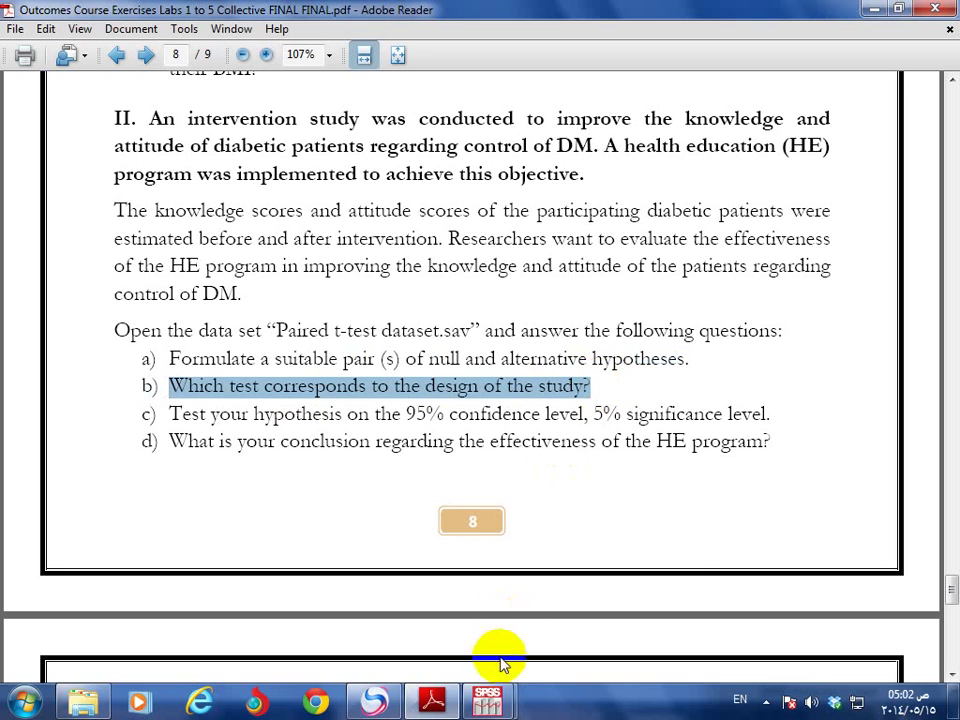
{"action": "mouse_move", "coordinate": [486, 702]}
{"action": "left_click", "coordinate": [654, 598]}
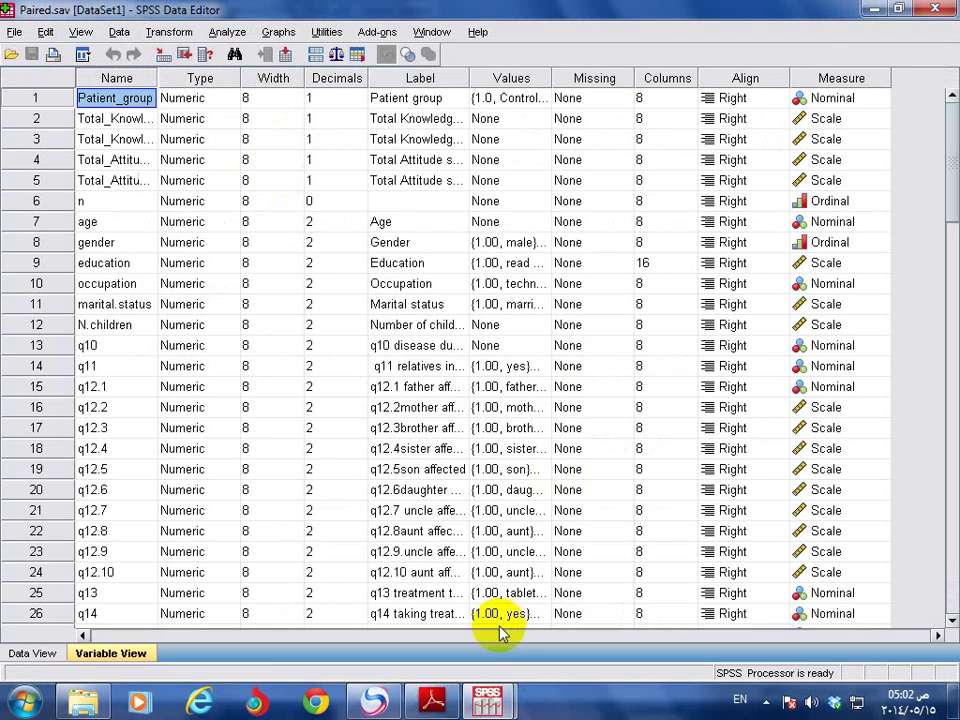
{"action": "left_click", "coordinate": [432, 702]}
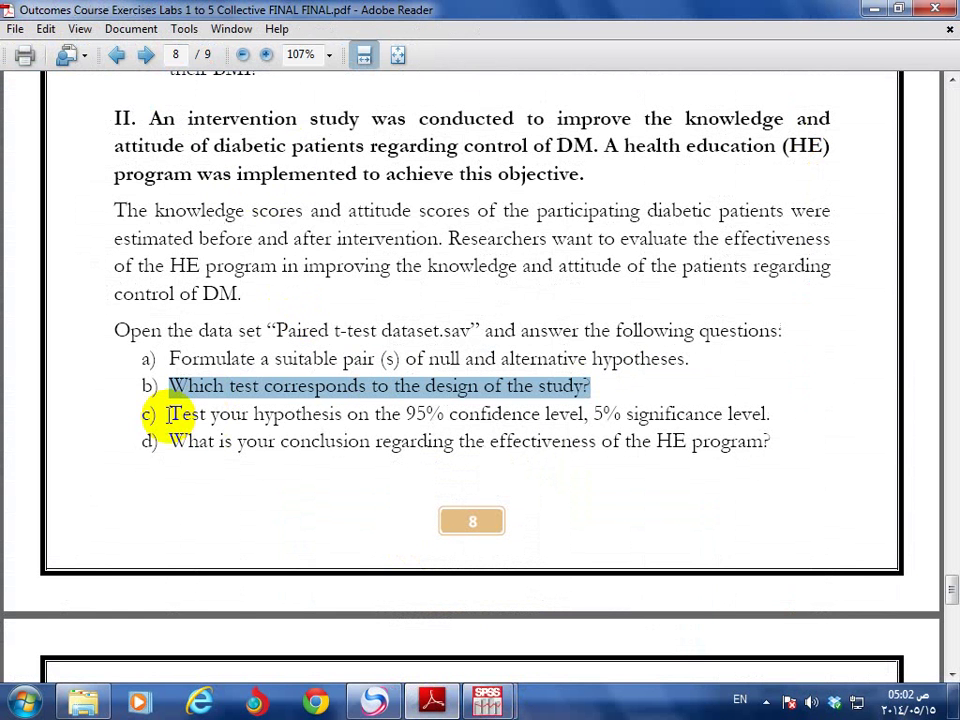
{"action": "left_click_drag", "start_coordinate": [168, 413], "coordinate": [779, 412]}
- Switch to Paired.sav in SPSS and start a Paired-Samples T Test, pairing Total Knowledge score pre with Total Knowledge score post
{"action": "mouse_move", "coordinate": [487, 700]}
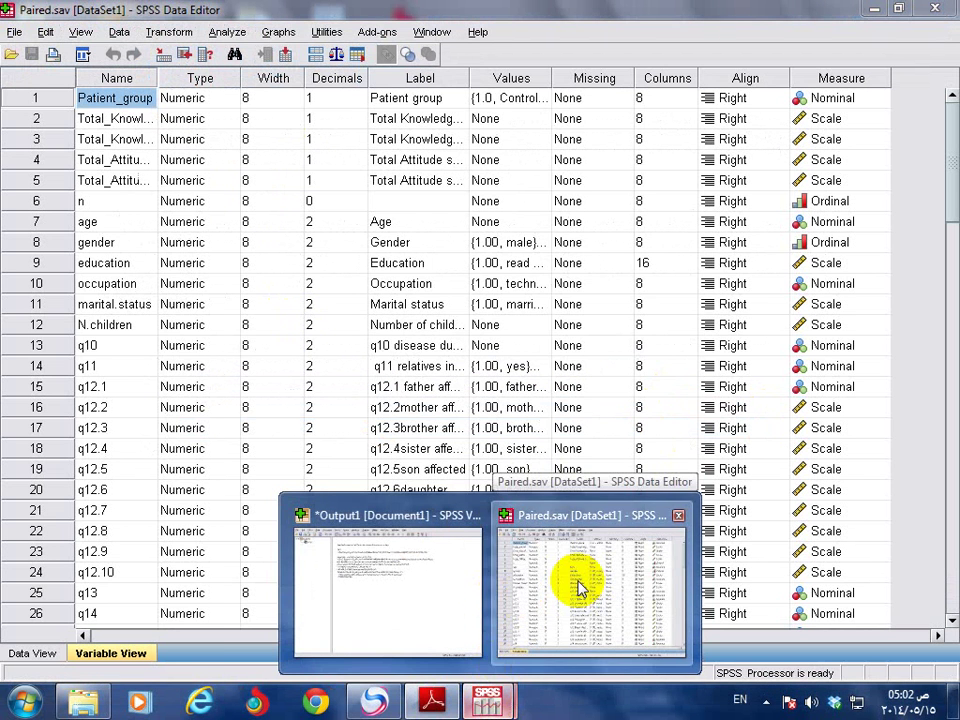
{"action": "left_click", "coordinate": [574, 580]}
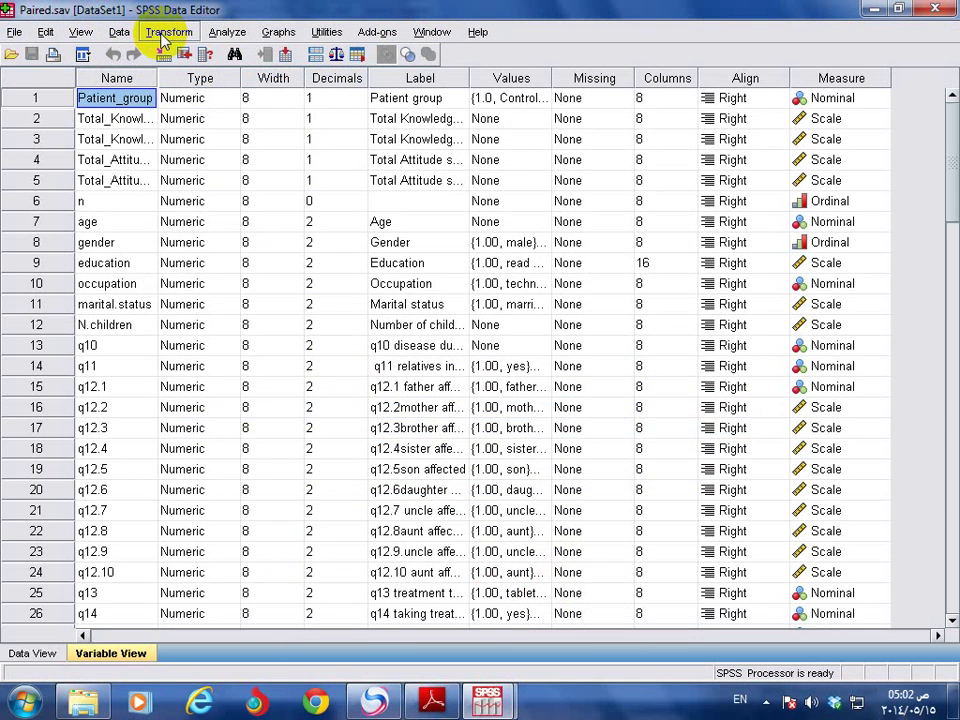
{"action": "left_click", "coordinate": [228, 33]}
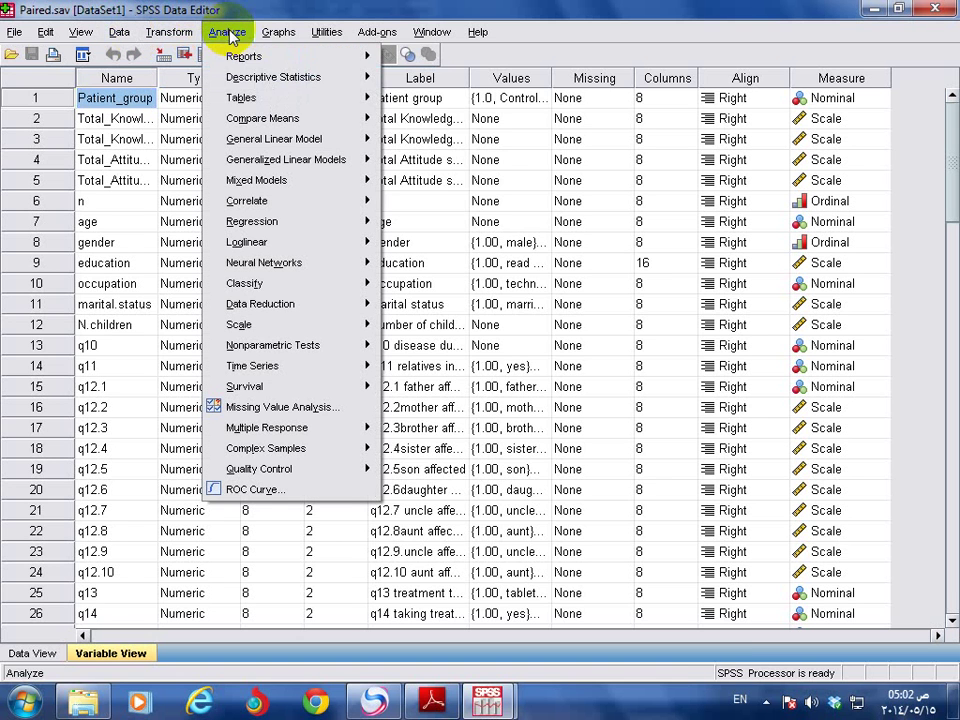
{"action": "mouse_move", "coordinate": [287, 145]}
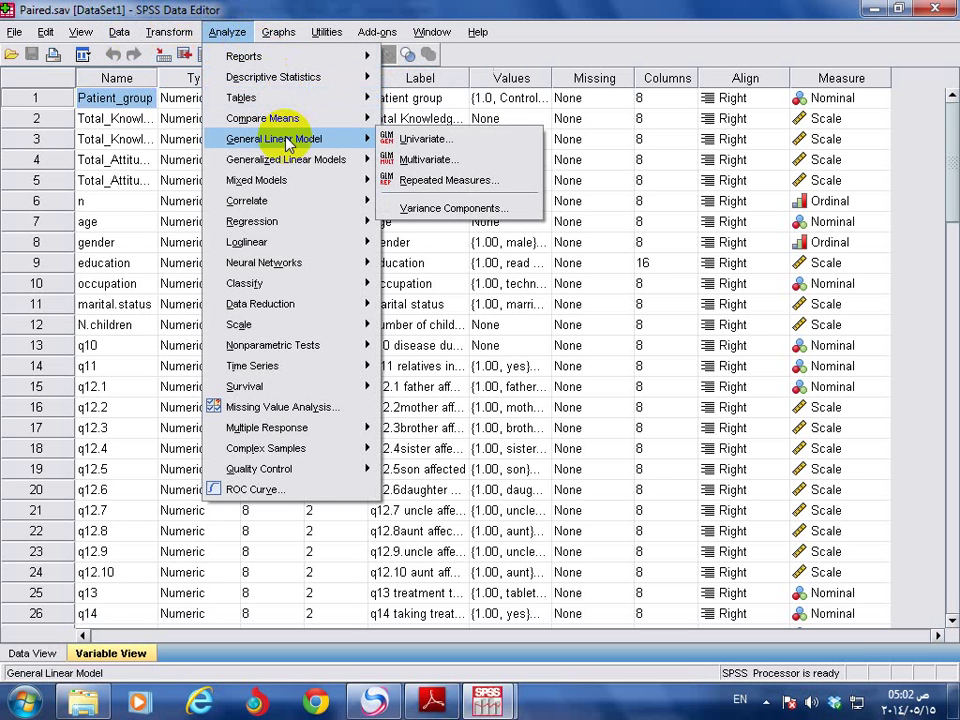
{"action": "mouse_move", "coordinate": [345, 122]}
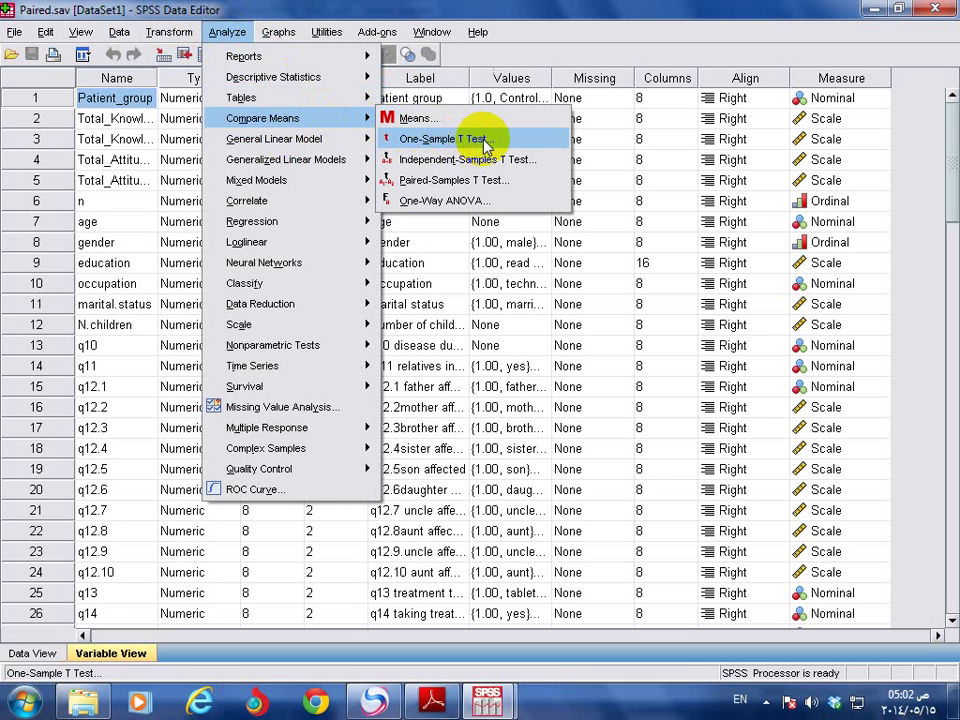
{"action": "left_click", "coordinate": [532, 183]}
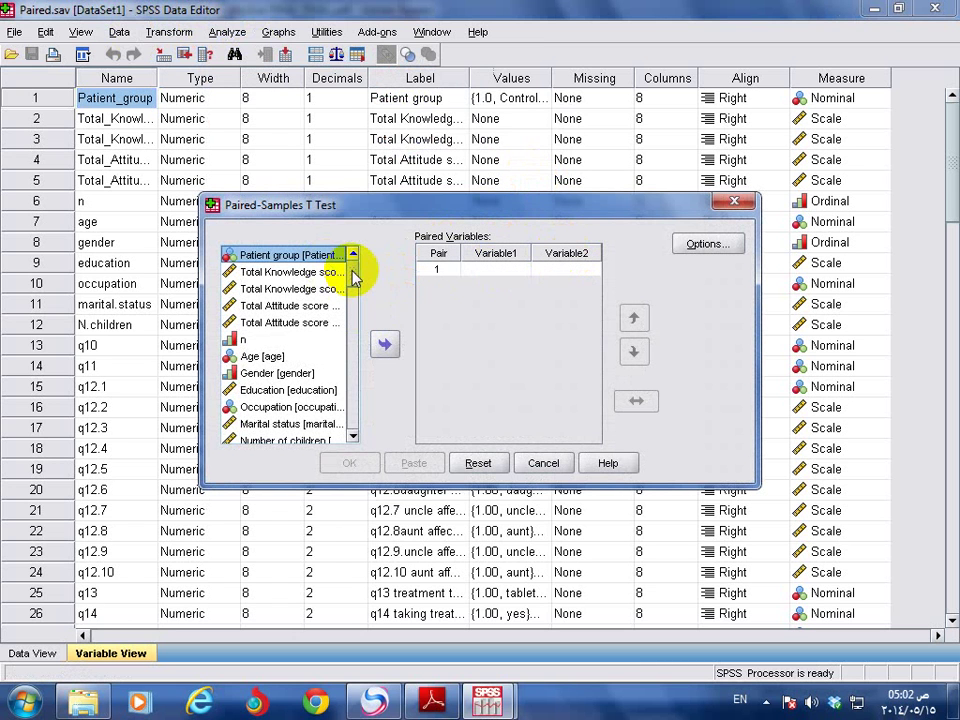
{"action": "left_click", "coordinate": [282, 272]}
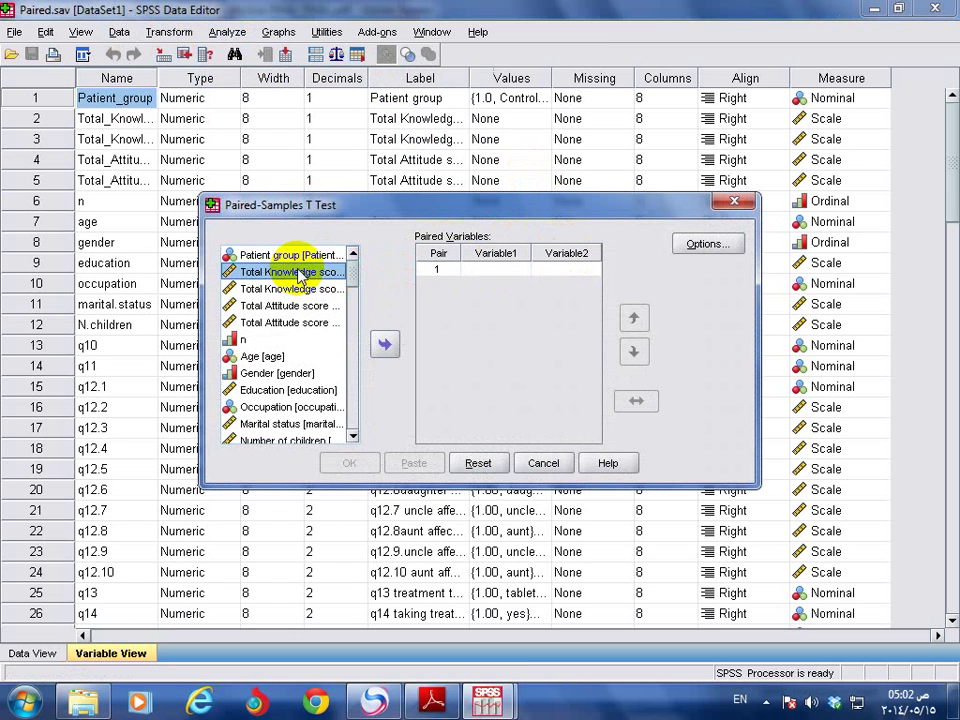
{"action": "left_click", "coordinate": [383, 344]}
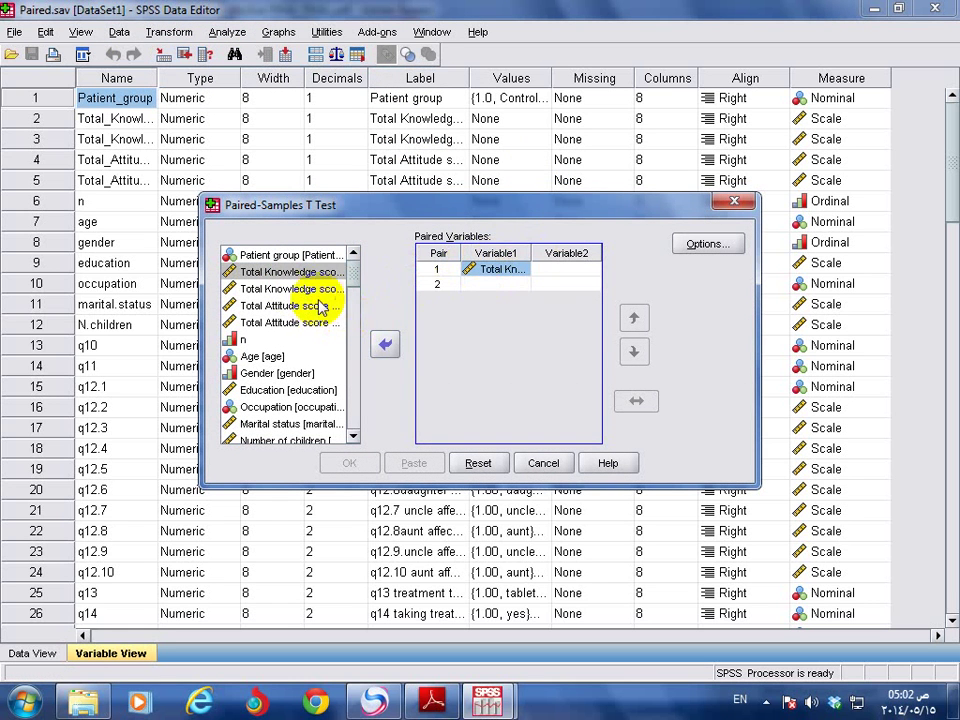
{"action": "left_click", "coordinate": [300, 289]}
{"action": "left_click", "coordinate": [384, 344]}
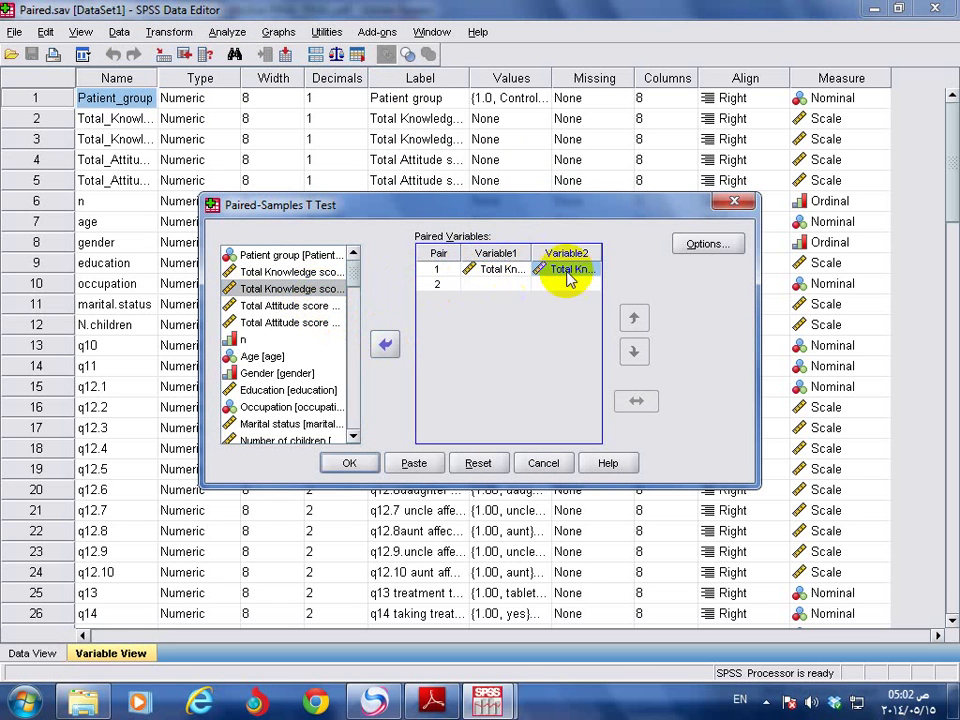
- Add Total Attitude score pre and Total Attitude score post as the second pair of the paired-samples test
{"action": "left_click", "coordinate": [268, 306]}
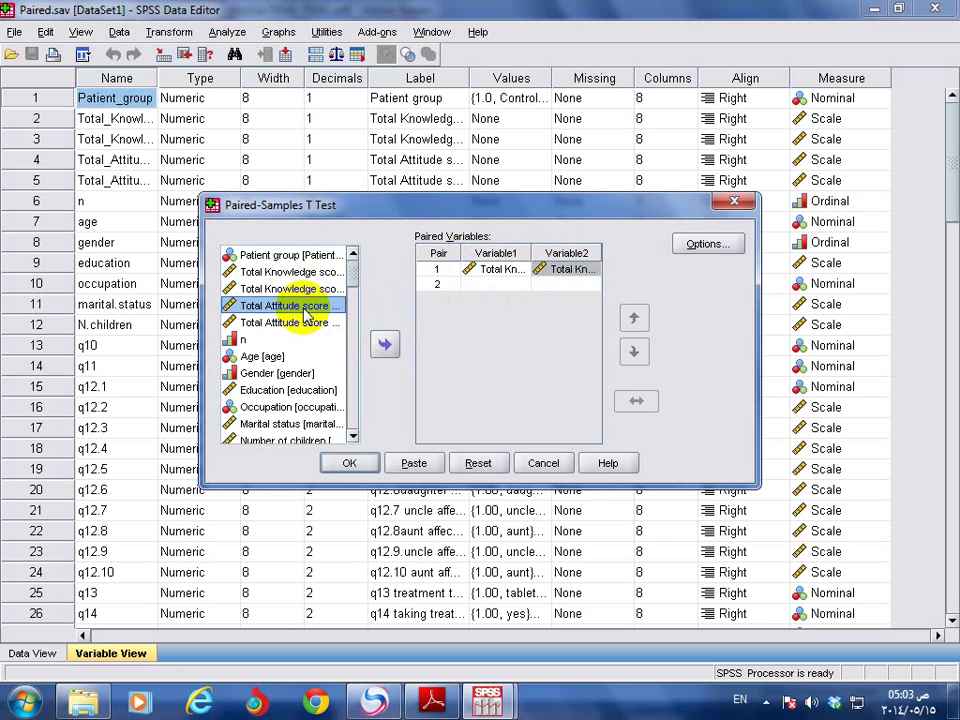
{"action": "left_click", "coordinate": [385, 344]}
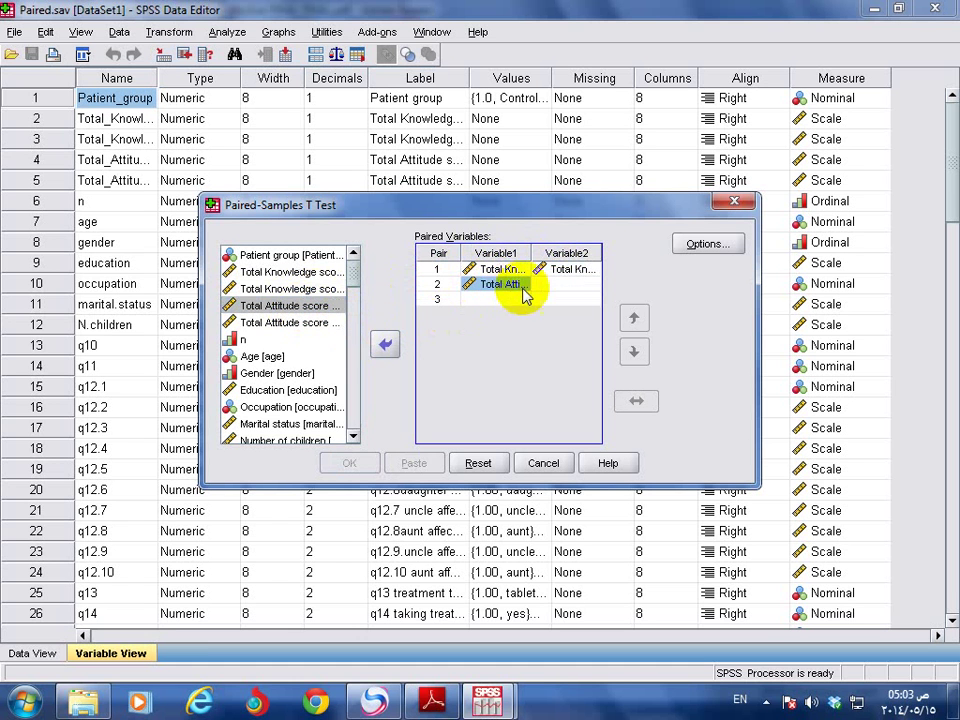
{"action": "left_click", "coordinate": [320, 324]}
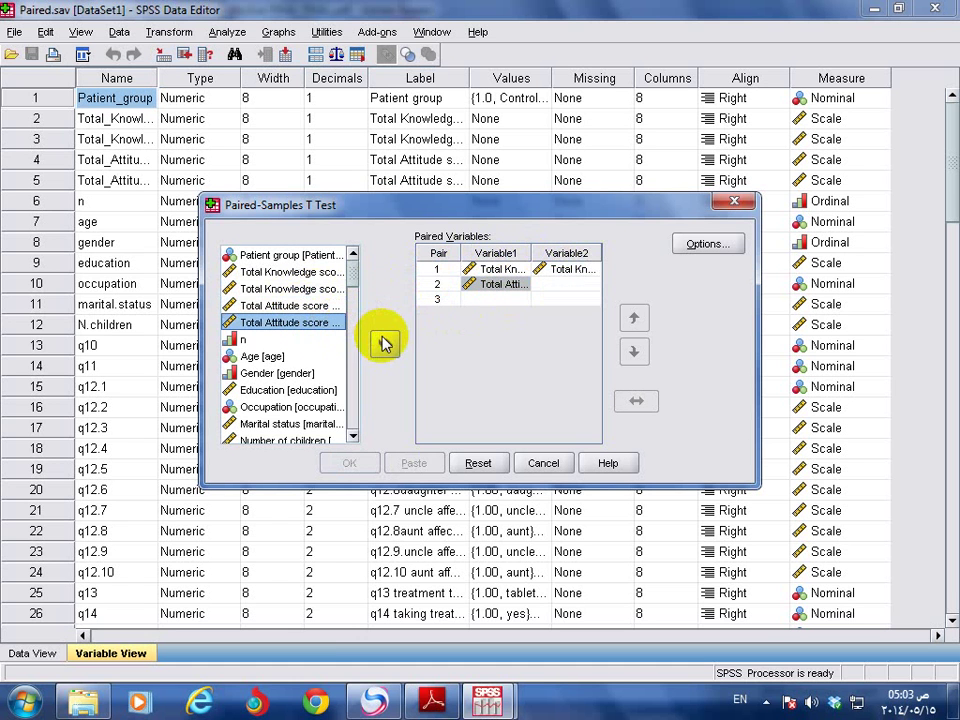
{"action": "left_click", "coordinate": [385, 344]}
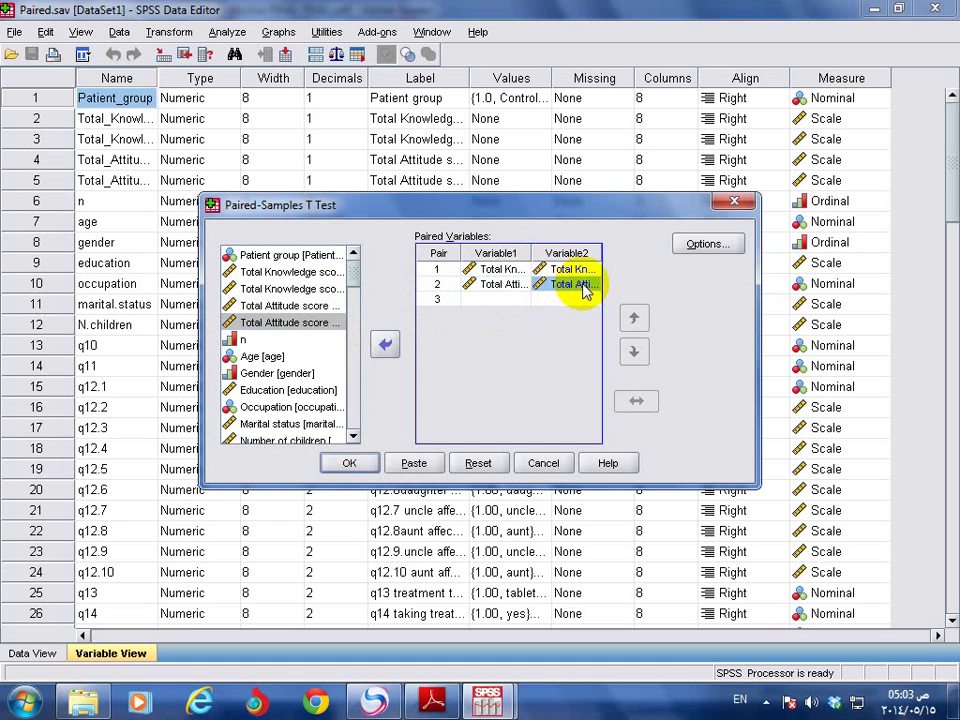
- Keep the 95% confidence interval with cases excluded analysis by analysis, and run the paired-samples t-test
{"action": "left_click", "coordinate": [698, 243]}
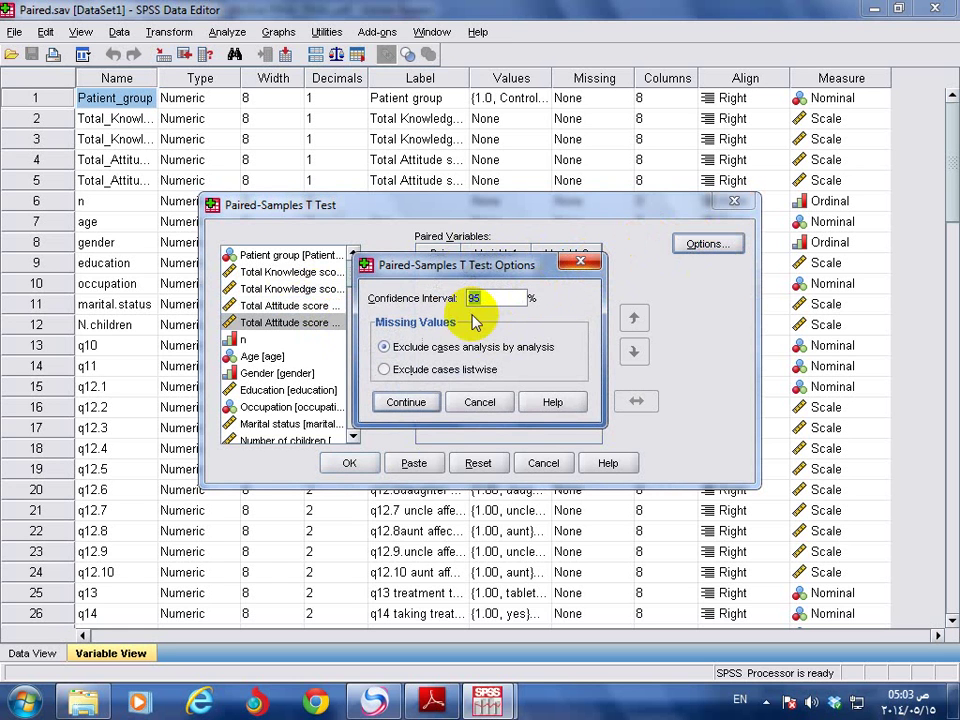
{"action": "left_click", "coordinate": [405, 402]}
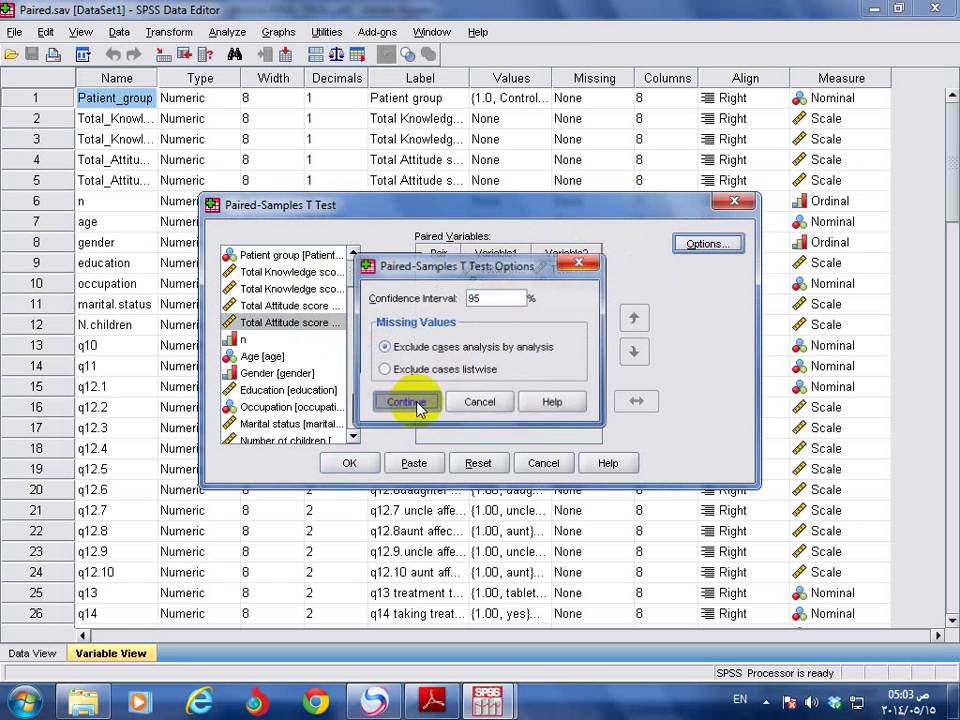
{"action": "left_click", "coordinate": [352, 464]}
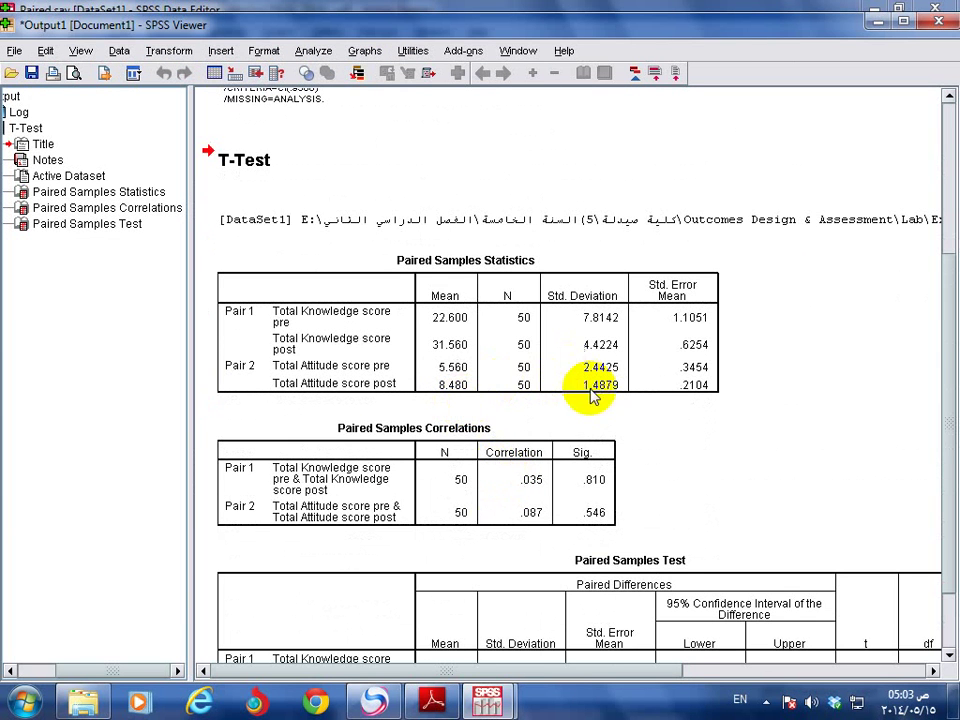
- Examine the paired samples output for both score pairs, including the mean differences, confidence intervals, t, df and two-tailed significance
{"action": "scroll", "coordinate": [622, 415], "scroll_direction": "down", "scroll_amount": 2}
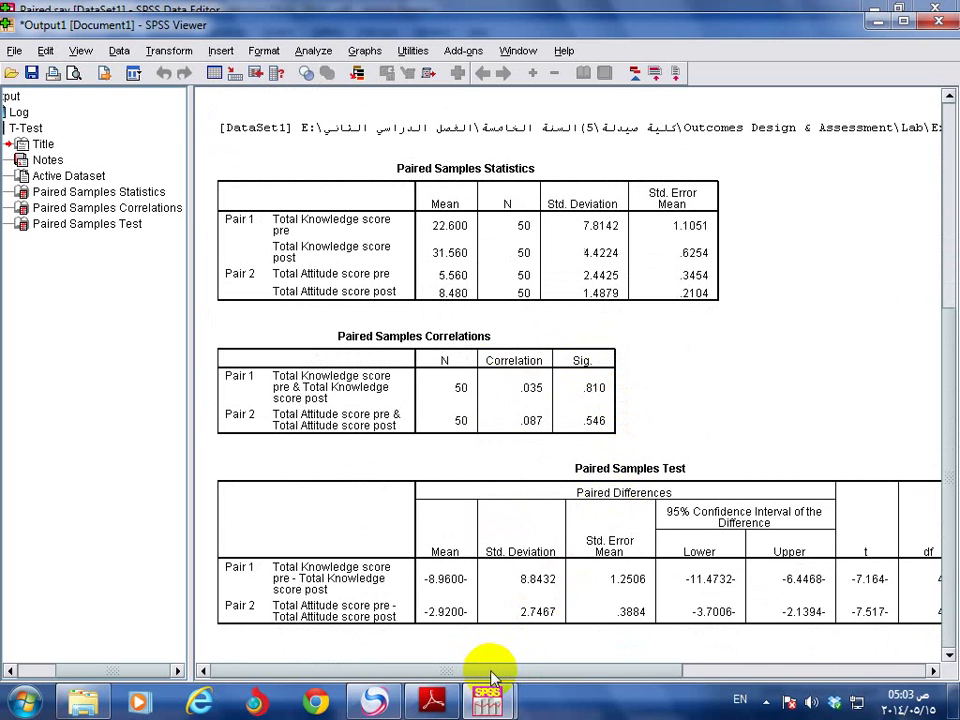
{"action": "mouse_move", "coordinate": [490, 676]}
{"action": "left_mouse_down"}
{"action": "mouse_move", "coordinate": [529, 667]}
{"action": "mouse_move", "coordinate": [502, 668]}
{"action": "left_mouse_up"}
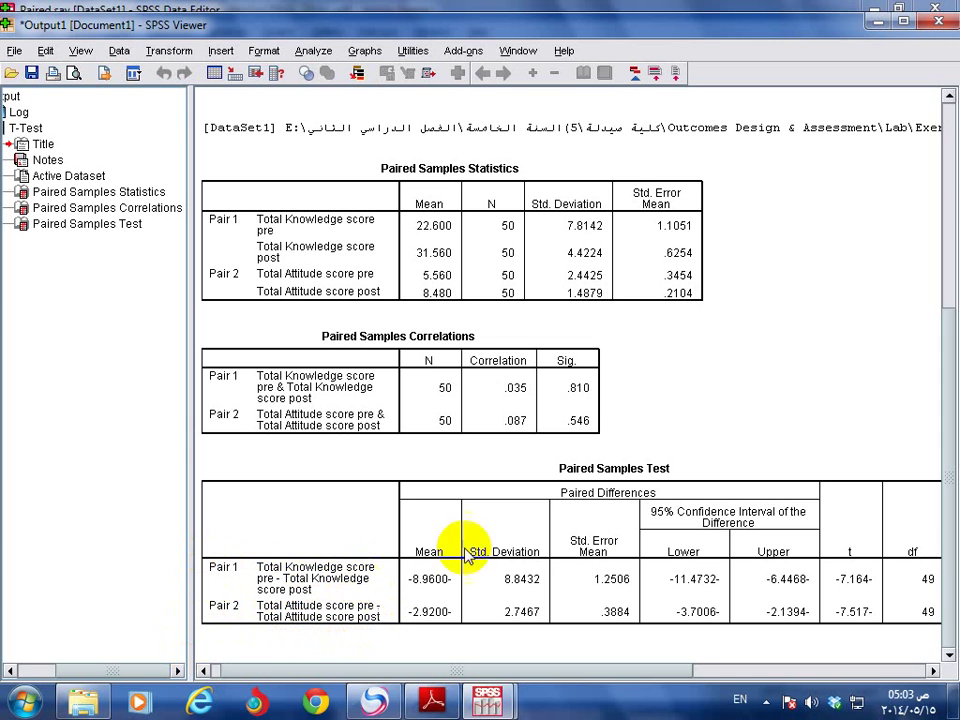
{"action": "left_click", "coordinate": [680, 668]}
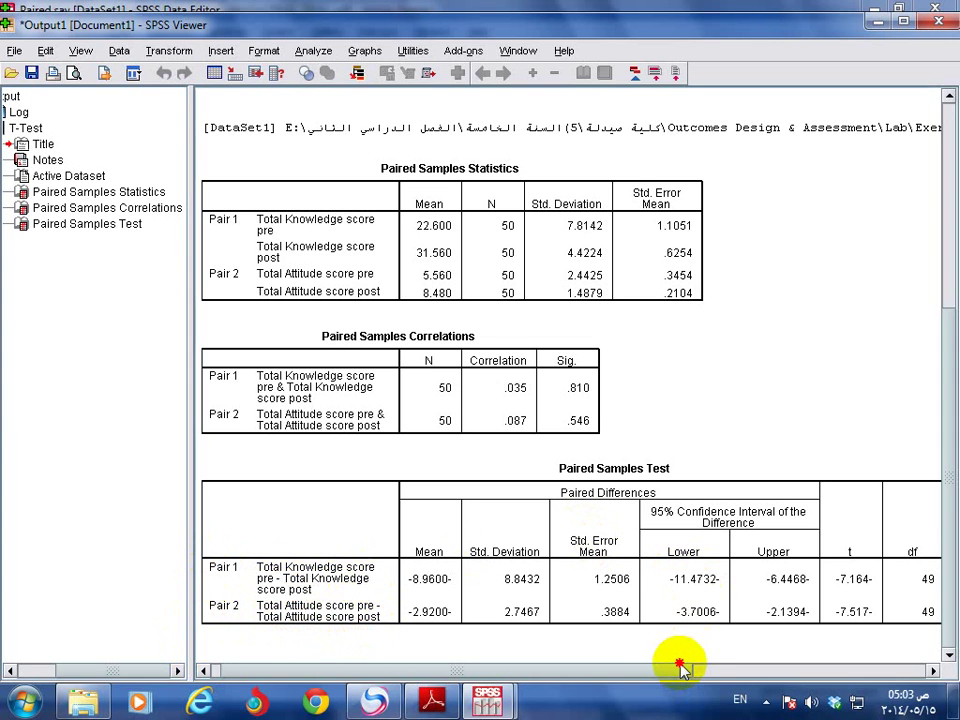
{"action": "left_click_drag", "start_coordinate": [684, 674], "coordinate": [782, 672]}
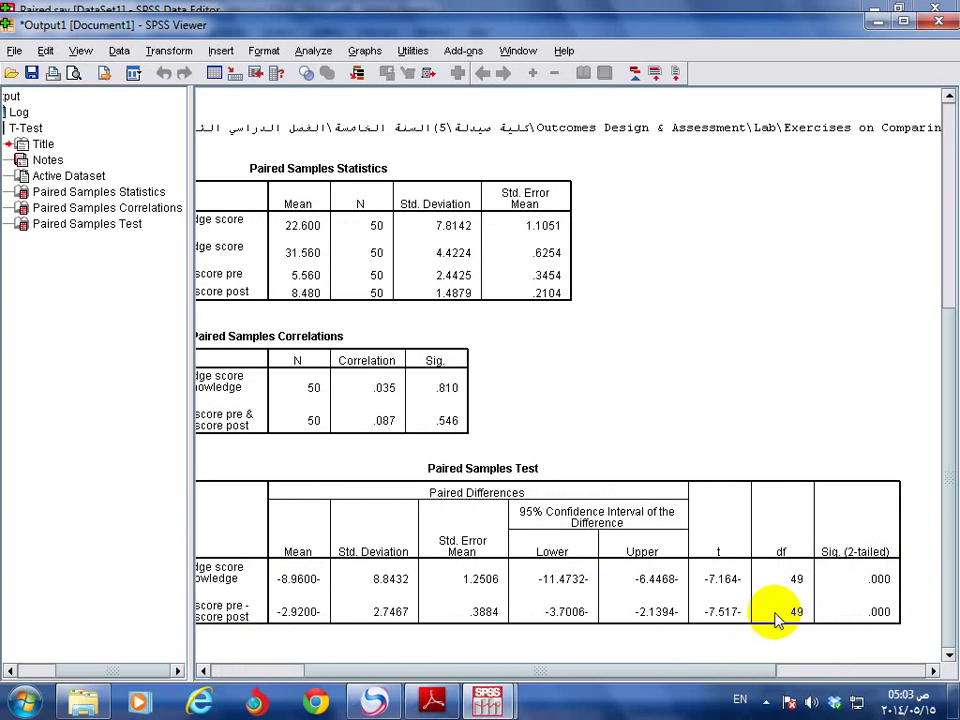
{"action": "left_click", "coordinate": [780, 671]}
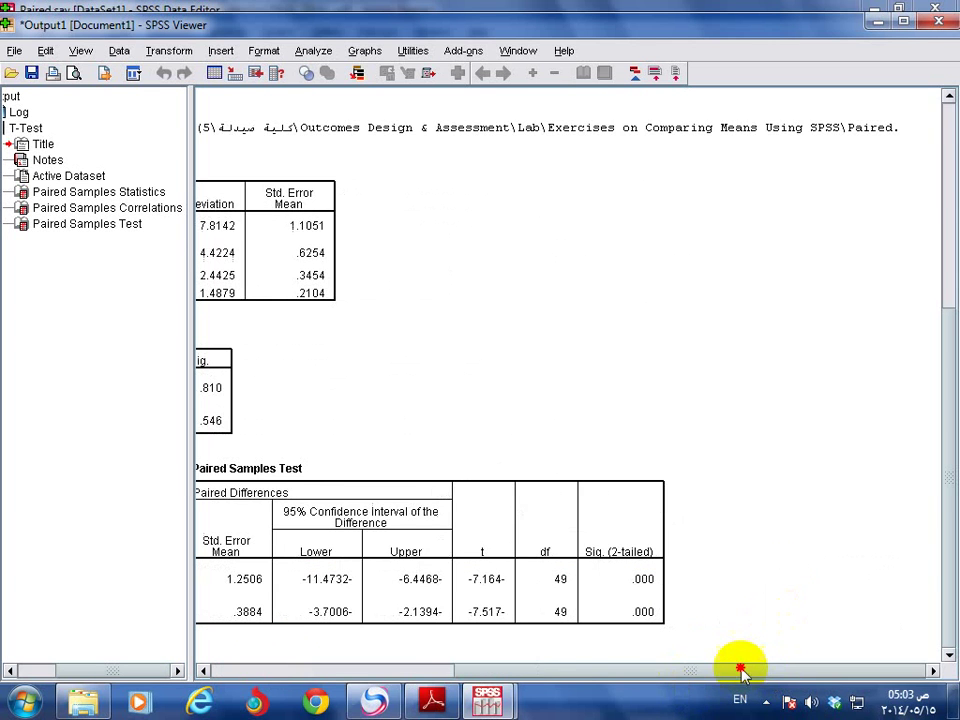
{"action": "left_click", "coordinate": [325, 673]}
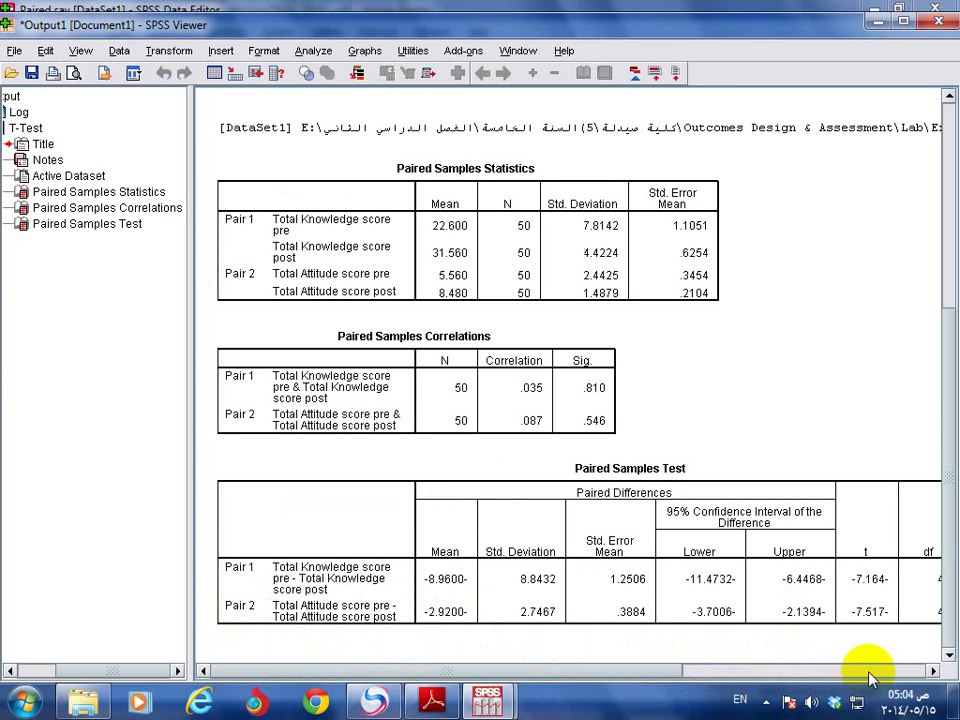
{"action": "left_click", "coordinate": [830, 672]}
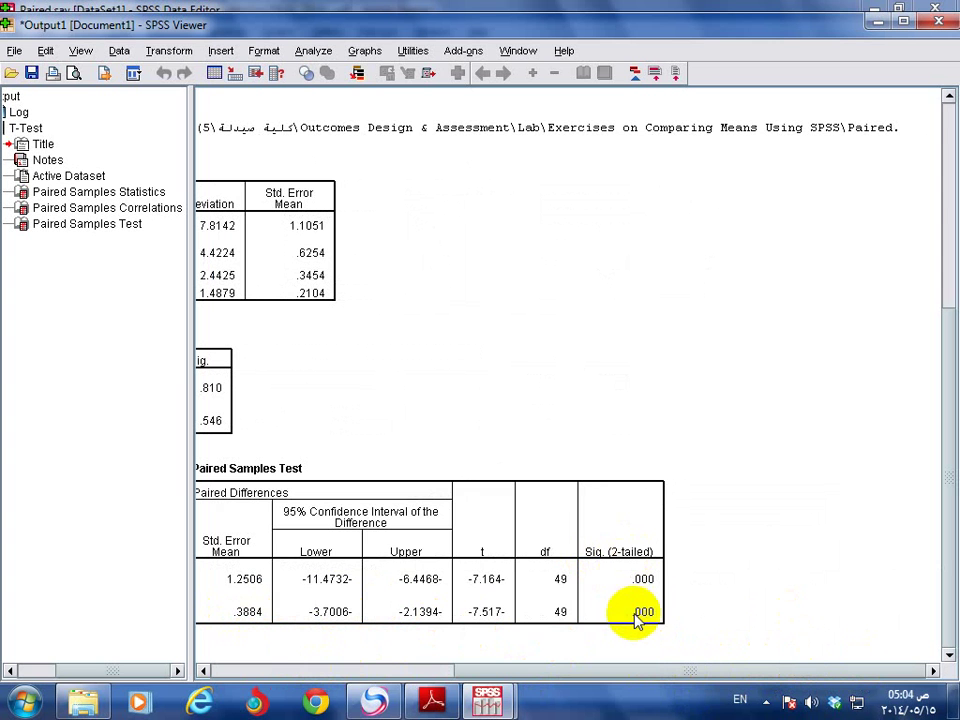